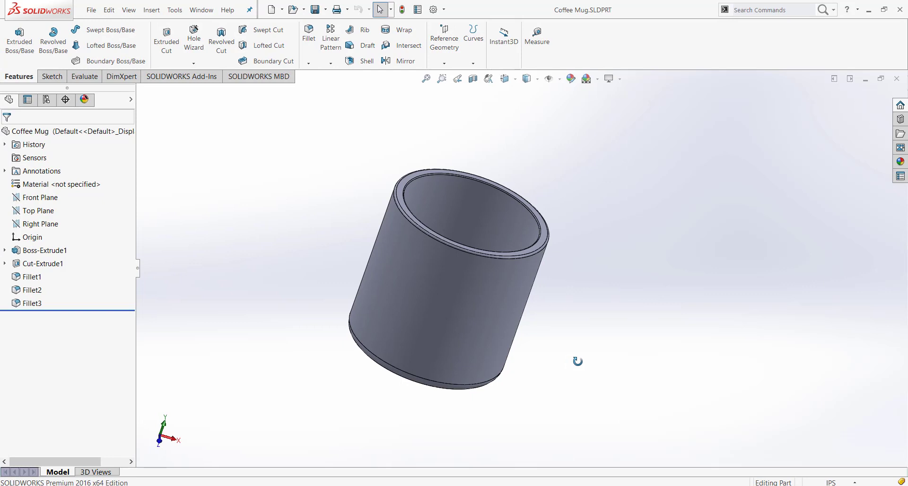
Examine the mug body from several angles, including its rim and outer cylindrical face
{"action": "middle_click_drag", "start_coordinate": [577, 361], "coordinate": [533, 331]}
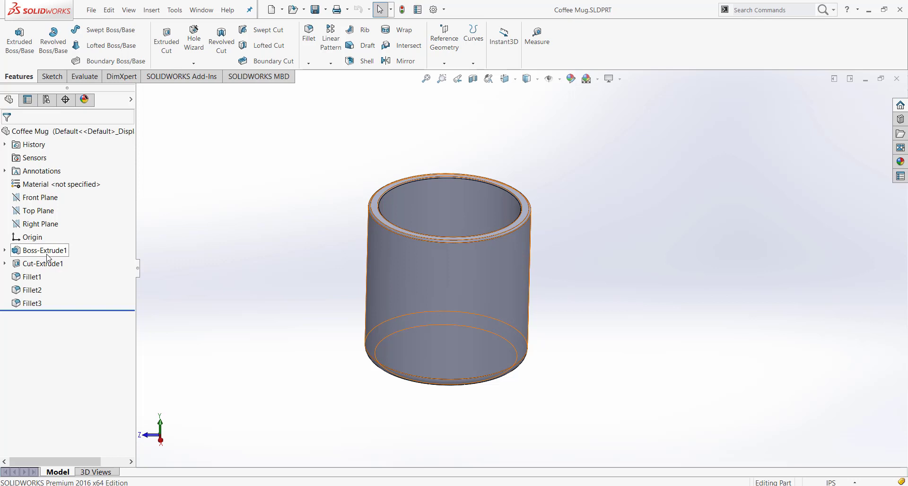
{"action": "mouse_move", "coordinate": [541, 296]}
{"action": "middle_mouse_down"}
{"action": "mouse_move", "coordinate": [524, 420]}
{"action": "mouse_move", "coordinate": [545, 431]}
{"action": "mouse_move", "coordinate": [603, 278]}
{"action": "mouse_move", "coordinate": [515, 306]}
{"action": "mouse_move", "coordinate": [536, 288]}
{"action": "mouse_move", "coordinate": [541, 309]}
{"action": "middle_mouse_up"}
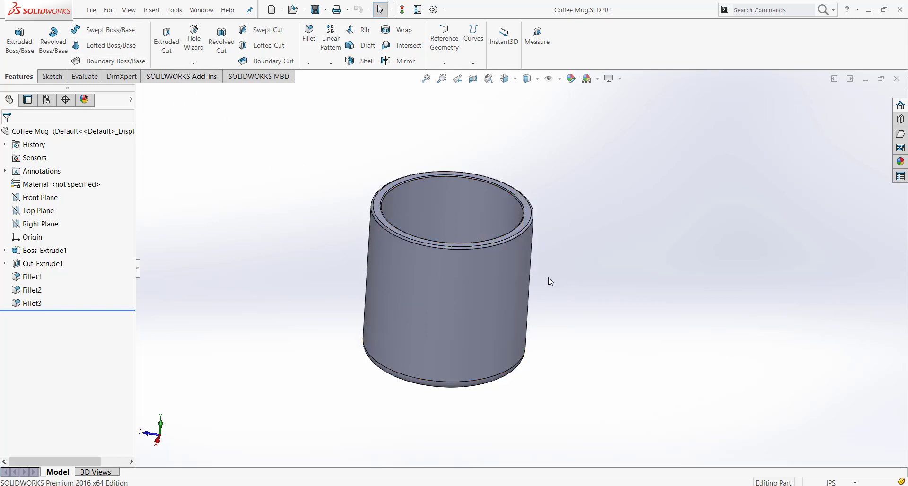
{"action": "middle_click_drag", "start_coordinate": [548, 280], "coordinate": [575, 257]}
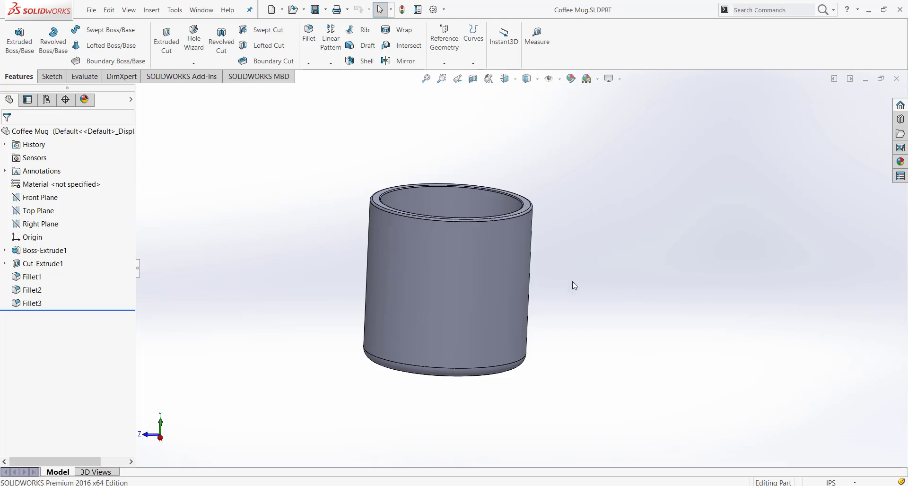
{"action": "middle_click_drag", "start_coordinate": [570, 283], "coordinate": [583, 355]}
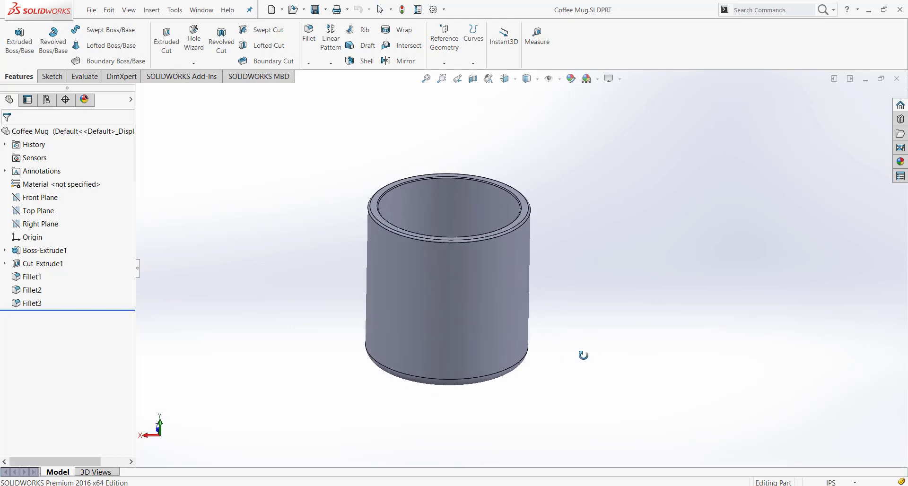
{"action": "key", "text": "Escape"}
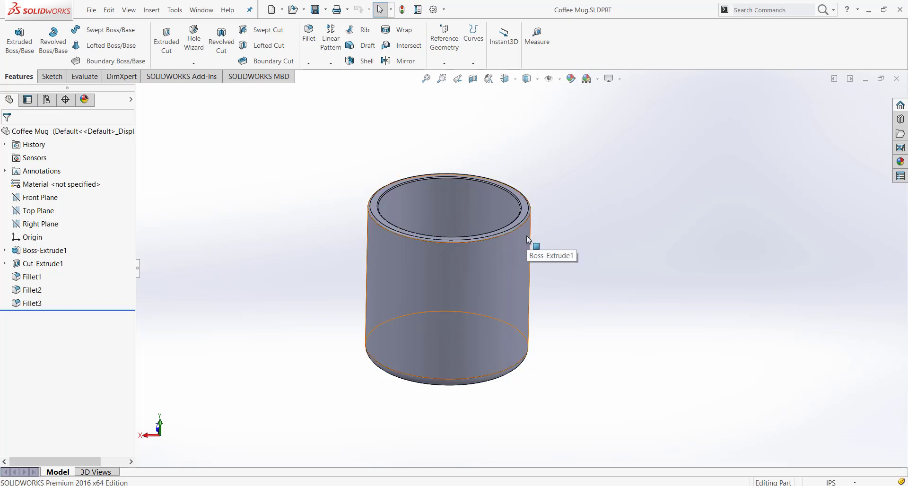
{"action": "middle_click_drag", "start_coordinate": [537, 234], "coordinate": [453, 237]}
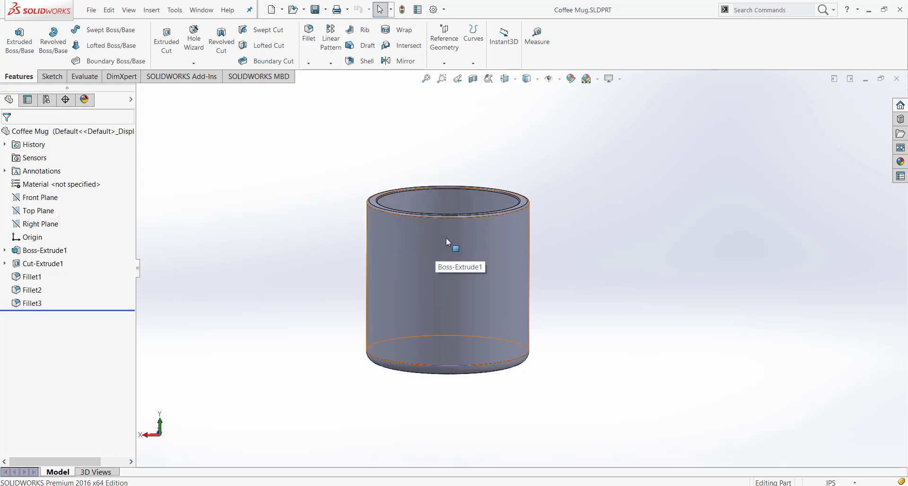
{"action": "middle_click_drag", "start_coordinate": [451, 239], "coordinate": [538, 231]}
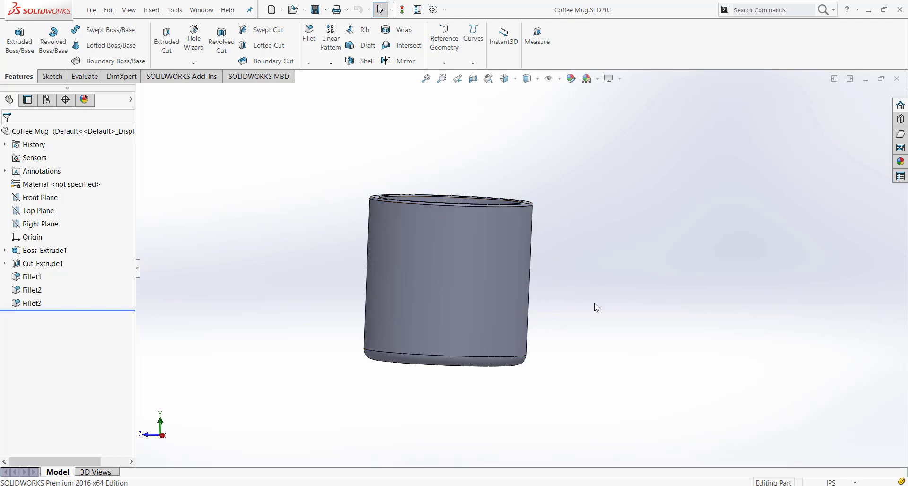
{"action": "middle_click_drag", "start_coordinate": [480, 229], "coordinate": [527, 344]}
{"action": "scroll", "coordinate": [520, 311], "scroll_direction": "up", "scroll_amount": 1}
{"action": "left_click", "coordinate": [515, 309]}
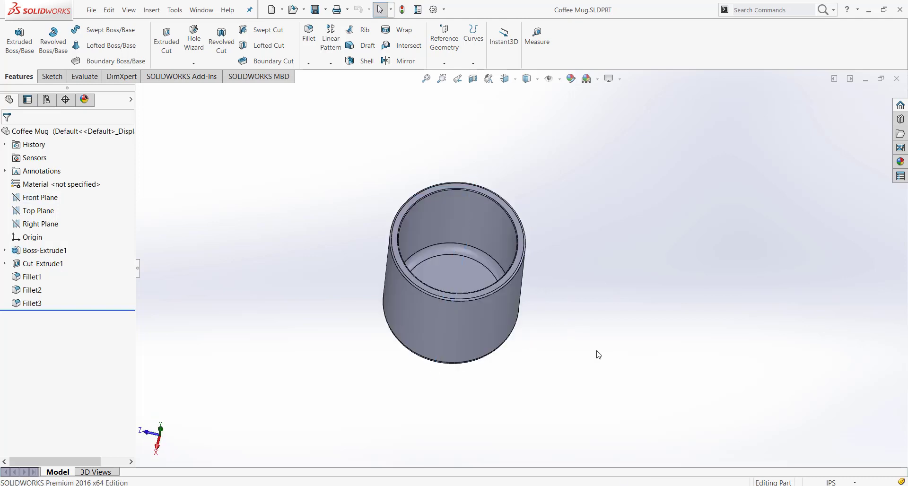
{"action": "middle_click_drag", "start_coordinate": [598, 355], "coordinate": [588, 234]}
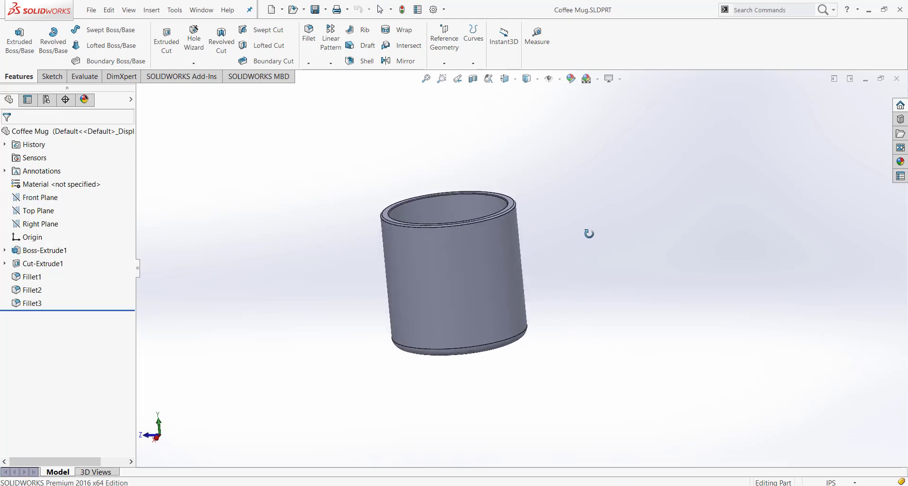
{"action": "right_click", "coordinate": [505, 278]}
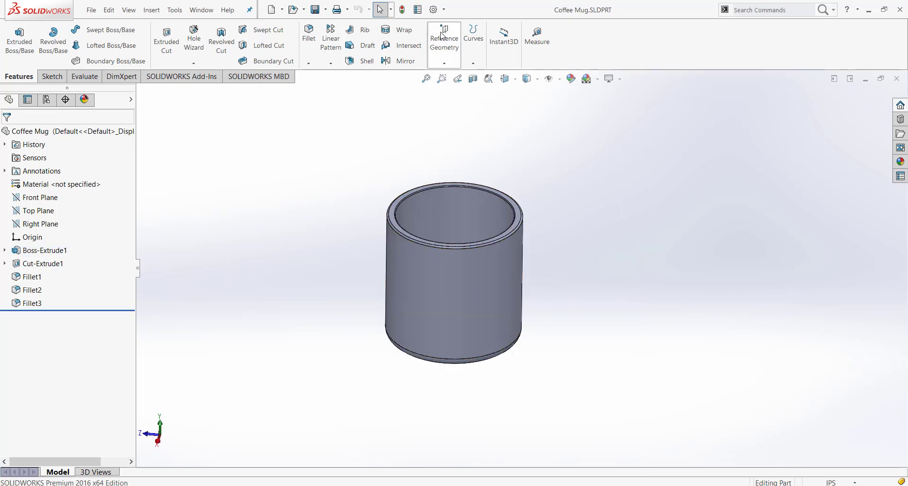
Compare how the Front Plane and the Right Plane are oriented through the mug body
{"action": "left_click", "coordinate": [39, 223]}
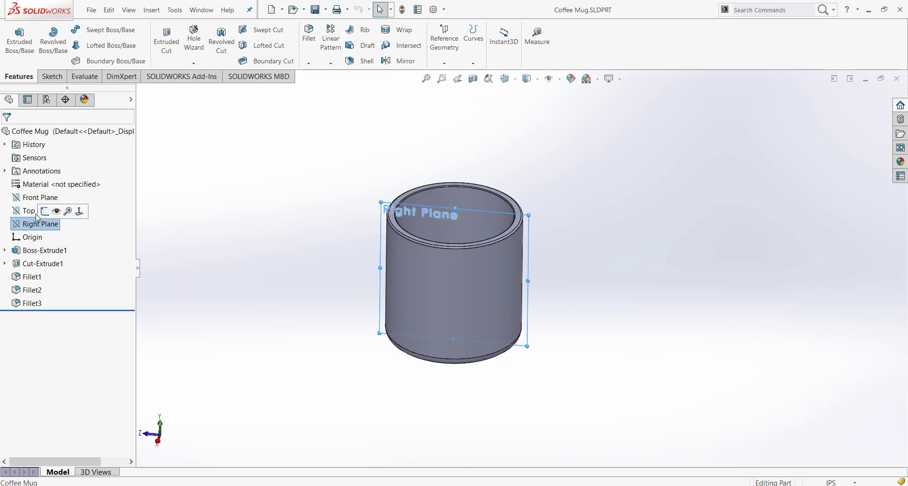
{"action": "left_click", "coordinate": [25, 197]}
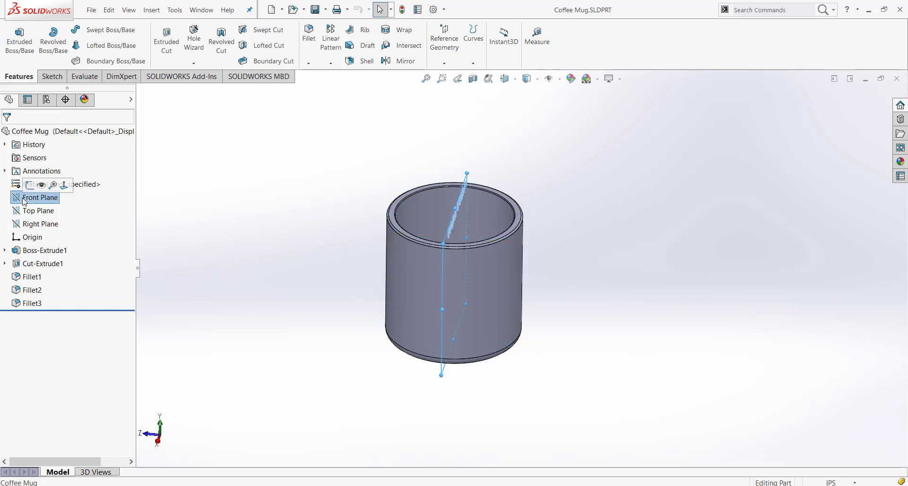
{"action": "middle_click_drag", "start_coordinate": [290, 258], "coordinate": [249, 253]}
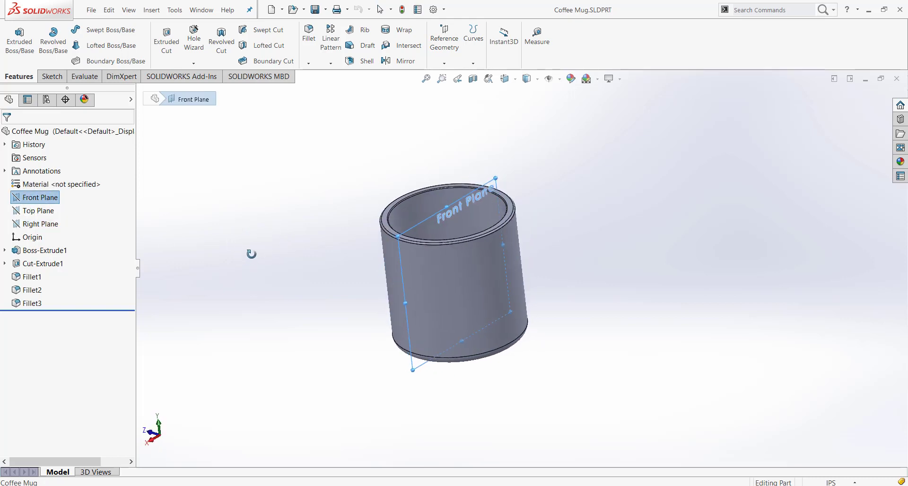
{"action": "left_click", "coordinate": [44, 225]}
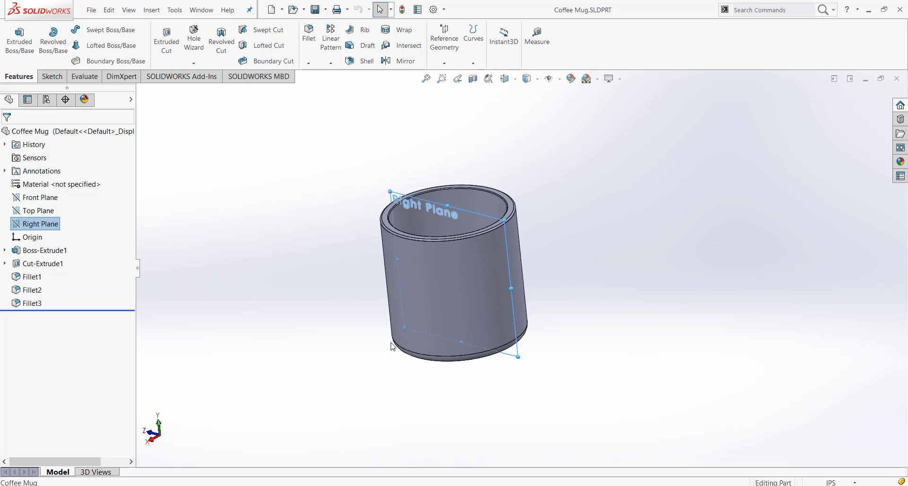
{"action": "left_click", "coordinate": [27, 199]}
{"action": "key", "text": "ctrl+8"}
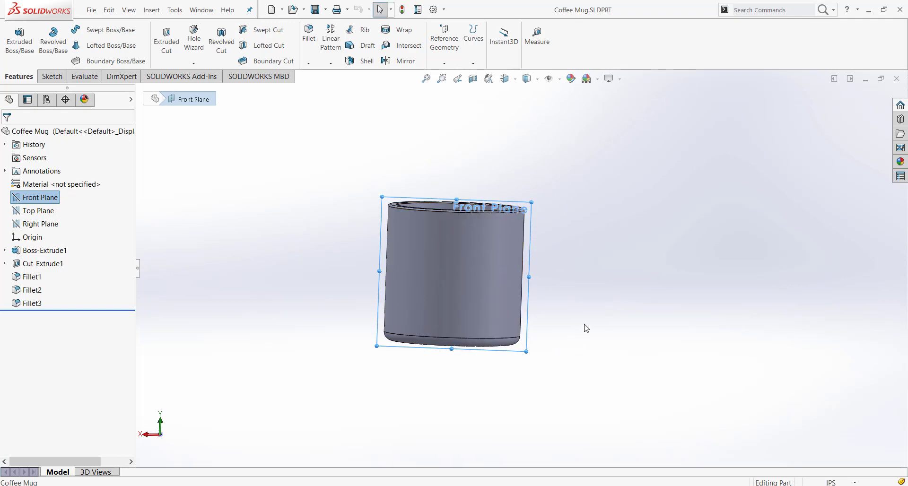
{"action": "middle_click_drag", "start_coordinate": [587, 328], "coordinate": [533, 353]}
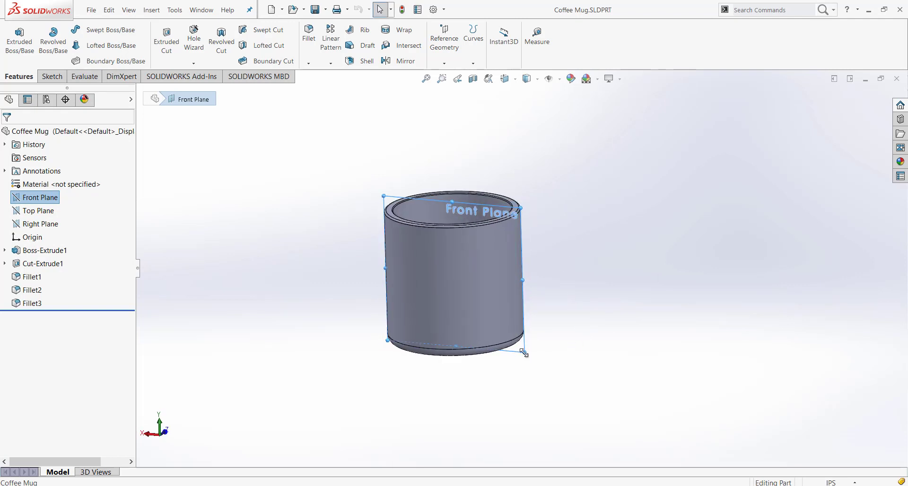
Start a new reference plane using the Right Plane as its first reference
{"action": "left_click", "coordinate": [44, 227]}
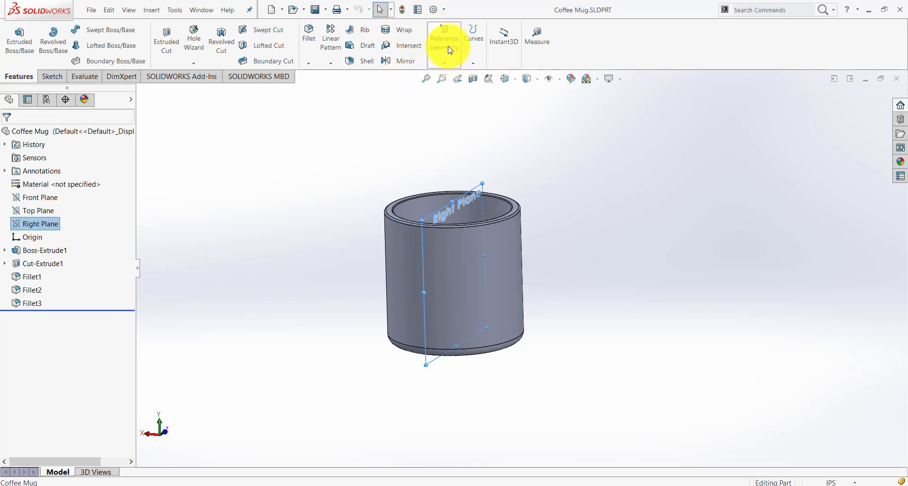
{"action": "left_click", "coordinate": [448, 63]}
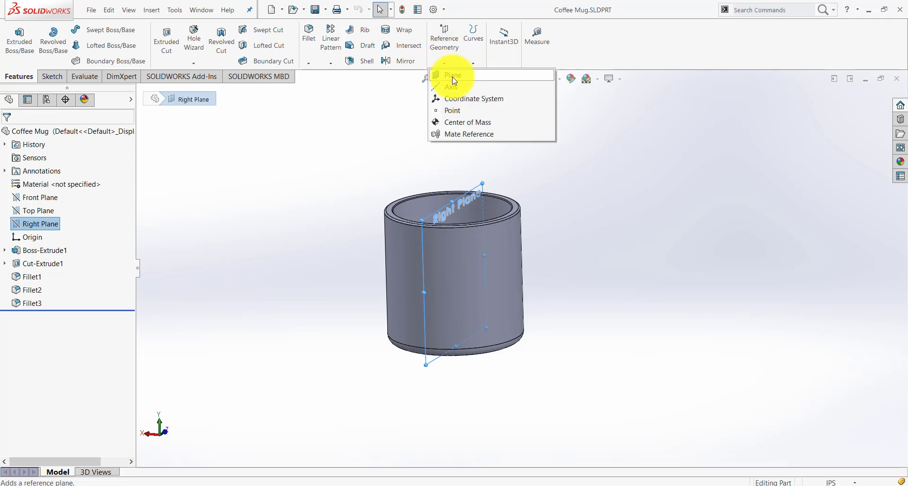
{"action": "left_click", "coordinate": [453, 77]}
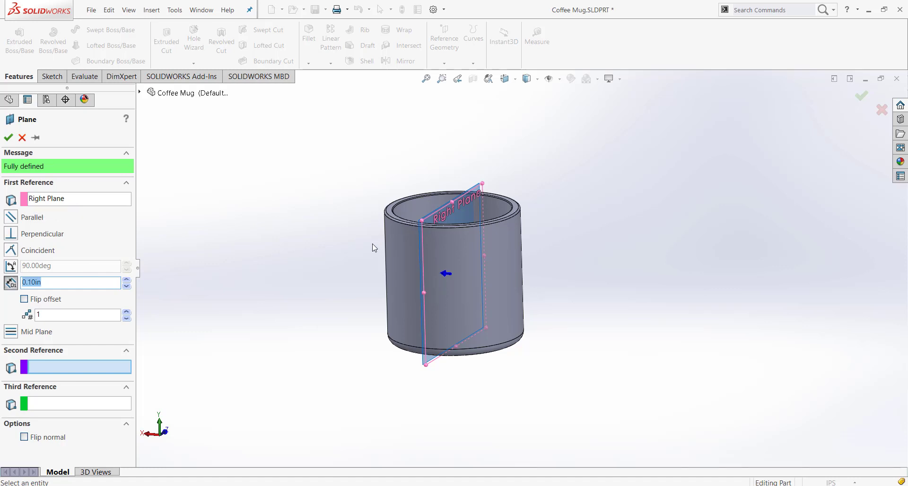
{"action": "middle_click_drag", "start_coordinate": [373, 247], "coordinate": [438, 307]}
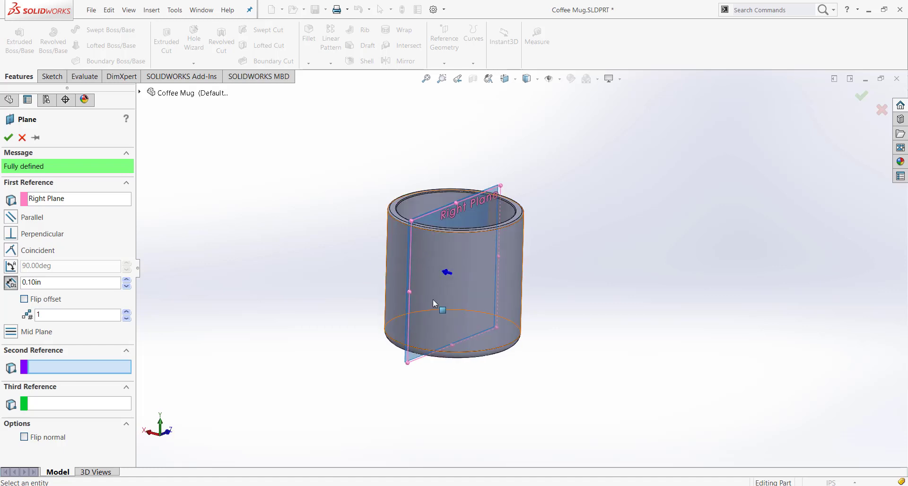
{"action": "scroll", "coordinate": [427, 359], "scroll_direction": "down", "scroll_amount": 6}
{"action": "scroll", "coordinate": [429, 361], "scroll_direction": "down", "scroll_amount": 2}
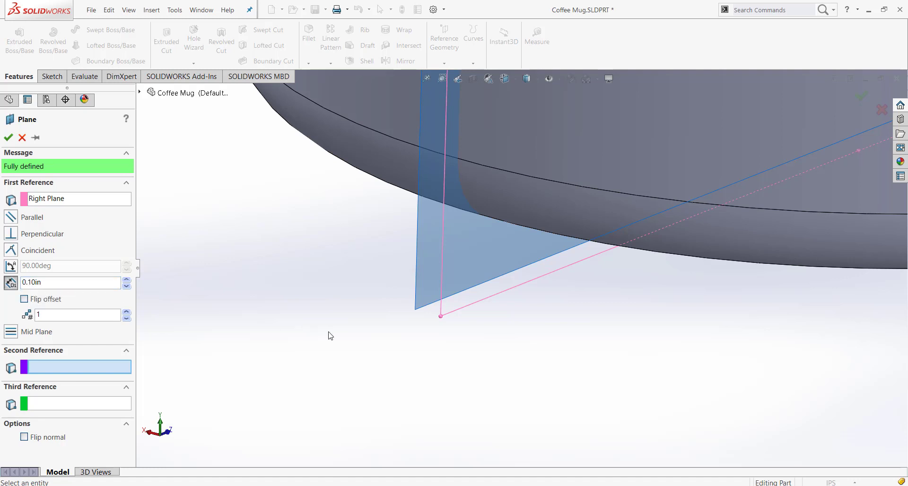
{"action": "scroll", "coordinate": [435, 348], "scroll_direction": "up", "scroll_amount": 4}
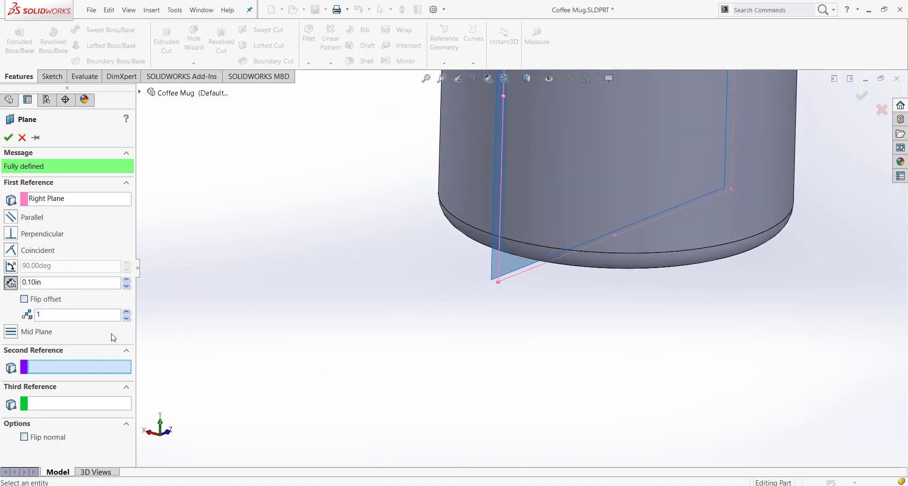
Set the new plane's offset distance from the Right Plane to 2 in
{"action": "left_click_drag", "start_coordinate": [43, 282], "coordinate": [1, 276]}
{"action": "key", "text": "f"}
{"action": "scroll", "coordinate": [614, 187], "scroll_direction": "down", "scroll_amount": 4}
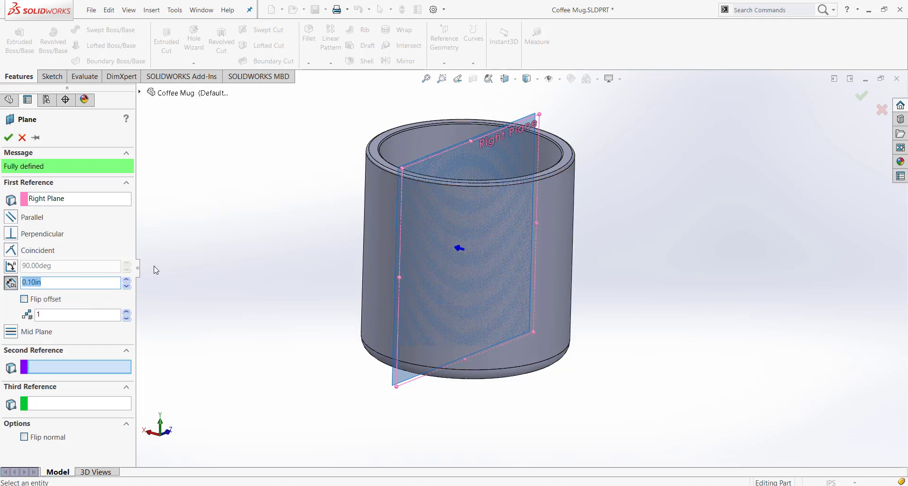
{"action": "type", "text": "2"}
{"action": "key", "text": "Return"}
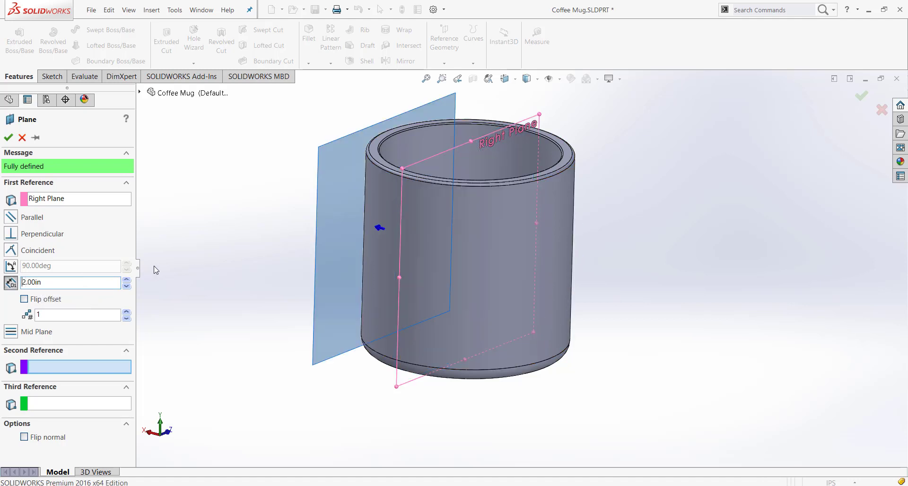
{"action": "middle_click_drag", "start_coordinate": [184, 249], "coordinate": [196, 303]}
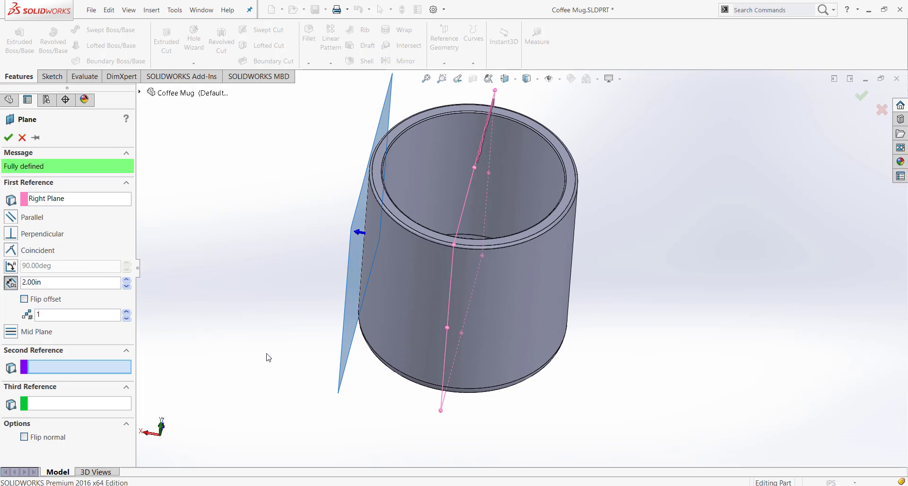
{"action": "middle_click_drag", "start_coordinate": [268, 358], "coordinate": [348, 341]}
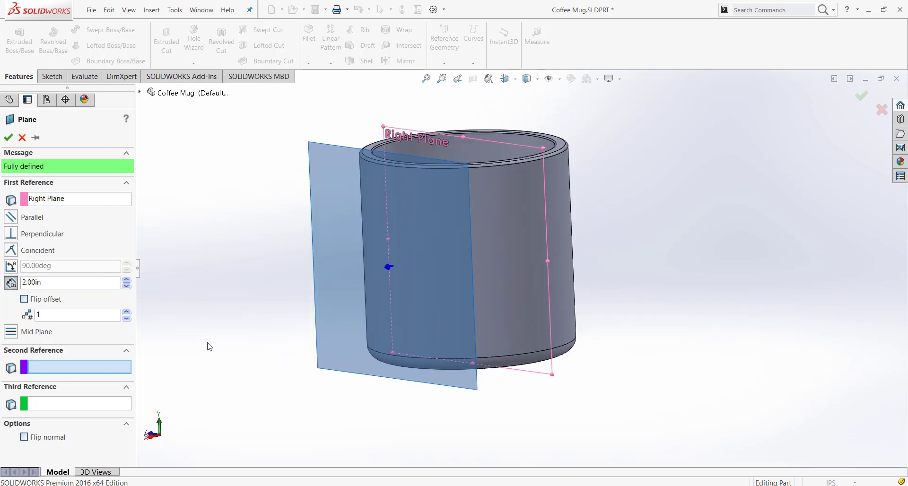
Clear the Right Plane and its offset from the new plane's references
{"action": "double_click", "coordinate": [56, 281]}
{"action": "key", "text": "BackSpace"}
{"action": "left_click", "coordinate": [33, 281]}
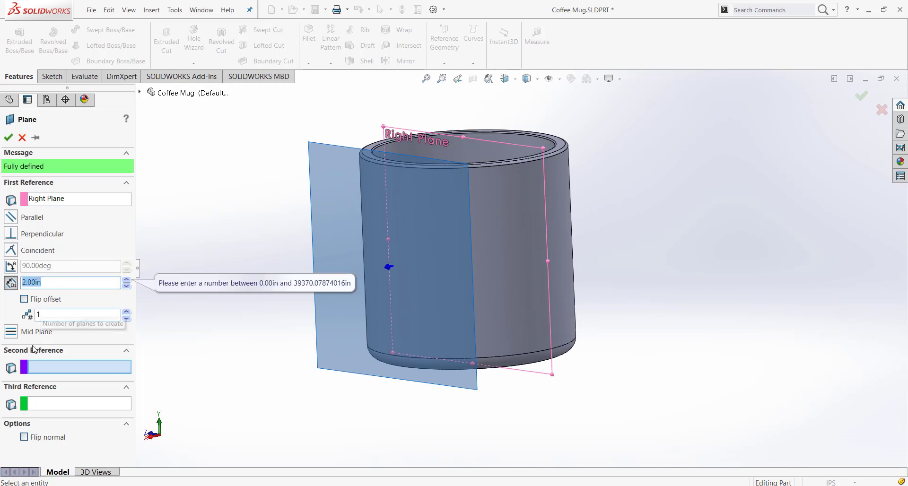
{"action": "left_click", "coordinate": [43, 370]}
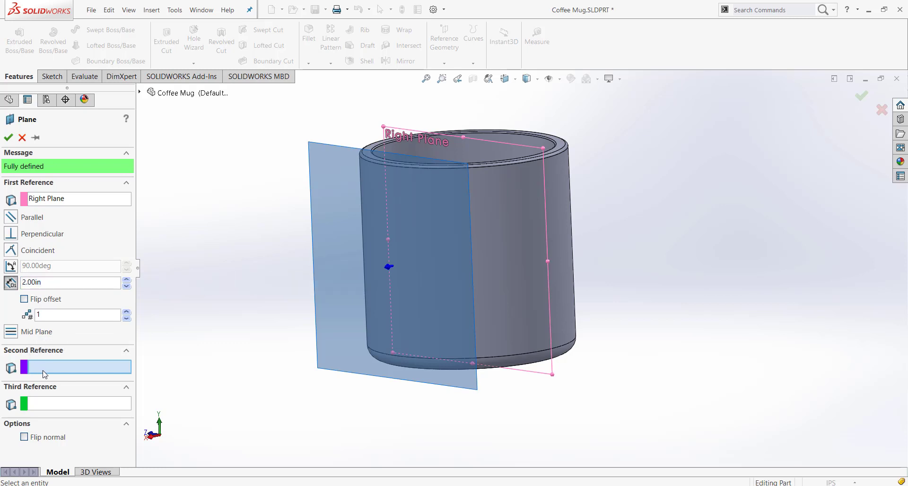
{"action": "left_click", "coordinate": [512, 224]}
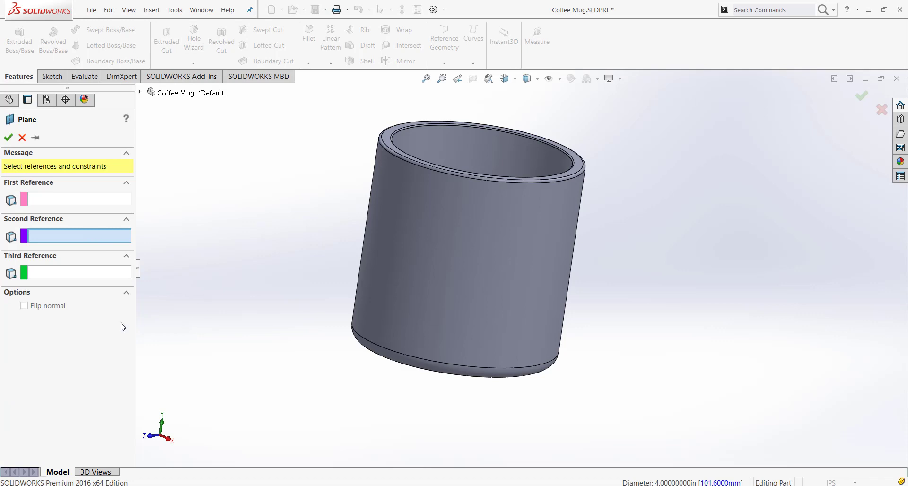
{"action": "left_click", "coordinate": [58, 199]}
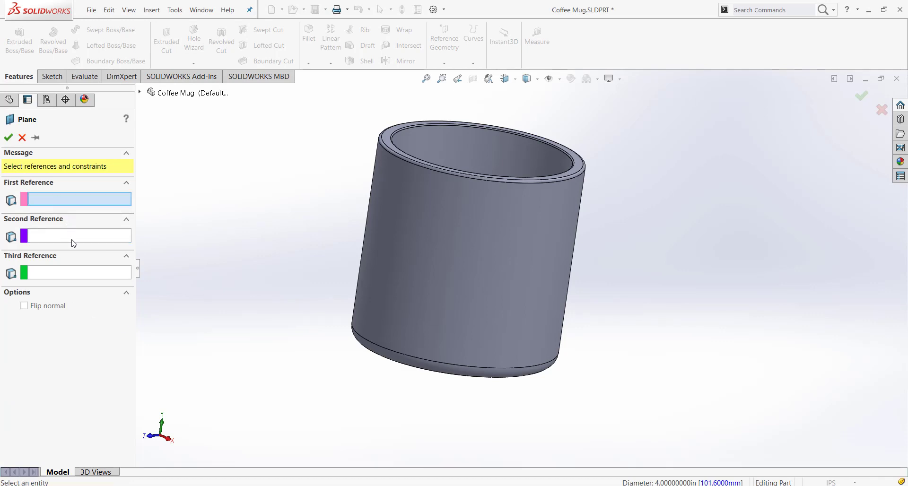
{"action": "left_click", "coordinate": [72, 236]}
{"action": "left_click", "coordinate": [75, 272]}
{"action": "left_click", "coordinate": [79, 239]}
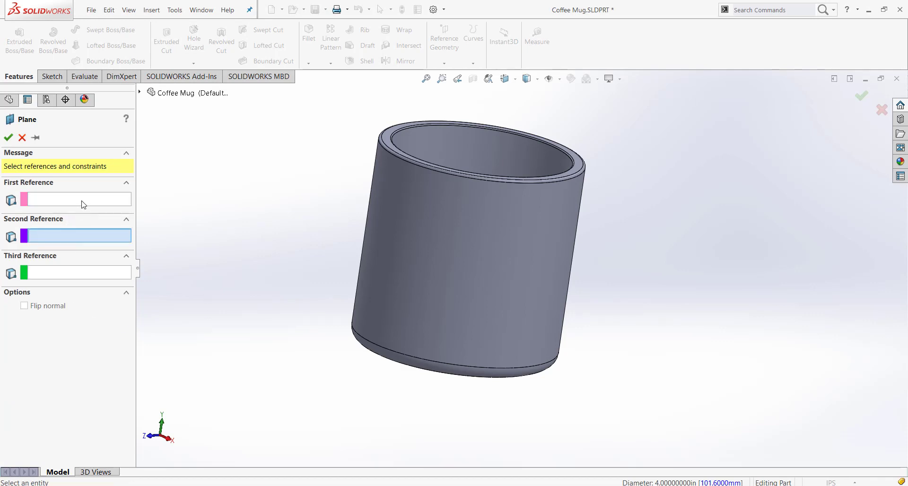
Define the new plane tangent to the mug's outer cylindrical face, with the Right Plane as its second reference
{"action": "left_click", "coordinate": [82, 202]}
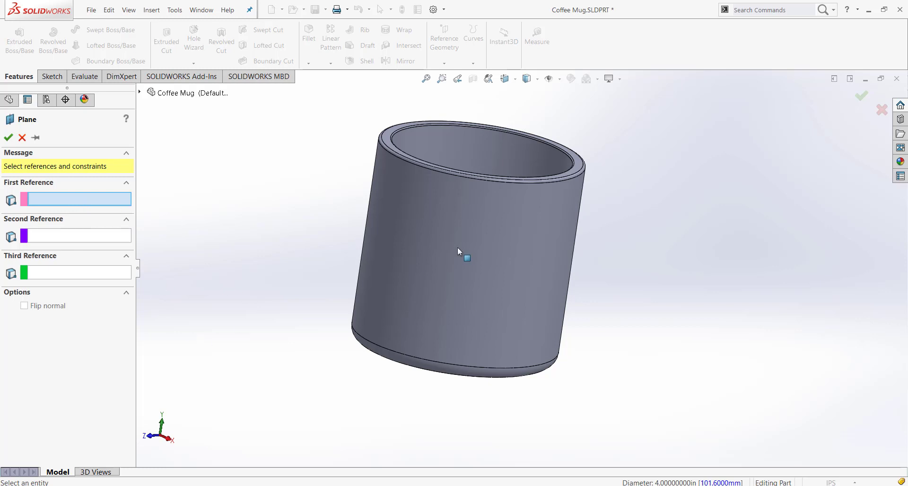
{"action": "left_click", "coordinate": [509, 273]}
{"action": "middle_click_drag", "start_coordinate": [666, 327], "coordinate": [697, 311]}
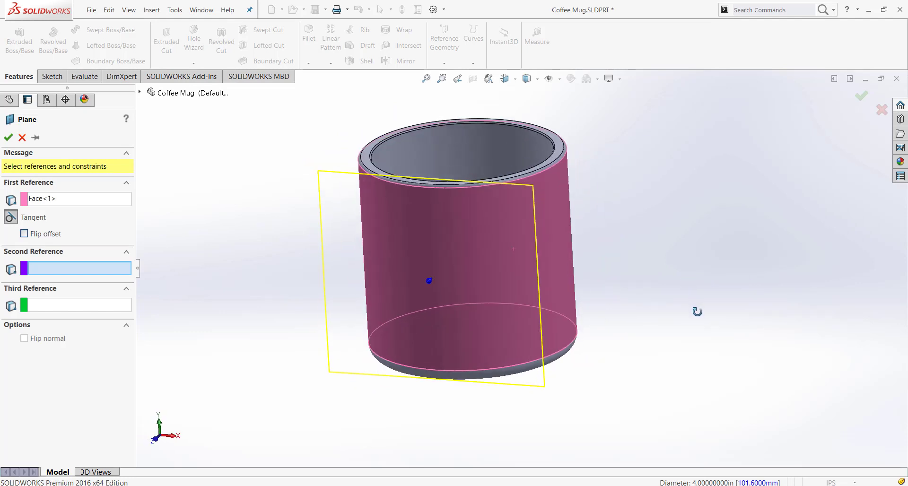
{"action": "left_click", "coordinate": [140, 93]}
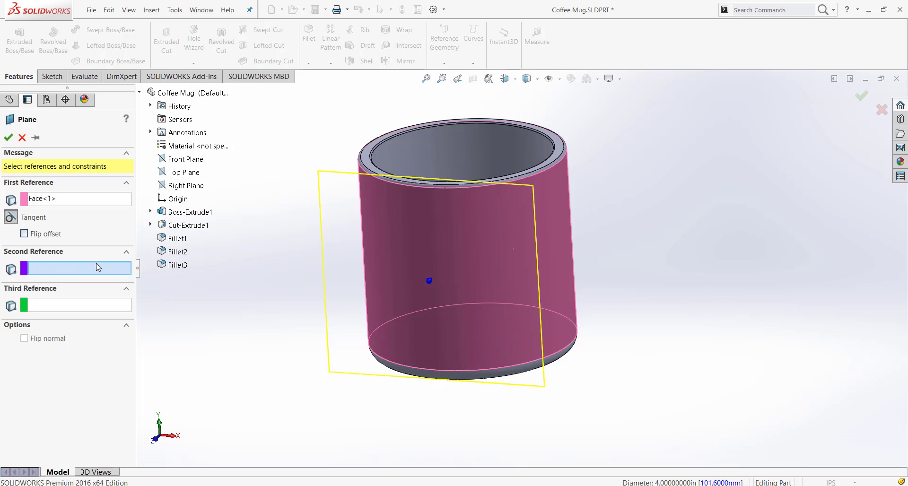
{"action": "left_click", "coordinate": [180, 188]}
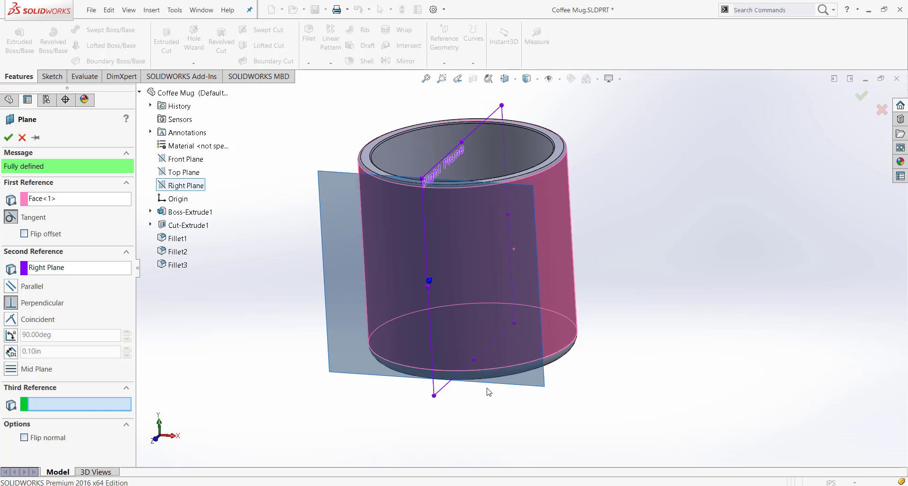
{"action": "middle_click_drag", "start_coordinate": [354, 344], "coordinate": [371, 320]}
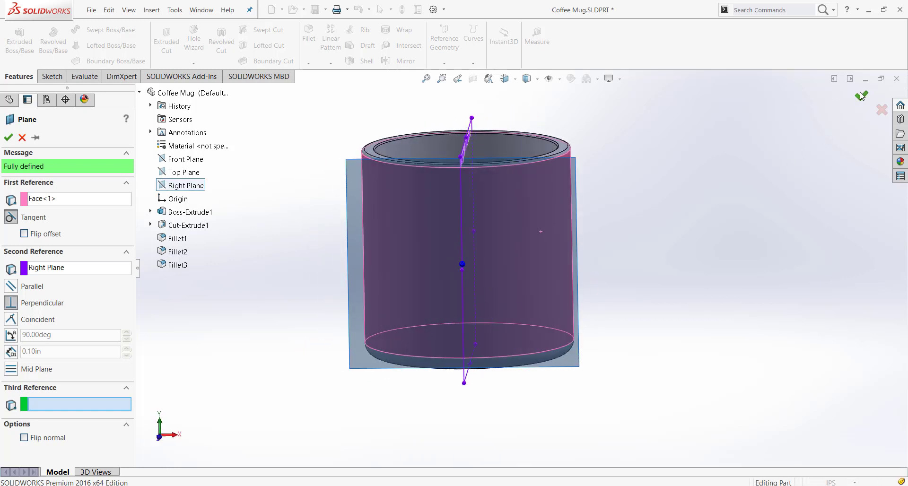
Set the new plane's relation to the Right Plane to parallel and create the plane
{"action": "middle_click_drag", "start_coordinate": [707, 335], "coordinate": [631, 379]}
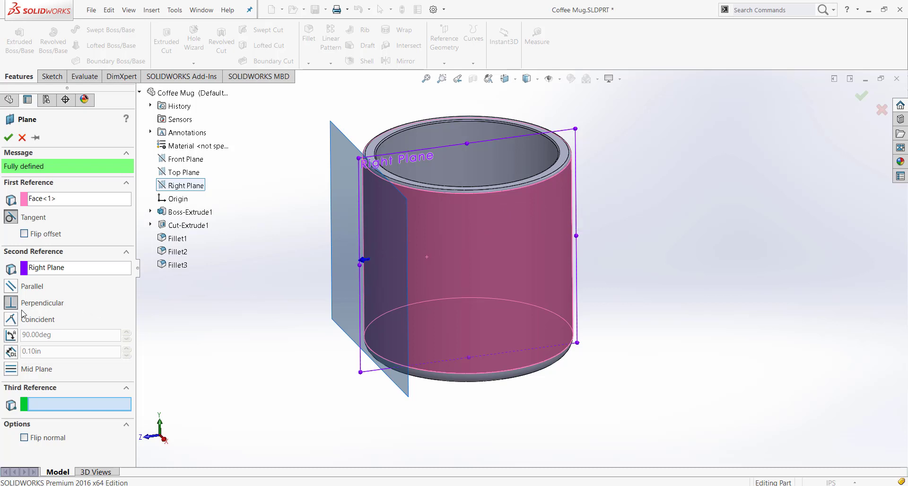
{"action": "left_click", "coordinate": [14, 287]}
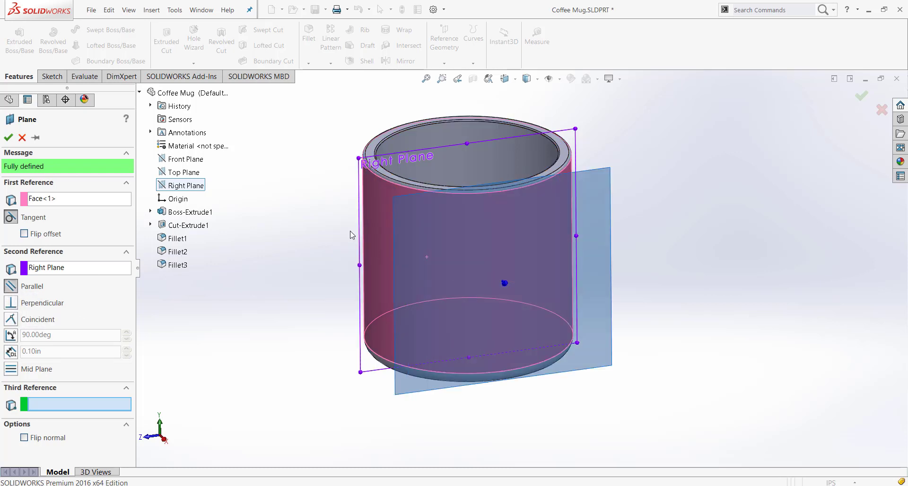
{"action": "middle_click_drag", "start_coordinate": [588, 318], "coordinate": [625, 317]}
{"action": "left_click", "coordinate": [8, 138]}
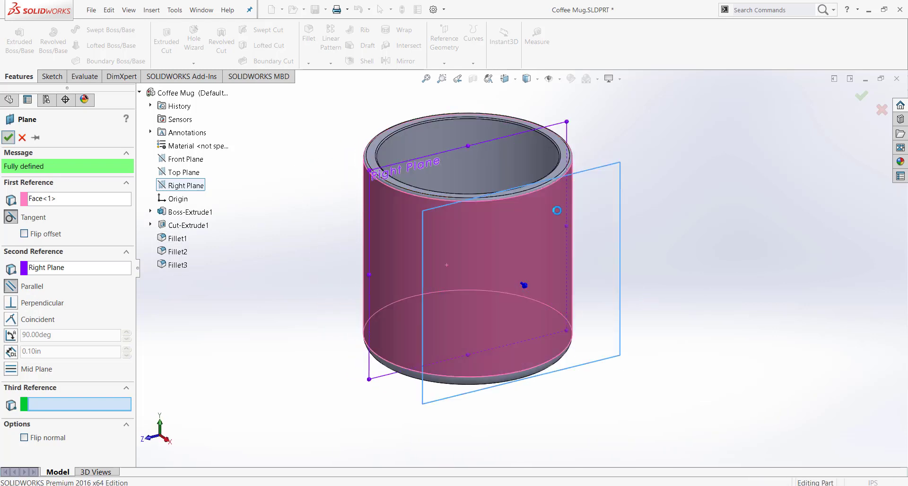
{"action": "mouse_move", "coordinate": [644, 264]}
{"action": "middle_mouse_down"}
{"action": "mouse_move", "coordinate": [570, 272]}
{"action": "mouse_move", "coordinate": [612, 259]}
{"action": "mouse_move", "coordinate": [648, 276]}
{"action": "middle_mouse_up"}
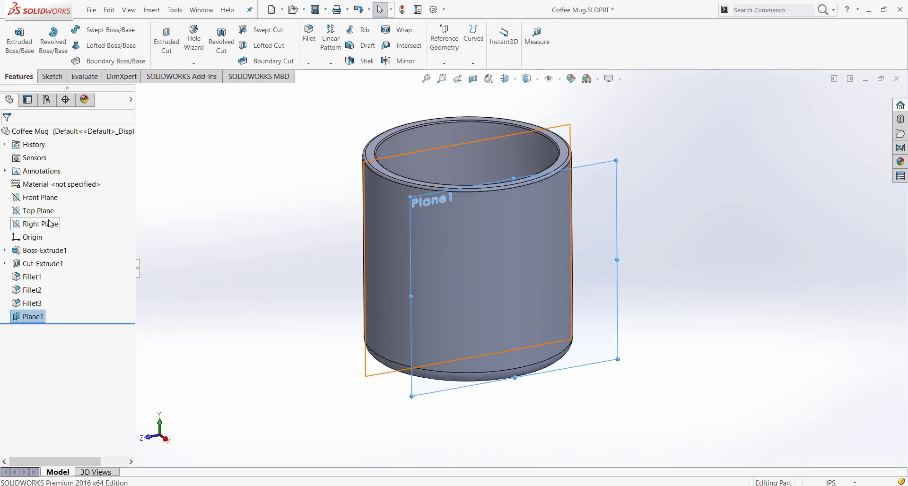
{"action": "left_click", "coordinate": [685, 230]}
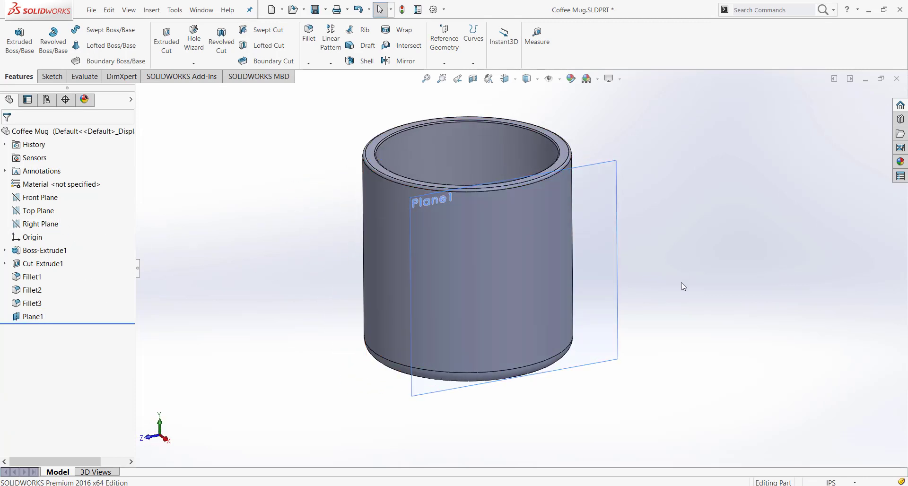
Start a sketch on Plane1 and face it straight on in the Right view
{"action": "right_click", "coordinate": [33, 315]}
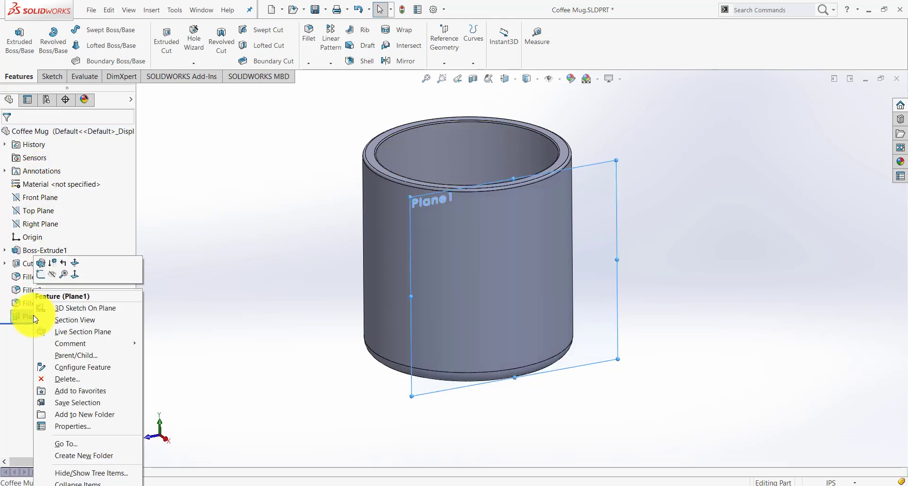
{"action": "left_click", "coordinate": [45, 278]}
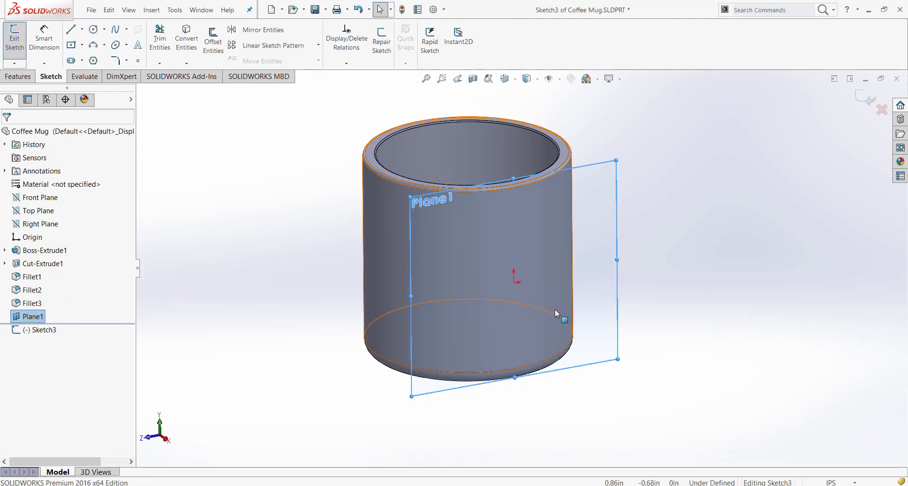
{"action": "key", "text": "space"}
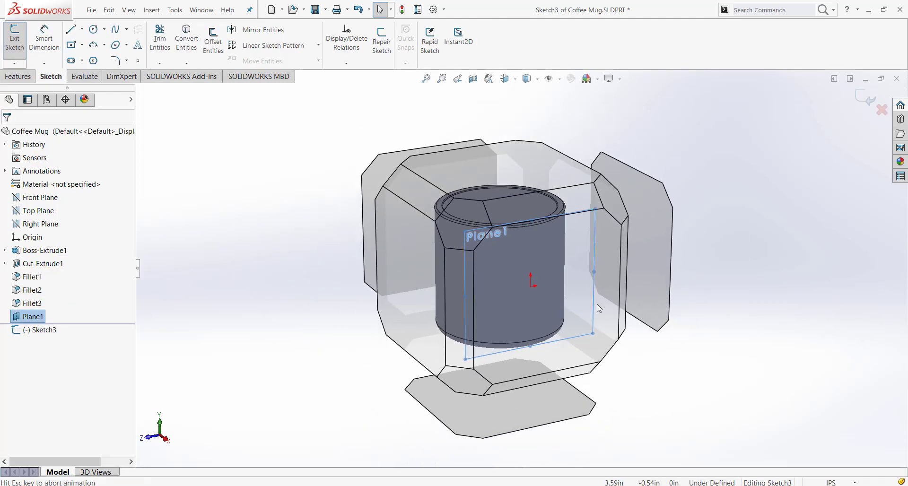
{"action": "left_click", "coordinate": [563, 308]}
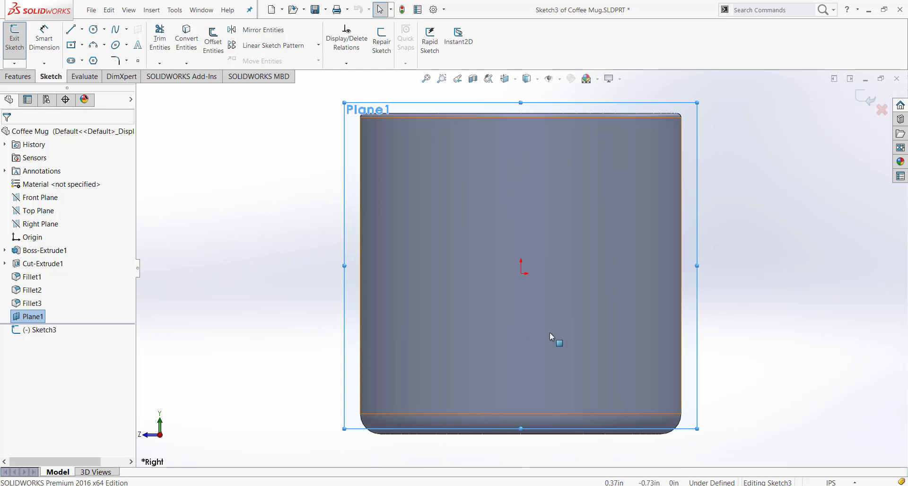
{"action": "key", "text": "ctrl+7"}
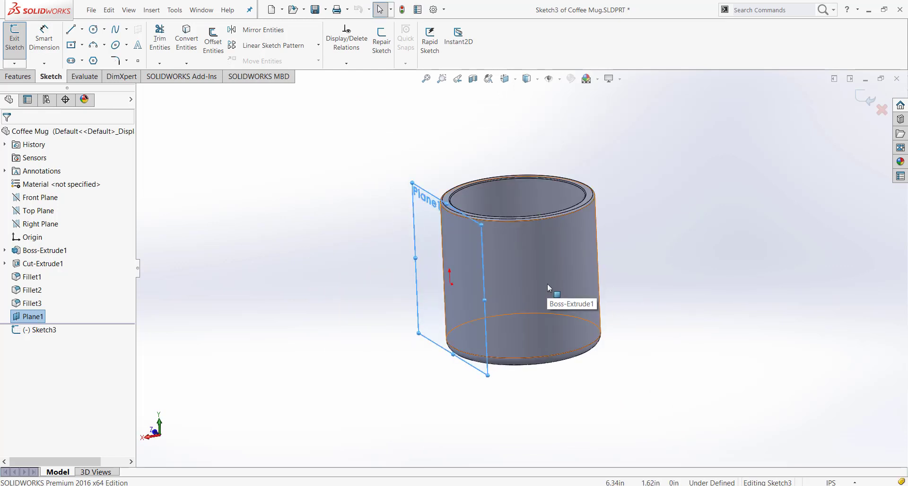
{"action": "key", "text": "space"}
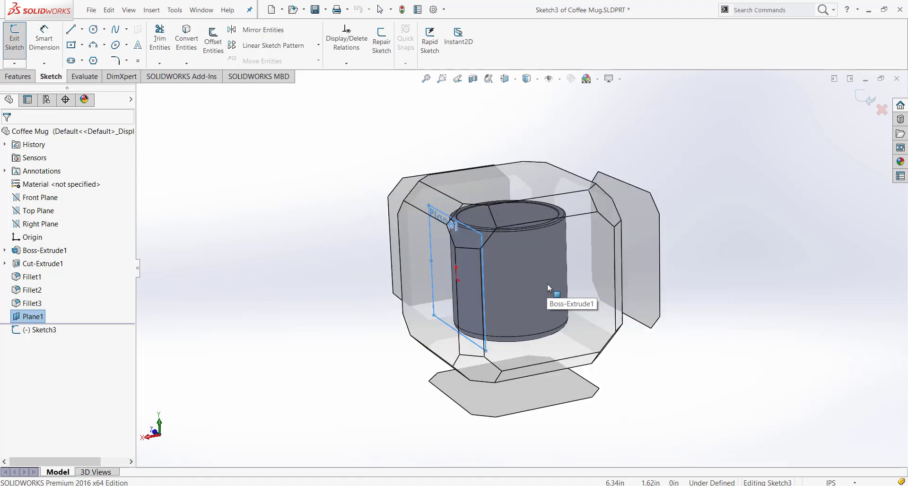
{"action": "middle_click_drag", "start_coordinate": [378, 320], "coordinate": [549, 323]}
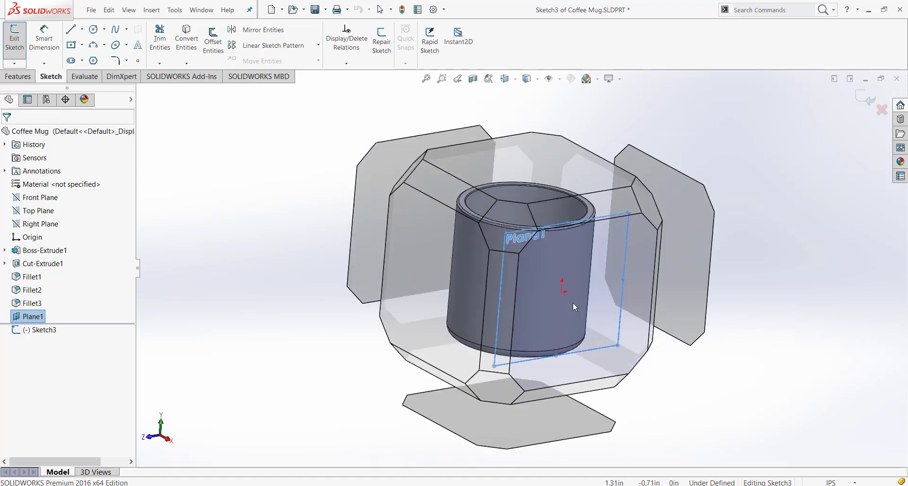
{"action": "left_click", "coordinate": [572, 302]}
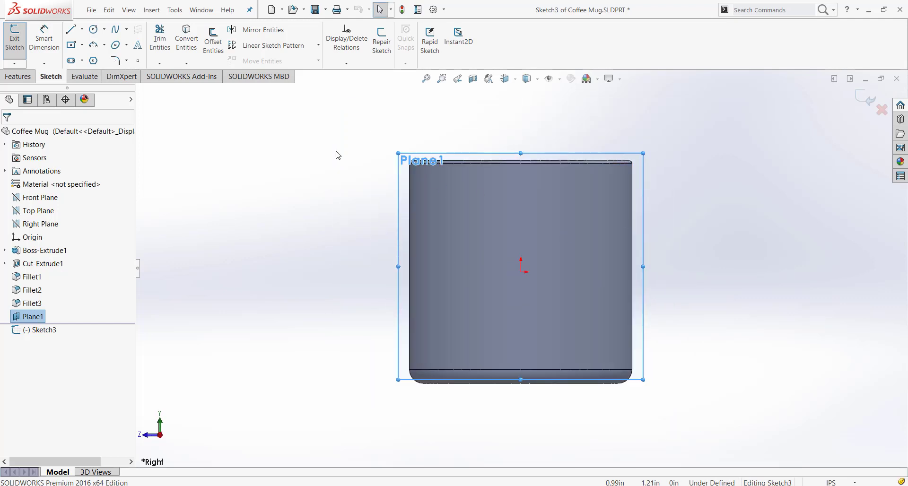
Sketch a circle about 0.64 in in diameter, centred directly above the origin near the mug's rim
{"action": "left_click", "coordinate": [94, 30]}
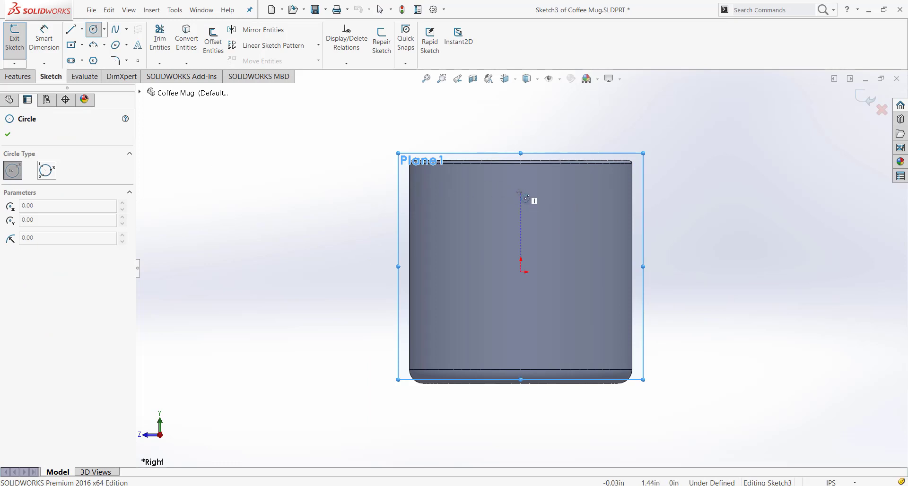
{"action": "mouse_move", "coordinate": [520, 192]}
{"action": "left_mouse_down"}
{"action": "mouse_move", "coordinate": [544, 185]}
{"action": "mouse_move", "coordinate": [538, 189]}
{"action": "left_mouse_up"}
{"action": "key", "text": "Escape"}
{"action": "scroll", "coordinate": [606, 267], "scroll_direction": "down", "scroll_amount": 2}
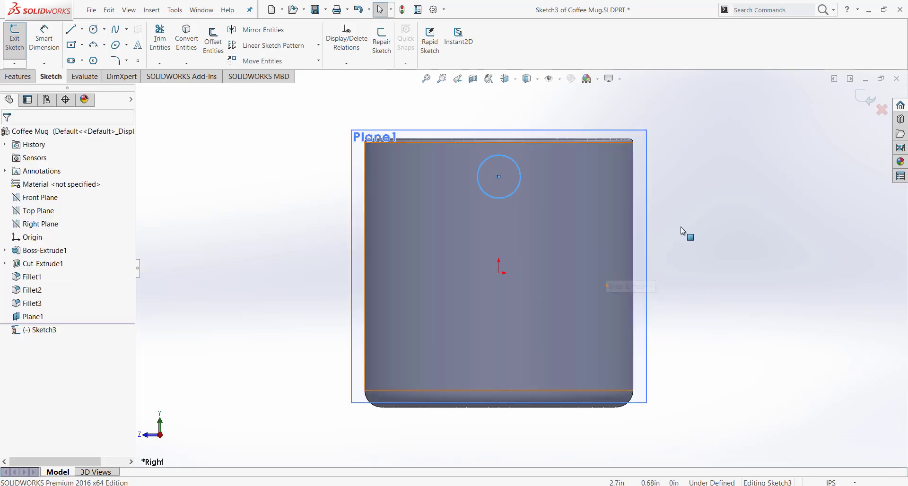
{"action": "key", "text": "Escape"}
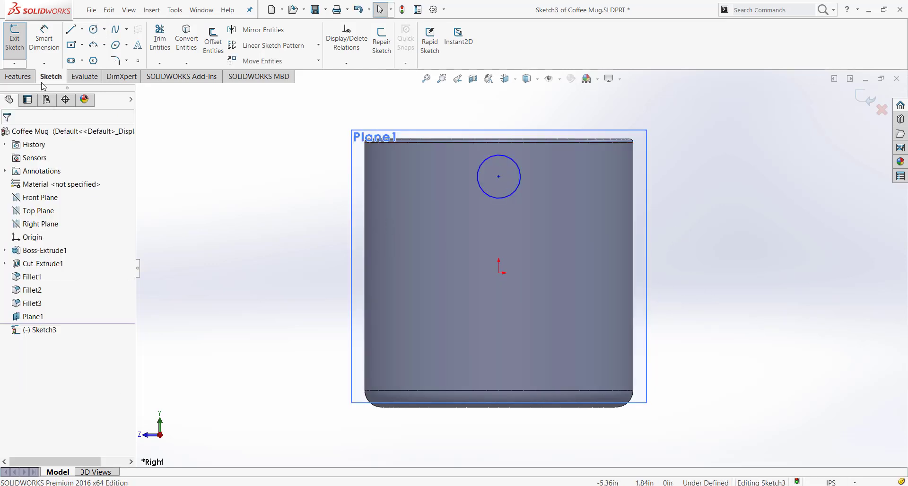
{"action": "left_click", "coordinate": [47, 40]}
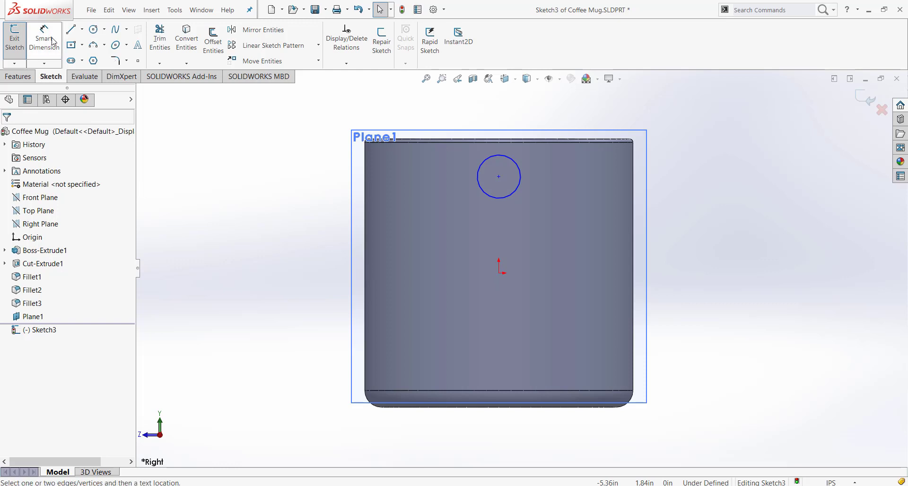
{"action": "left_click", "coordinate": [522, 182]}
{"action": "key", "text": "Escape"}
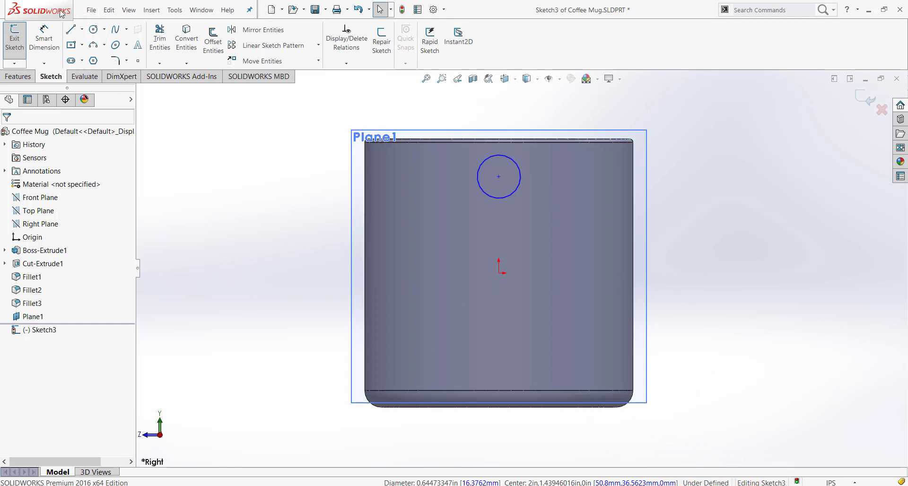
Dimension the circle's diameter at 0.625 in
{"action": "left_click", "coordinate": [44, 41]}
{"action": "left_click", "coordinate": [517, 169]}
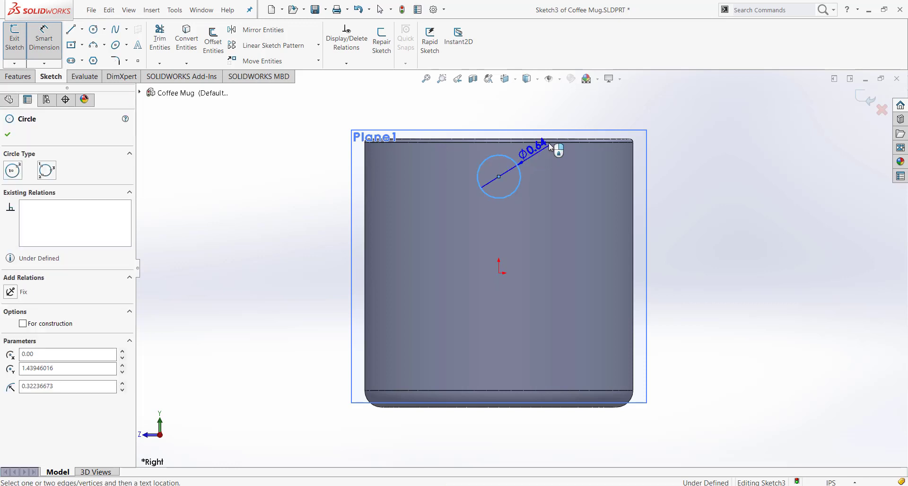
{"action": "left_click", "coordinate": [558, 150]}
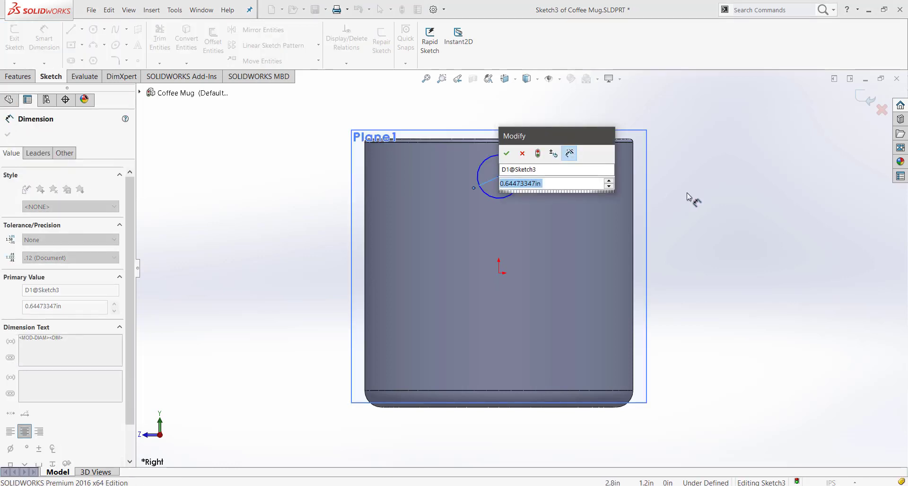
{"action": "type", "text": ".625"}
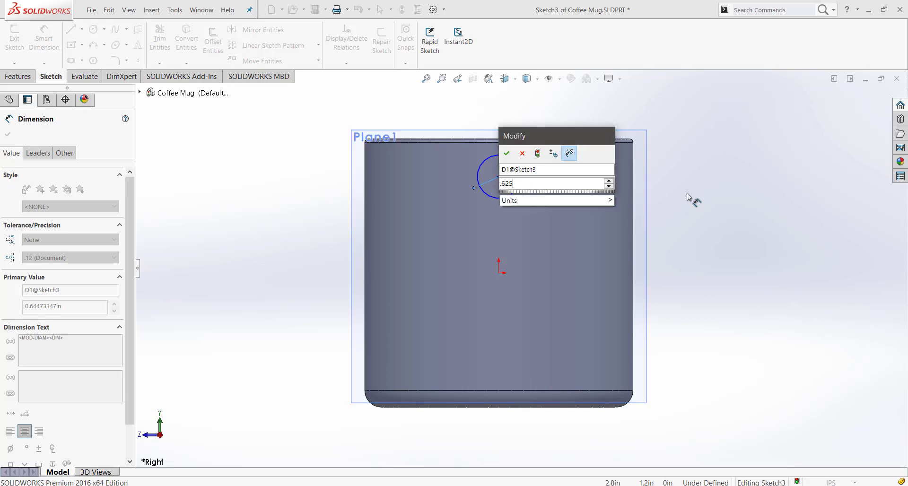
{"action": "key", "text": "Return"}
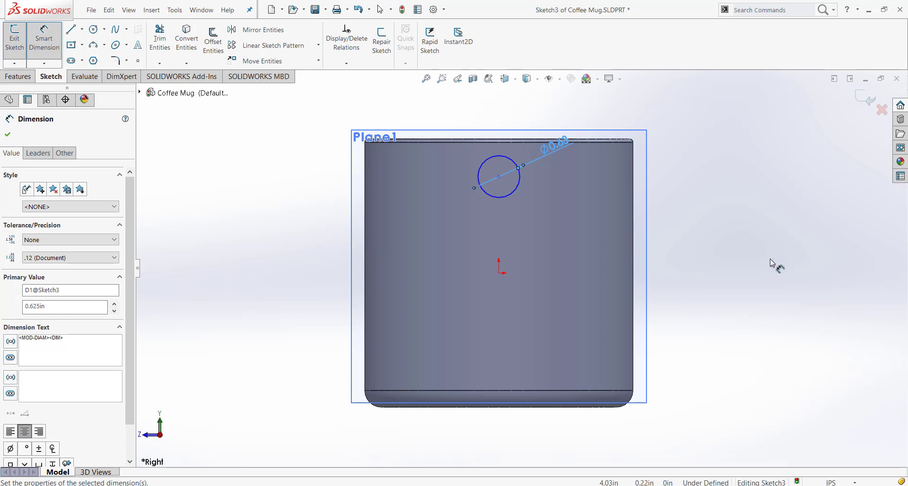
{"action": "key", "text": "Escape"}
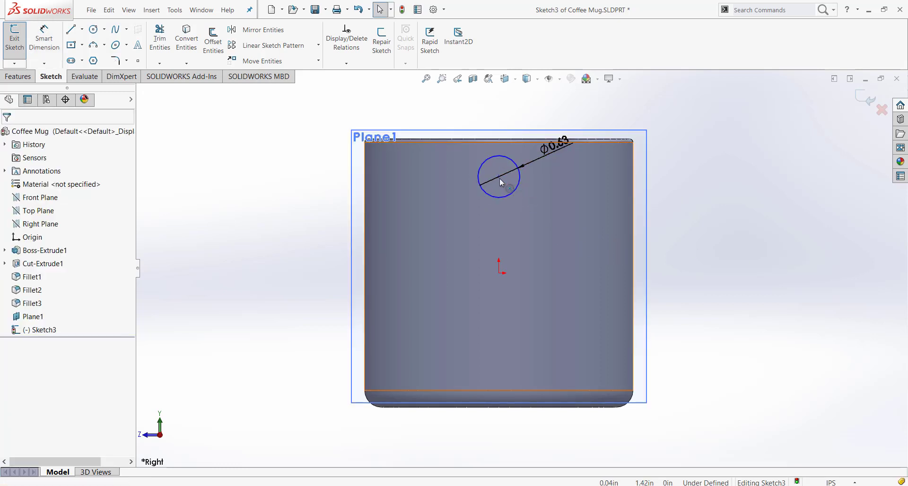
Move the circle to about 0.88 in sideways from the origin and dimension its centre 1.5 in above the origin
{"action": "left_click_drag", "start_coordinate": [498, 177], "coordinate": [558, 183]}
{"action": "left_click", "coordinate": [693, 205]}
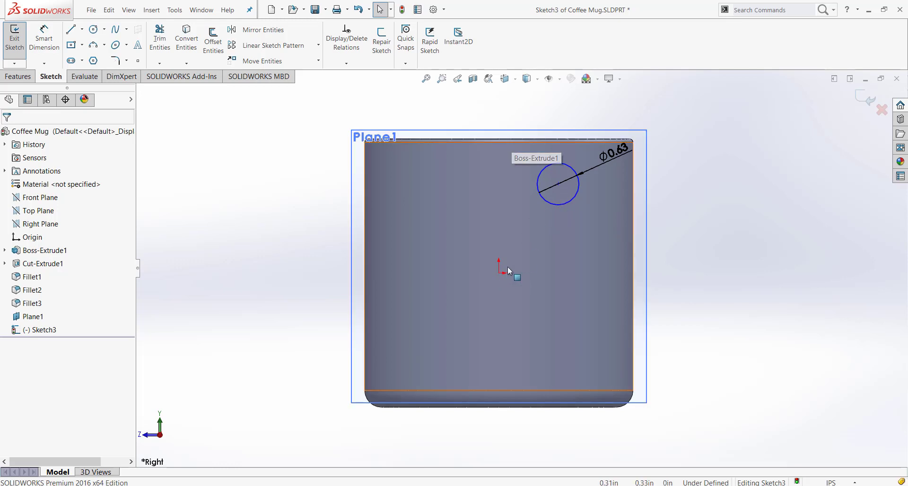
{"action": "left_click", "coordinate": [56, 34]}
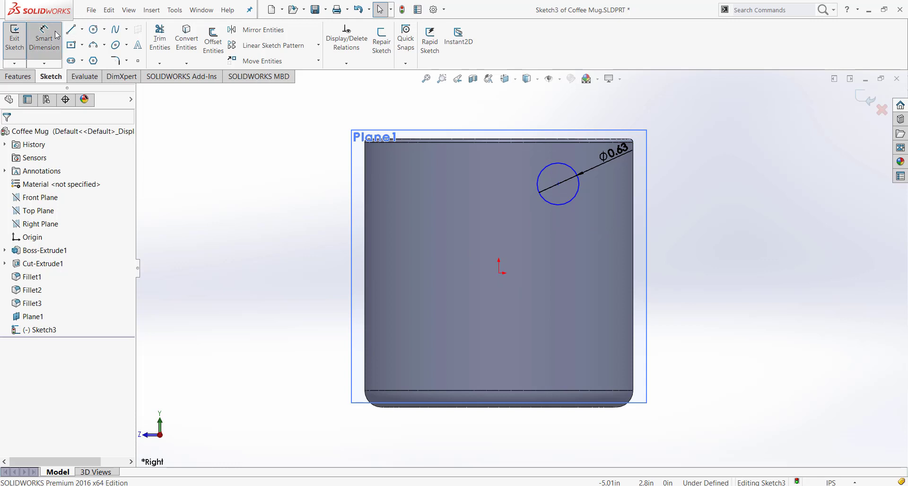
{"action": "left_click", "coordinate": [499, 273]}
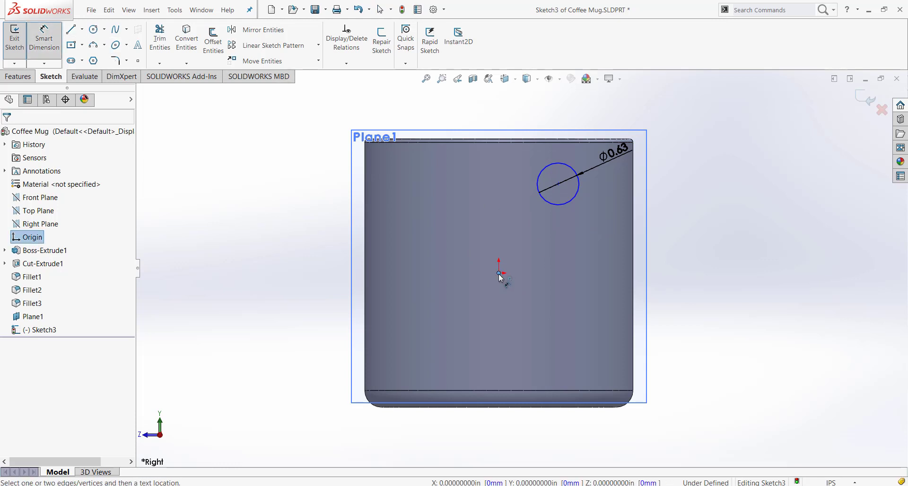
{"action": "left_click", "coordinate": [575, 204]}
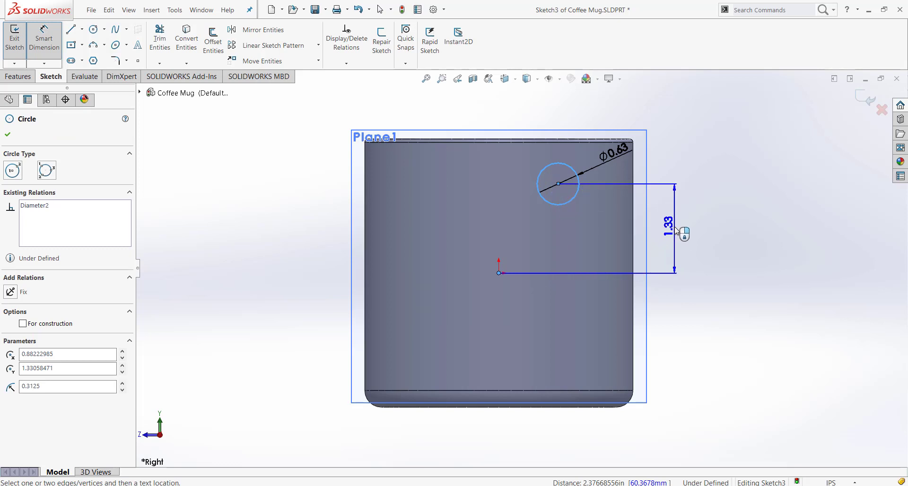
{"action": "left_click", "coordinate": [676, 233]}
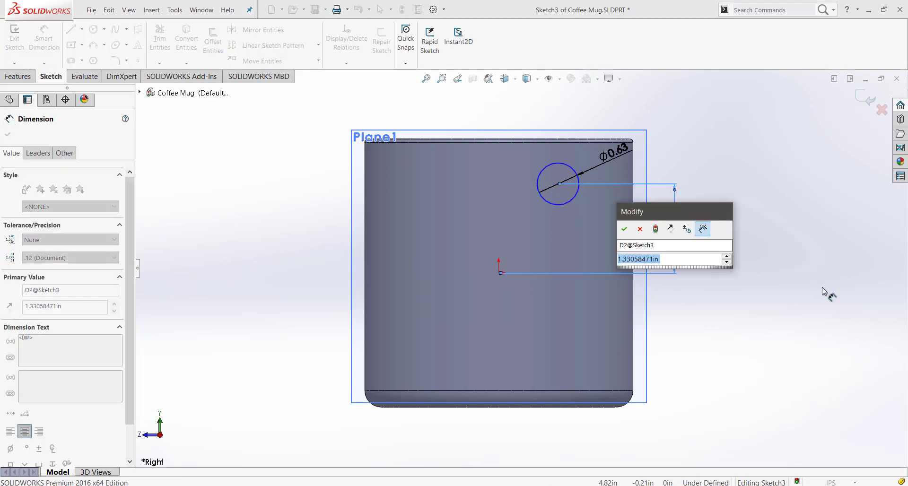
{"action": "type", "text": "1.5"}
{"action": "key", "text": "Return"}
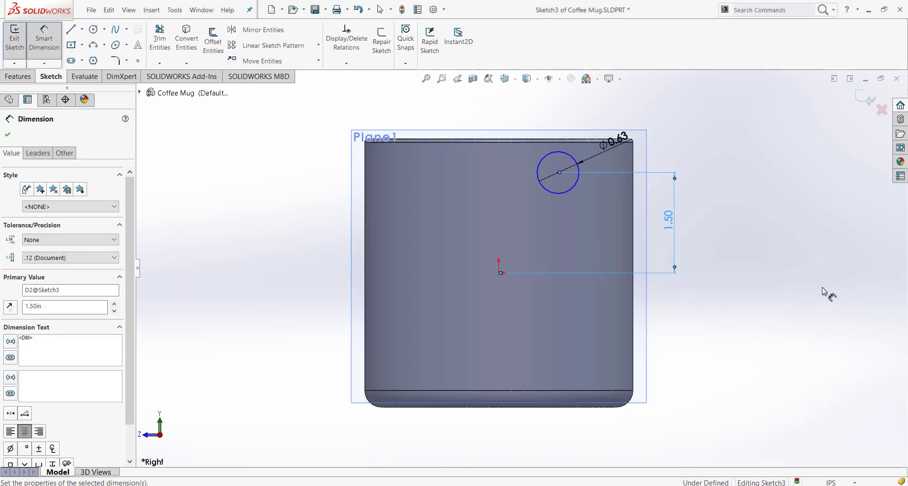
{"action": "key", "text": "Escape"}
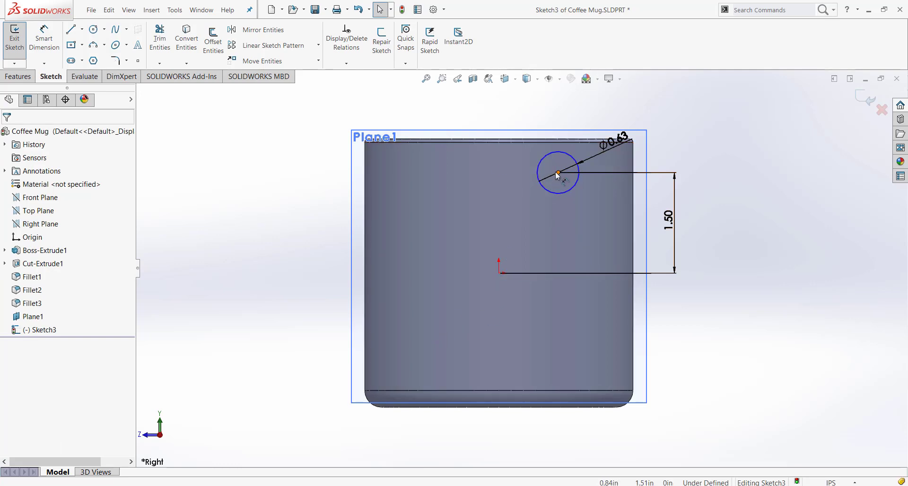
Move the circle sideways at its 1.5 in height to test which direction is still free
{"action": "mouse_move", "coordinate": [517, 202]}
{"action": "middle_mouse_down"}
{"action": "mouse_move", "coordinate": [557, 239]}
{"action": "mouse_move", "coordinate": [586, 355]}
{"action": "mouse_move", "coordinate": [557, 451]}
{"action": "mouse_move", "coordinate": [574, 380]}
{"action": "mouse_move", "coordinate": [547, 349]}
{"action": "middle_mouse_up"}
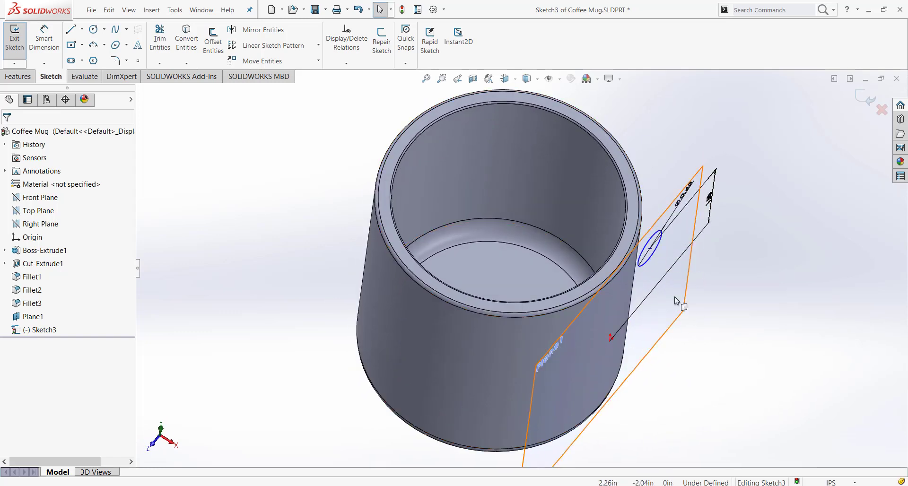
{"action": "left_click", "coordinate": [458, 79]}
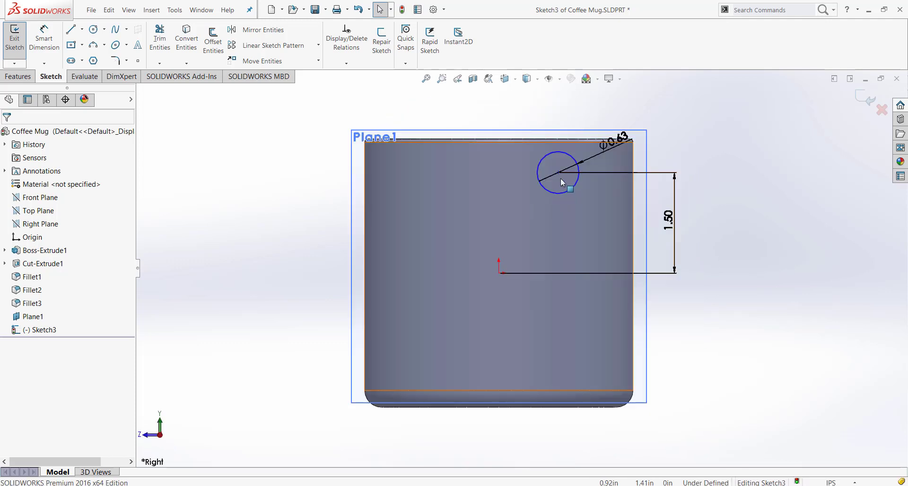
{"action": "left_click", "coordinate": [559, 172]}
{"action": "mouse_move", "coordinate": [556, 177]}
{"action": "left_mouse_down"}
{"action": "mouse_move", "coordinate": [284, 200]}
{"action": "mouse_move", "coordinate": [756, 217]}
{"action": "mouse_move", "coordinate": [315, 213]}
{"action": "left_mouse_up"}
{"action": "left_click_drag", "start_coordinate": [314, 172], "coordinate": [576, 184]}
{"action": "left_click", "coordinate": [301, 158]}
{"action": "left_click", "coordinate": [719, 234]}
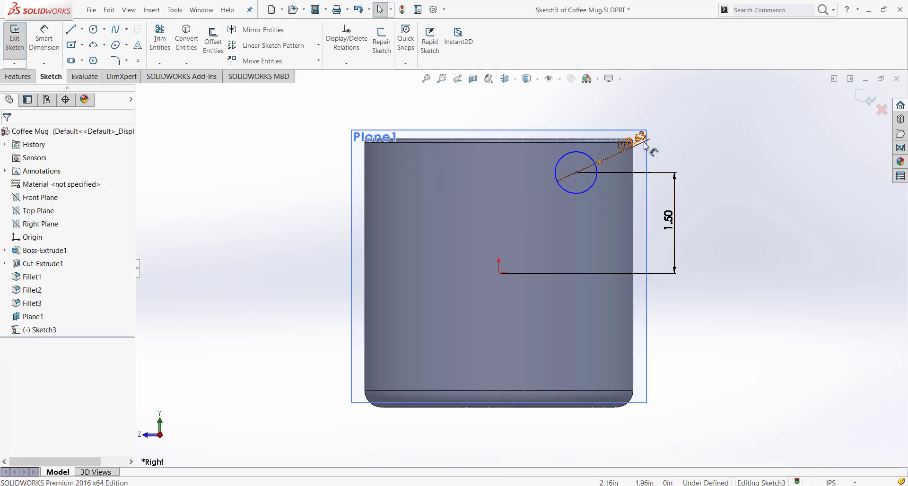
Add a Vertical relation between the origin and the circle's centre point
{"action": "left_click", "coordinate": [500, 273]}
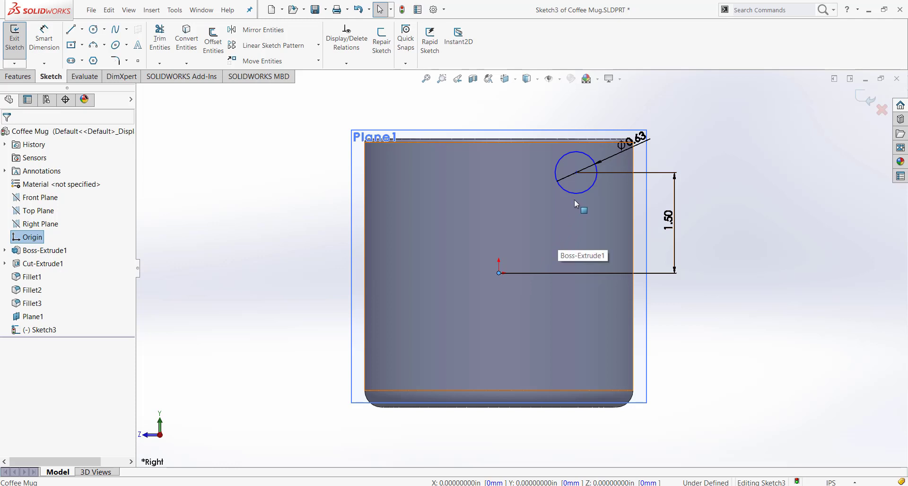
{"action": "left_click", "coordinate": [576, 173], "text": "ctrl"}
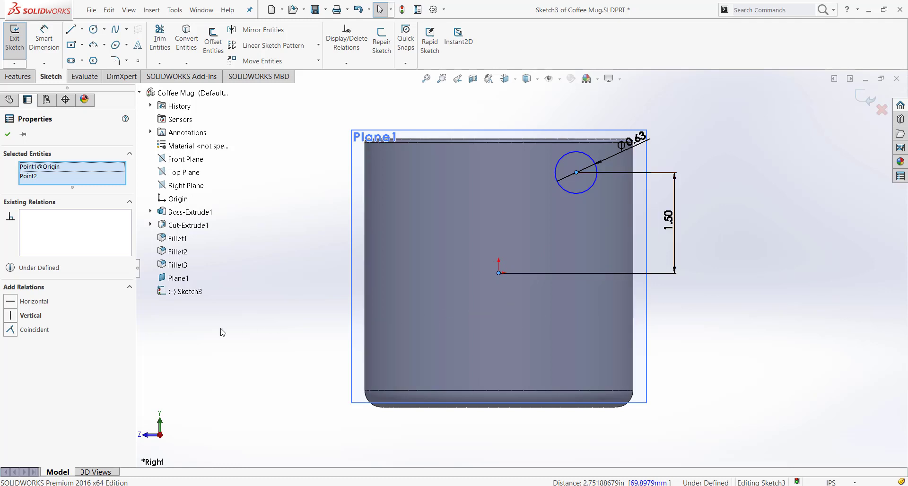
{"action": "left_click", "coordinate": [11, 316]}
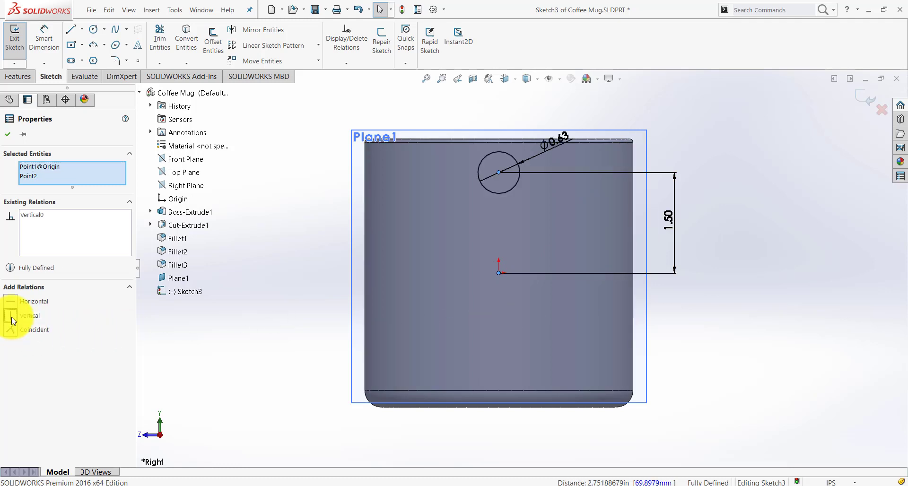
{"action": "left_click", "coordinate": [707, 210]}
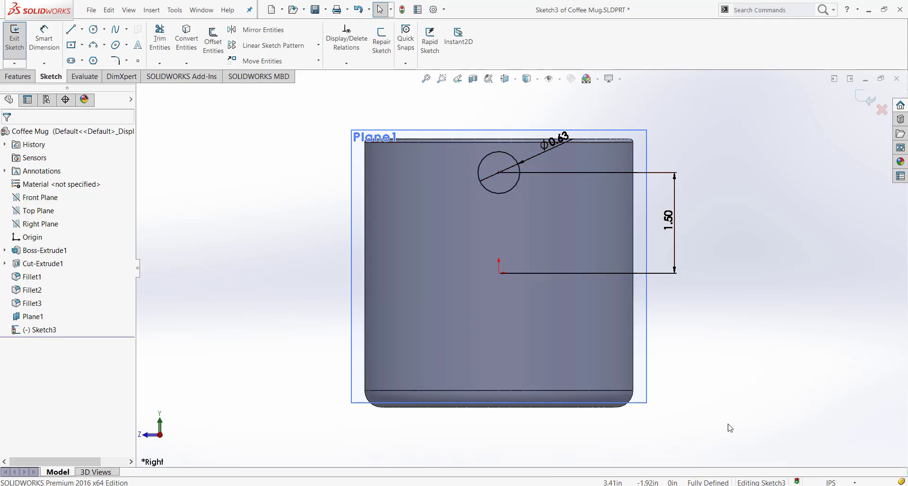
Exit the circle sketch and highlight it to check where the circle sits on the mug
{"action": "middle_click_drag", "start_coordinate": [730, 410], "coordinate": [610, 284]}
{"action": "left_click", "coordinate": [863, 99]}
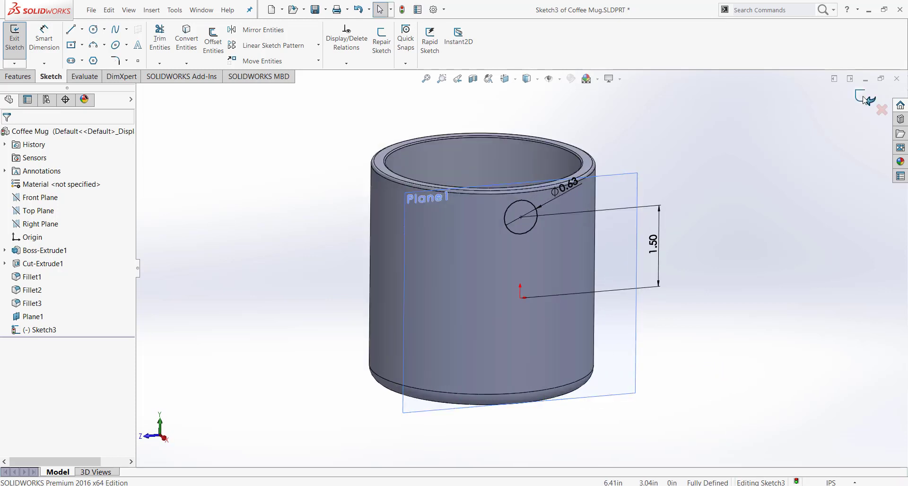
{"action": "middle_click_drag", "start_coordinate": [716, 341], "coordinate": [660, 222]}
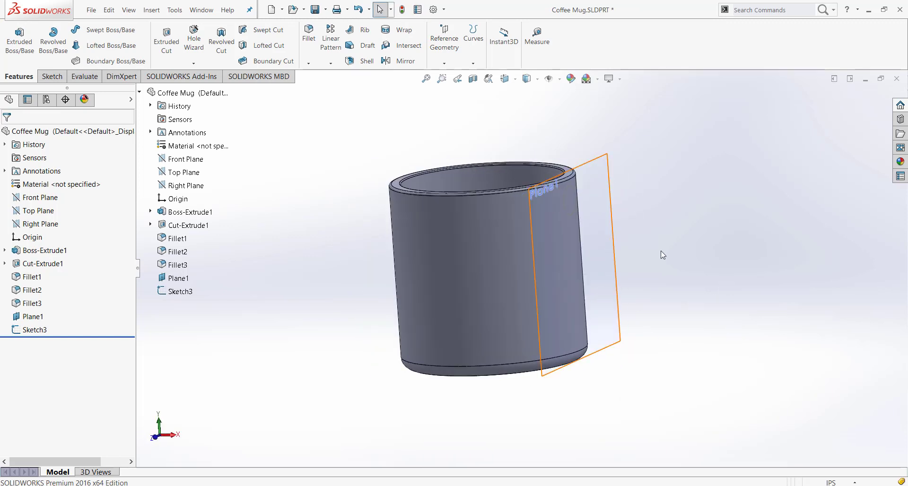
{"action": "left_click", "coordinate": [34, 330]}
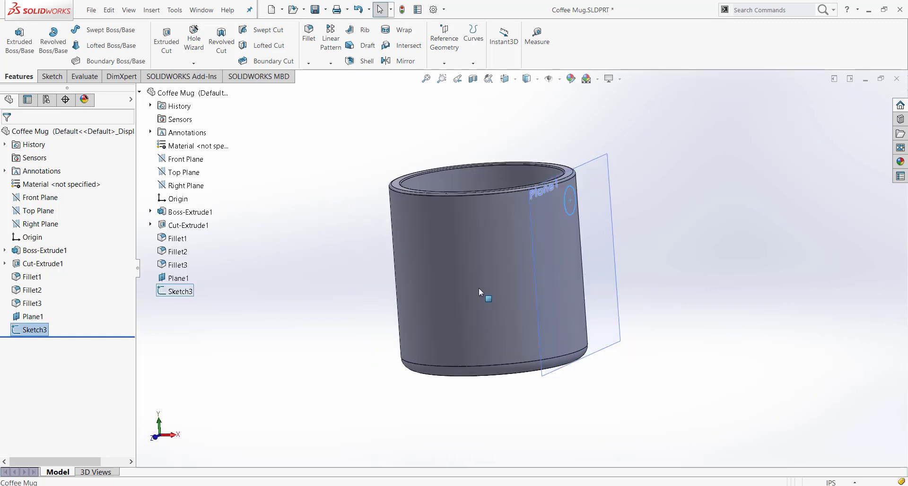
{"action": "left_click", "coordinate": [739, 279]}
{"action": "mouse_move", "coordinate": [740, 280]}
{"action": "middle_mouse_down"}
{"action": "mouse_move", "coordinate": [661, 298]}
{"action": "mouse_move", "coordinate": [676, 348]}
{"action": "mouse_move", "coordinate": [687, 318]}
{"action": "middle_mouse_up"}
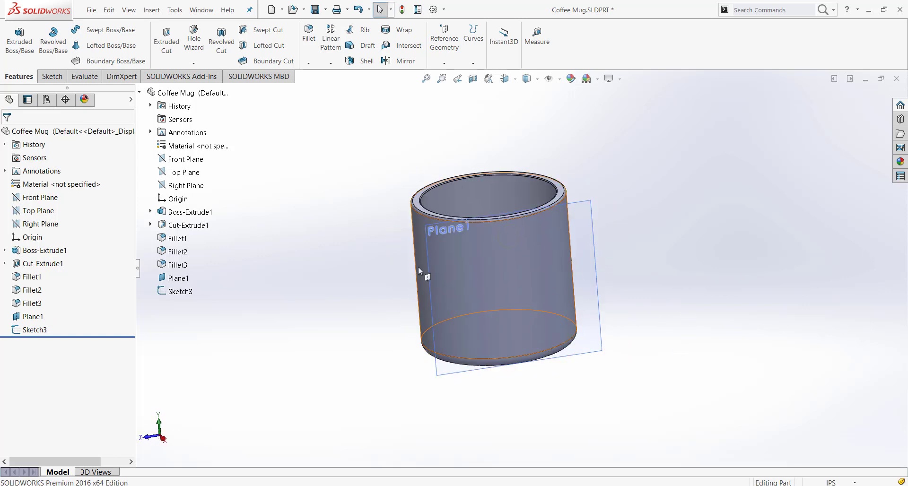
{"action": "middle_click_drag", "start_coordinate": [418, 266], "coordinate": [379, 279]}
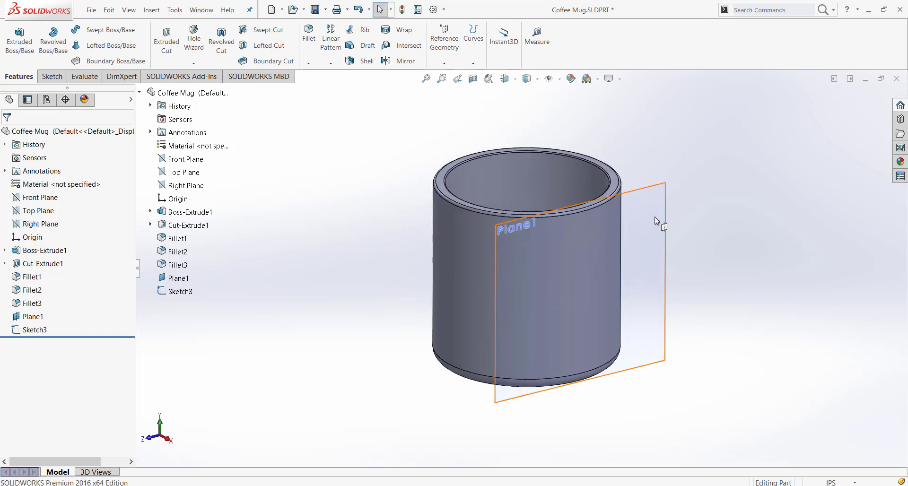
Hide the tangent reference plane Plane1
{"action": "right_click", "coordinate": [35, 318]}
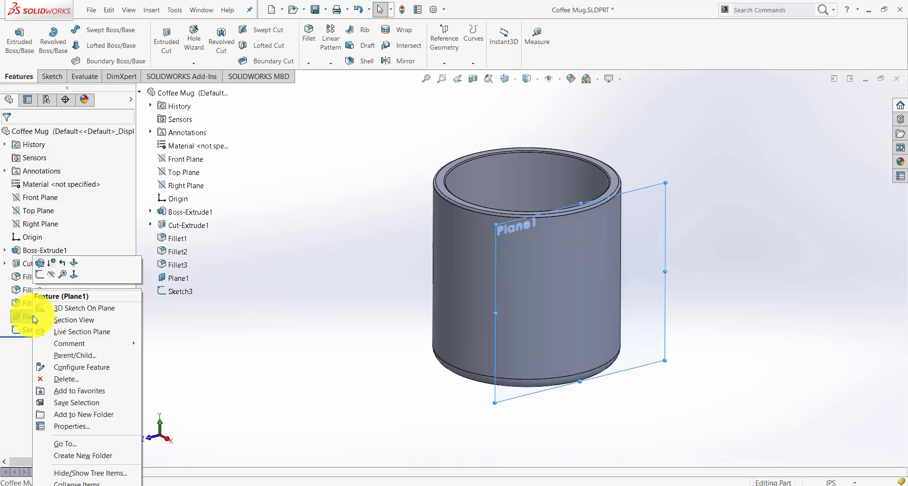
{"action": "left_click", "coordinate": [47, 275]}
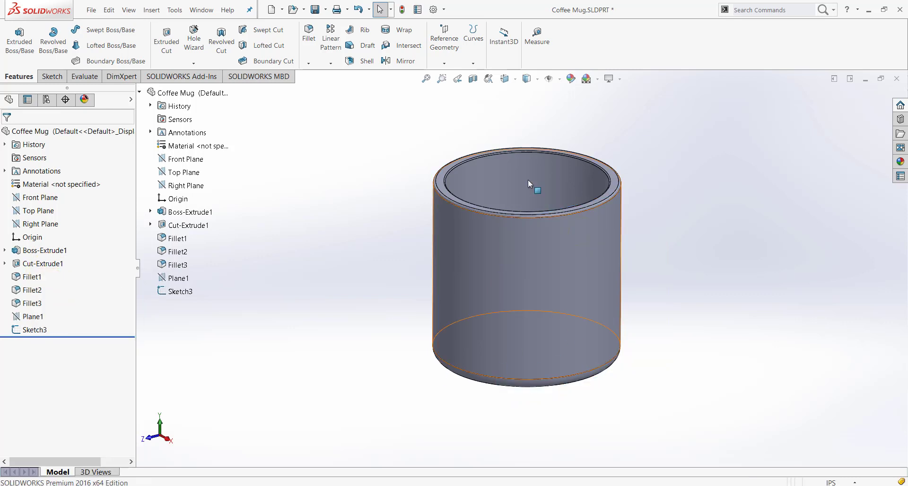
{"action": "left_click", "coordinate": [559, 81]}
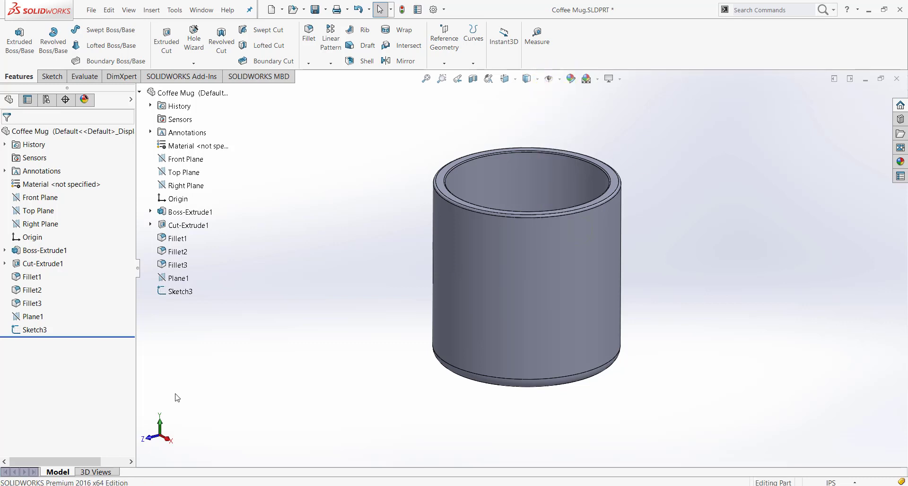
Examine how the Right Plane and the Front Plane lie relative to the circle sketch on the mug's wall
{"action": "scroll", "coordinate": [383, 242], "scroll_direction": "up", "scroll_amount": 1}
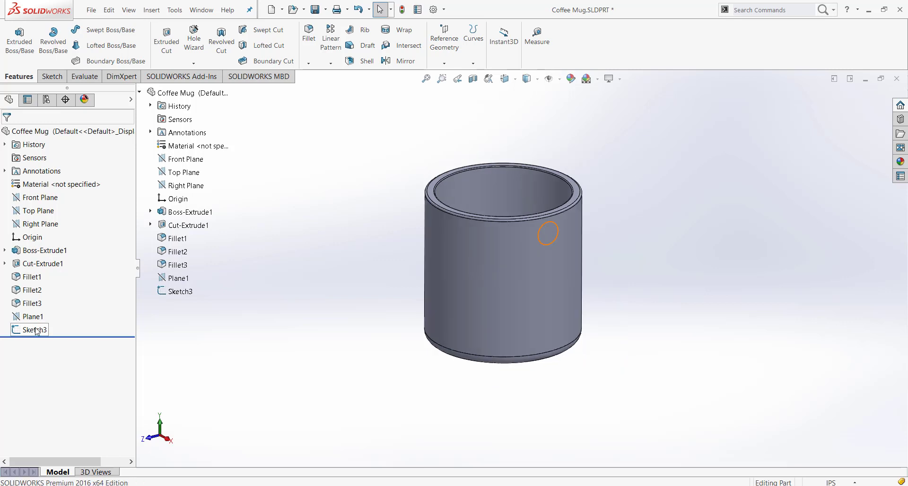
{"action": "left_click", "coordinate": [36, 330]}
{"action": "middle_click_drag", "start_coordinate": [313, 349], "coordinate": [394, 382]}
{"action": "left_click", "coordinate": [392, 379]}
{"action": "middle_click_drag", "start_coordinate": [492, 400], "coordinate": [491, 388]}
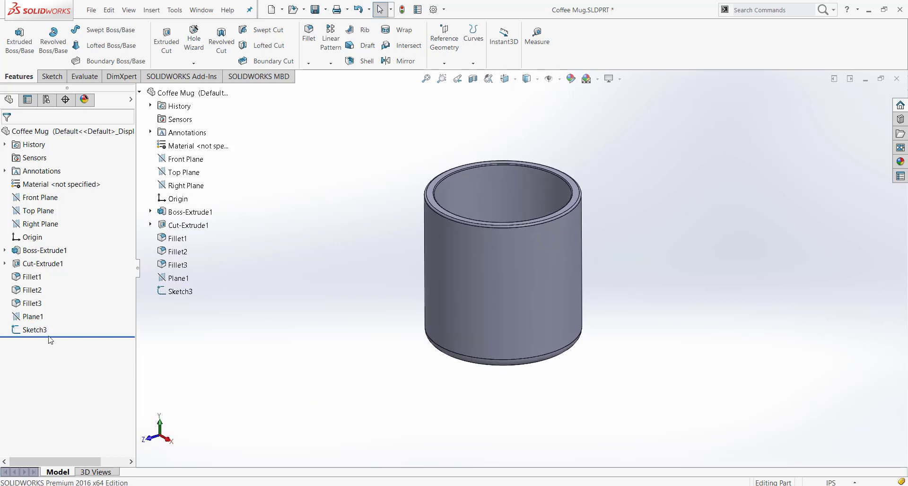
{"action": "left_click", "coordinate": [191, 187]}
{"action": "left_click", "coordinate": [352, 334]}
{"action": "mouse_move", "coordinate": [353, 335]}
{"action": "middle_mouse_down"}
{"action": "mouse_move", "coordinate": [349, 291]}
{"action": "mouse_move", "coordinate": [382, 278]}
{"action": "mouse_move", "coordinate": [418, 347]}
{"action": "mouse_move", "coordinate": [358, 347]}
{"action": "middle_mouse_up"}
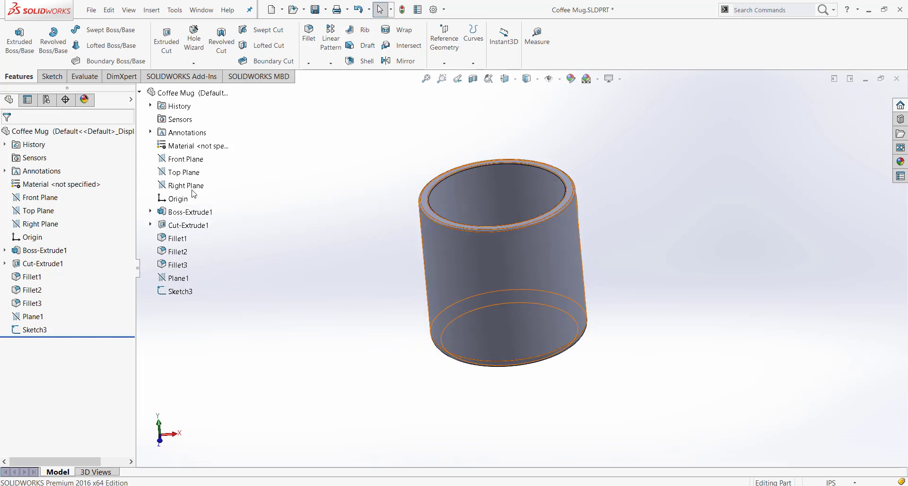
{"action": "left_click", "coordinate": [191, 159]}
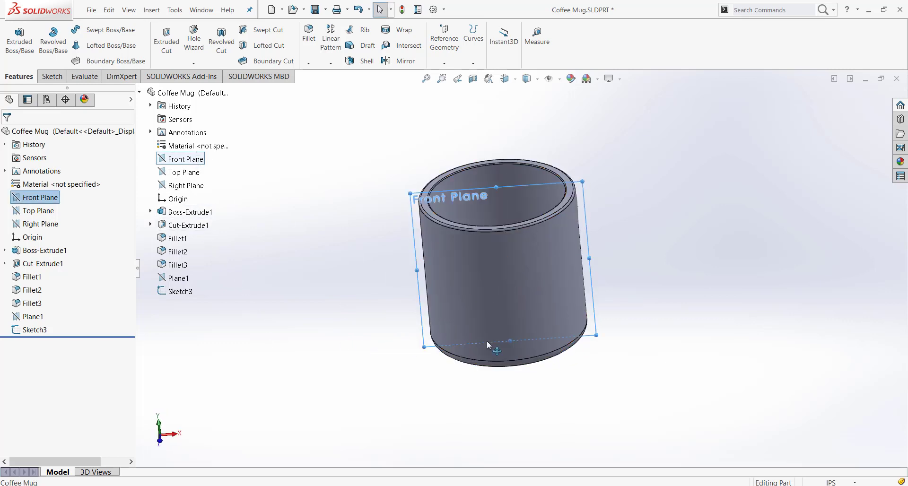
{"action": "key", "text": "ctrl+8"}
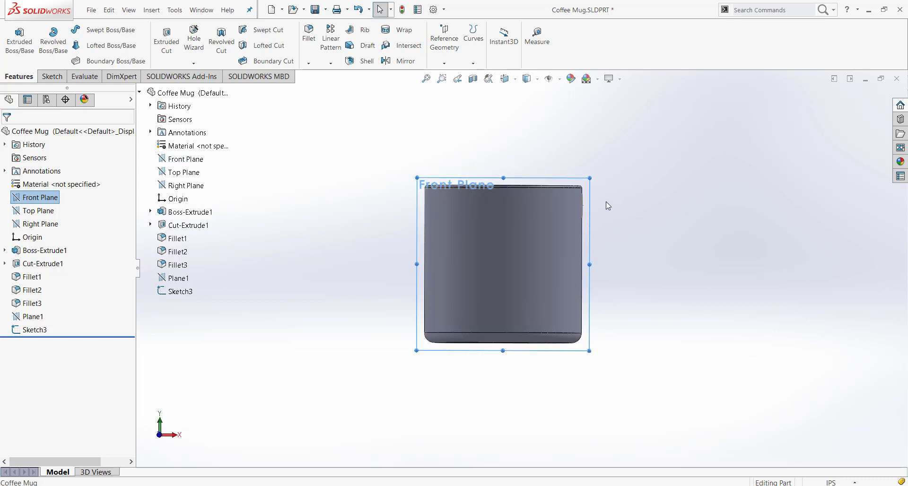
{"action": "middle_click_drag", "start_coordinate": [632, 341], "coordinate": [547, 257]}
{"action": "scroll", "coordinate": [551, 245], "scroll_direction": "up", "scroll_amount": 5}
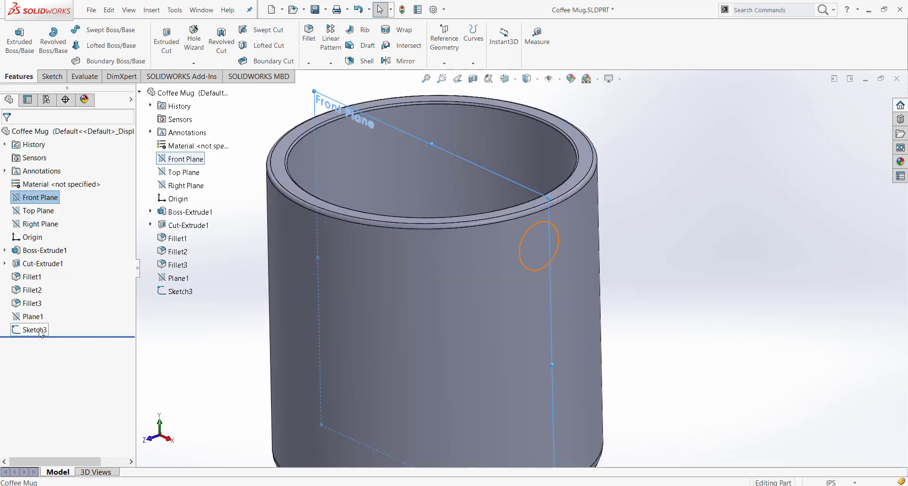
{"action": "left_click", "coordinate": [538, 239]}
{"action": "scroll", "coordinate": [541, 246], "scroll_direction": "down", "scroll_amount": 5}
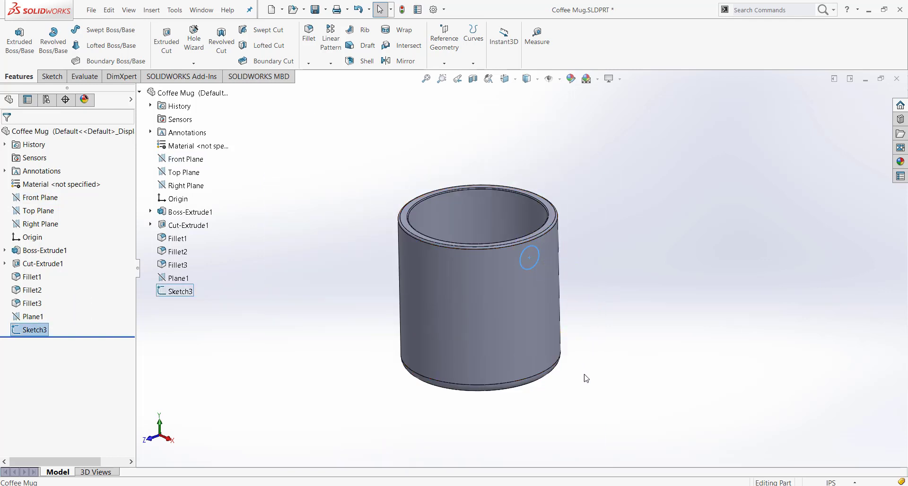
{"action": "left_click", "coordinate": [637, 348]}
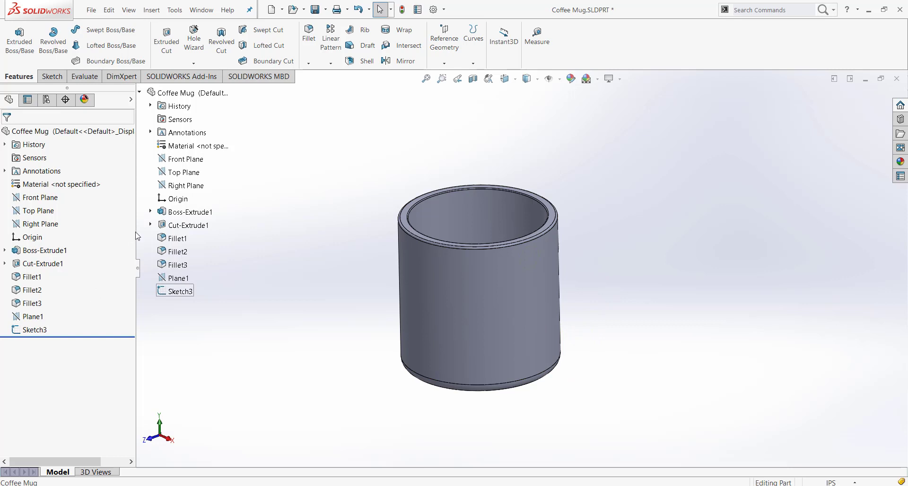
Start a new sketch on the Front Plane
{"action": "right_click", "coordinate": [206, 160]}
{"action": "left_click", "coordinate": [187, 162]}
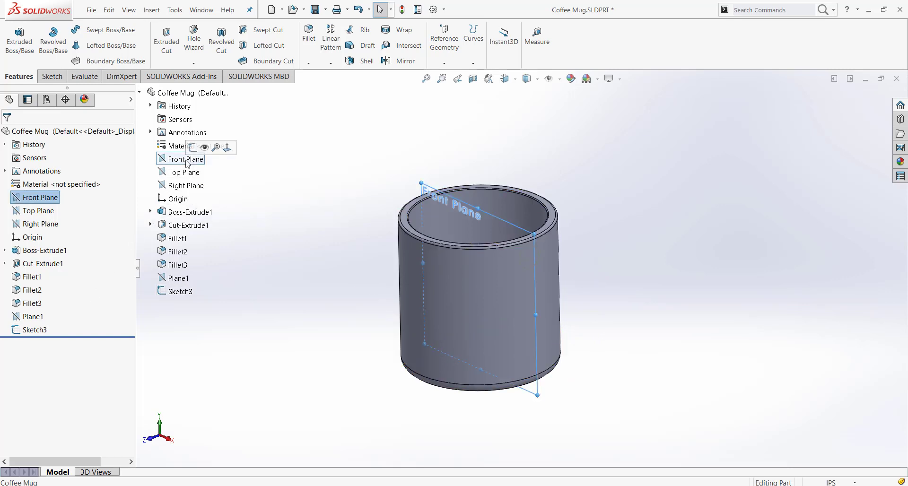
{"action": "right_click", "coordinate": [188, 164]}
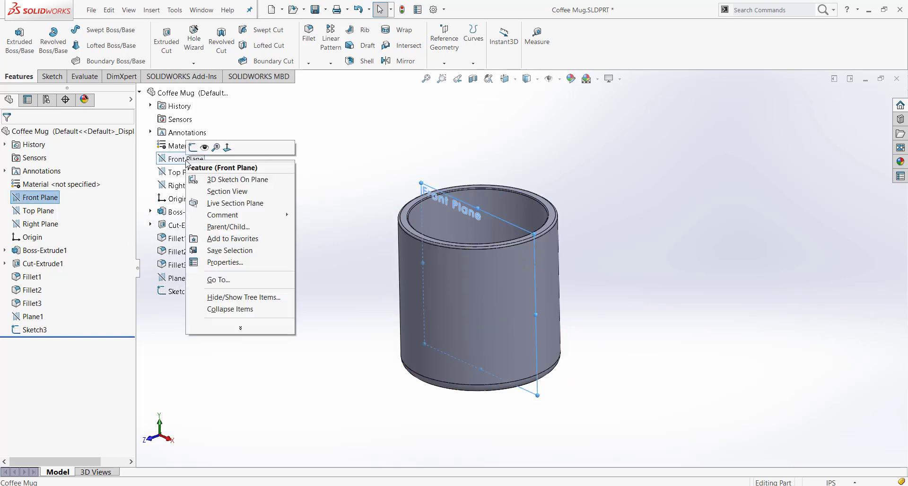
{"action": "left_click", "coordinate": [194, 147]}
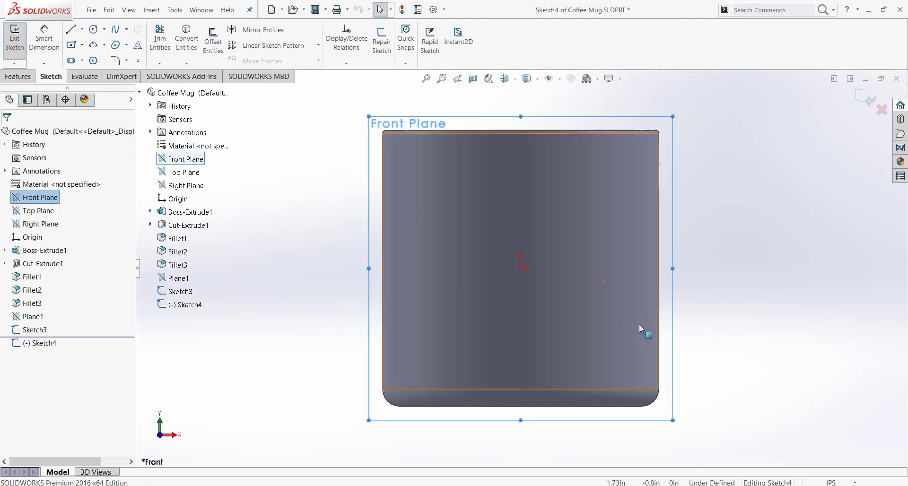
Apply a planar section view of the mug through the Front Plane with a 0 in offset
{"action": "scroll", "coordinate": [639, 325], "scroll_direction": "up", "scroll_amount": 3}
{"action": "left_click", "coordinate": [663, 299]}
{"action": "scroll", "coordinate": [660, 294], "scroll_direction": "down", "scroll_amount": 1}
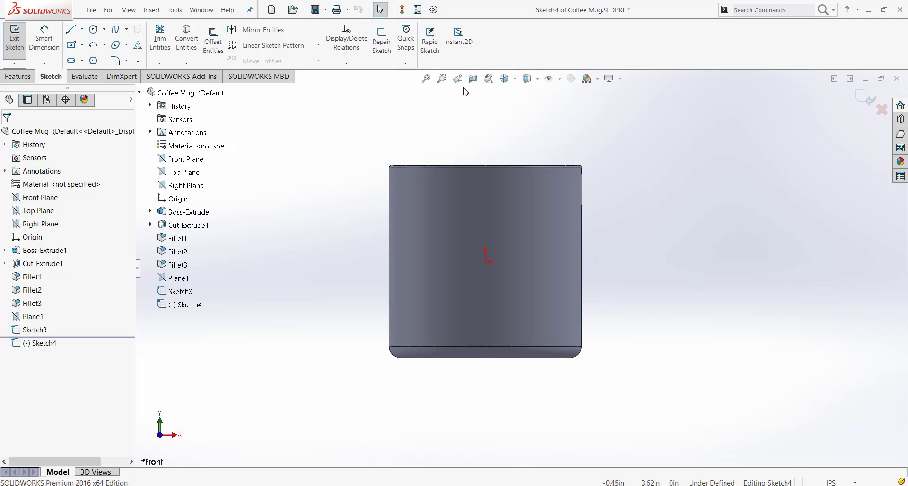
{"action": "left_click", "coordinate": [185, 160]}
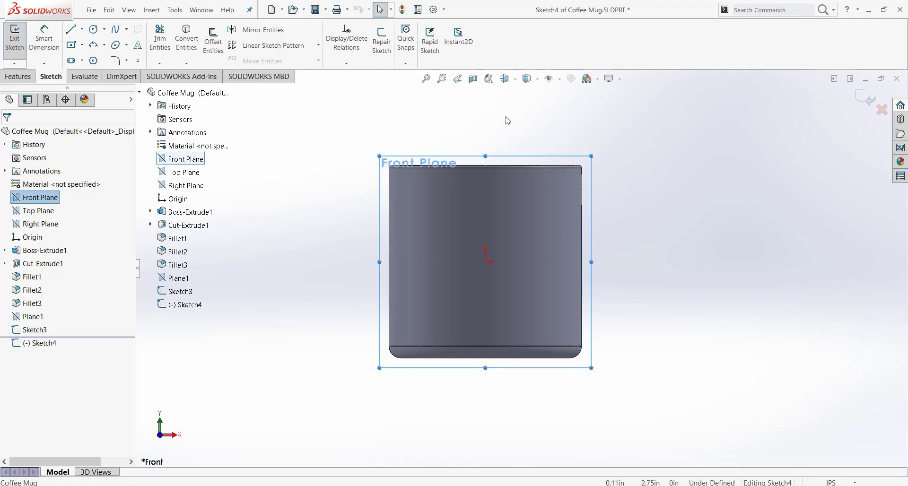
{"action": "left_click", "coordinate": [473, 79]}
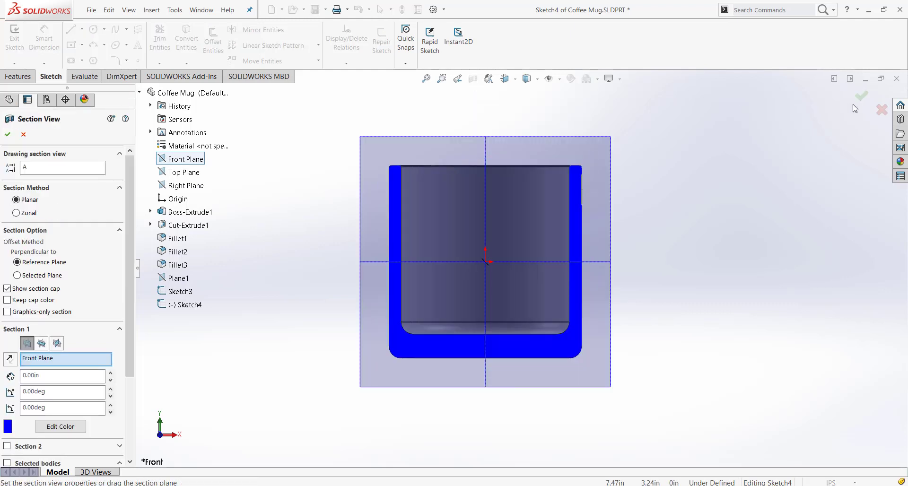
{"action": "left_click", "coordinate": [860, 101]}
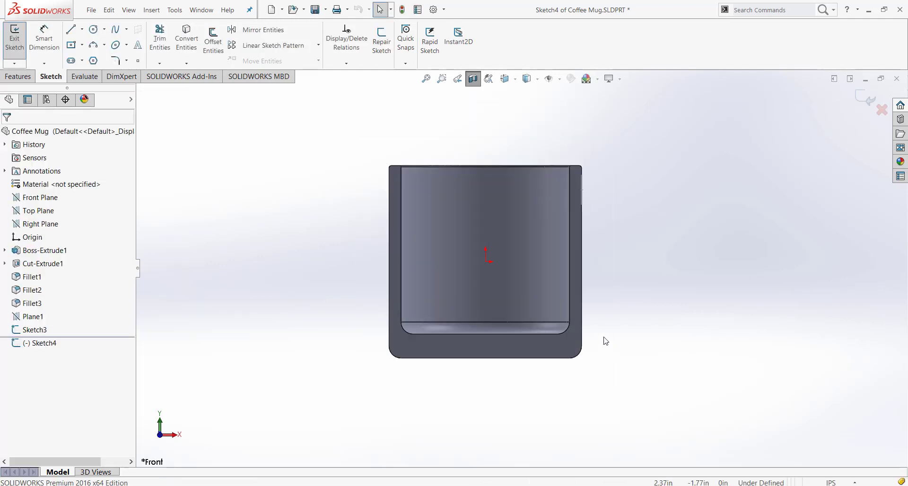
Sketch a three-point arc of about 1.45 in radius from the circle's midpoint on the outer wall to the wall's lower part
{"action": "middle_click_drag", "start_coordinate": [647, 314], "coordinate": [549, 352]}
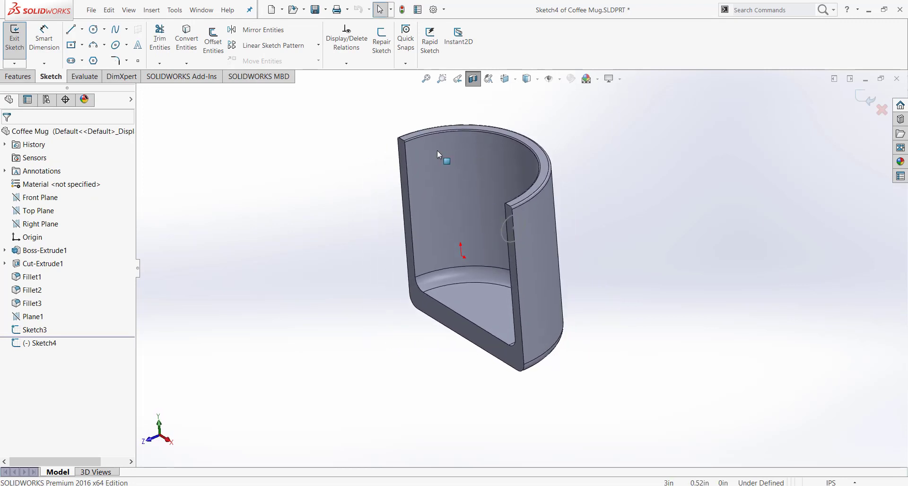
{"action": "left_click", "coordinate": [457, 80]}
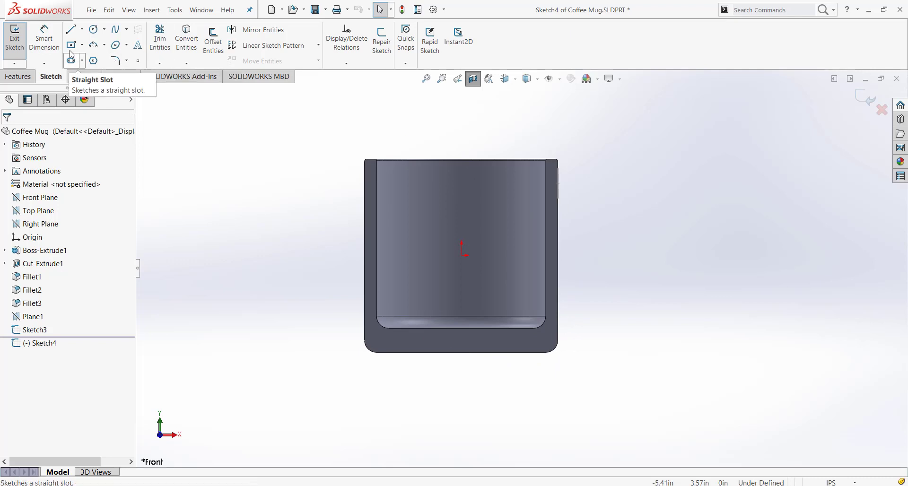
{"action": "left_click", "coordinate": [94, 46]}
{"action": "scroll", "coordinate": [605, 226], "scroll_direction": "down", "scroll_amount": 1}
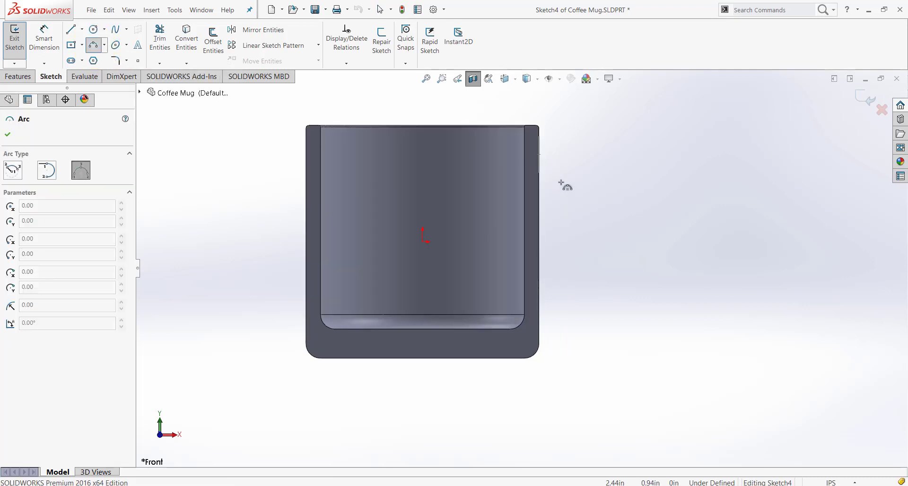
{"action": "left_click", "coordinate": [539, 155]}
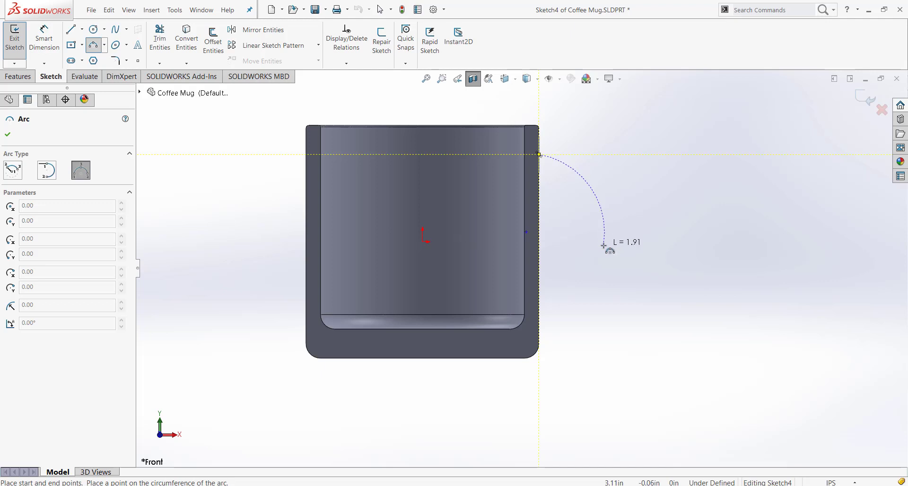
{"action": "middle_click_drag", "start_coordinate": [603, 245], "coordinate": [571, 255]}
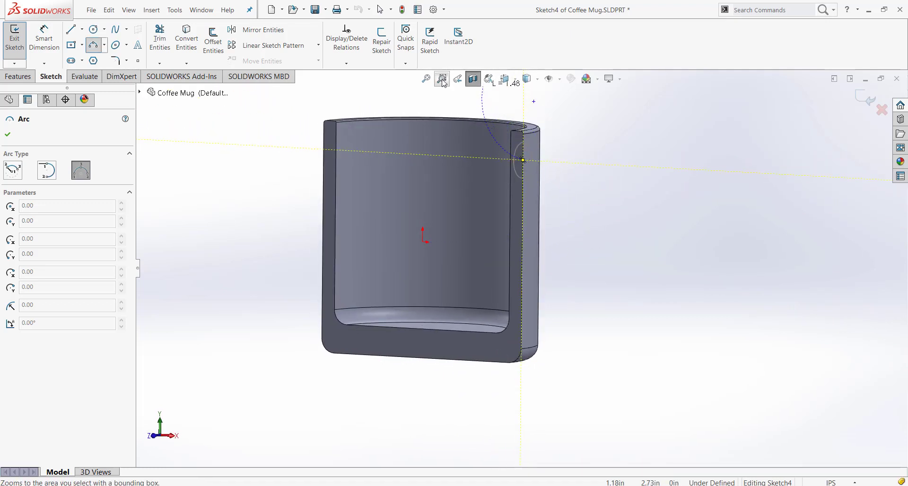
{"action": "left_click", "coordinate": [458, 79]}
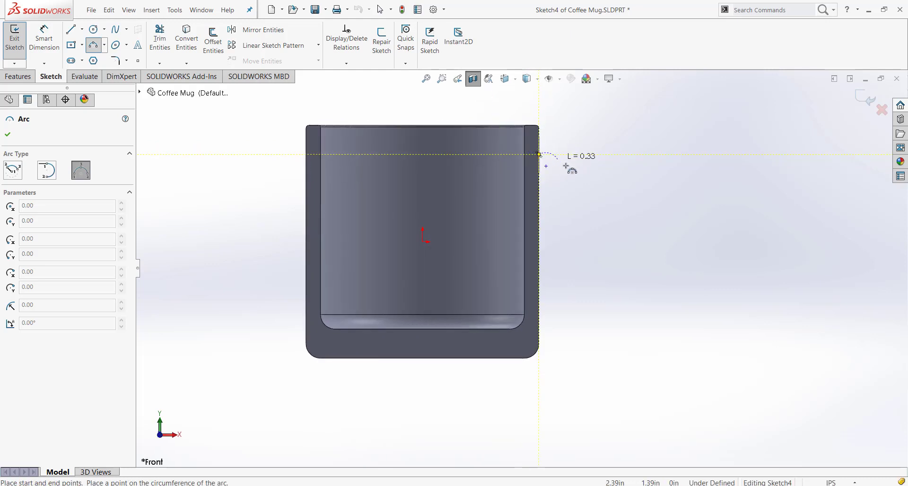
{"action": "left_click", "coordinate": [540, 321]}
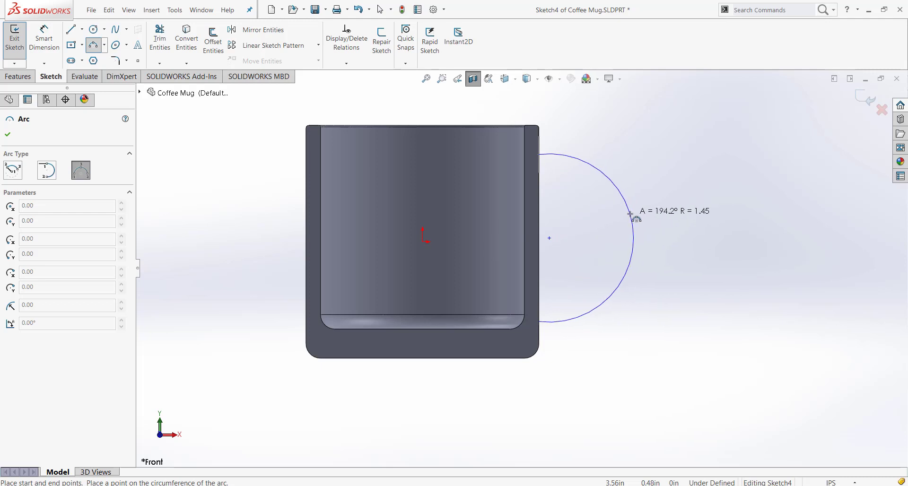
{"action": "left_click", "coordinate": [635, 238]}
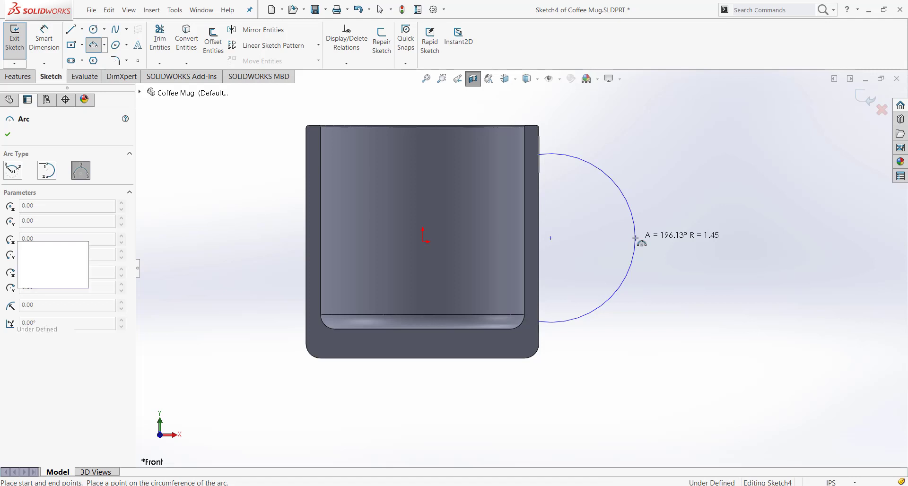
{"action": "key", "text": "Escape"}
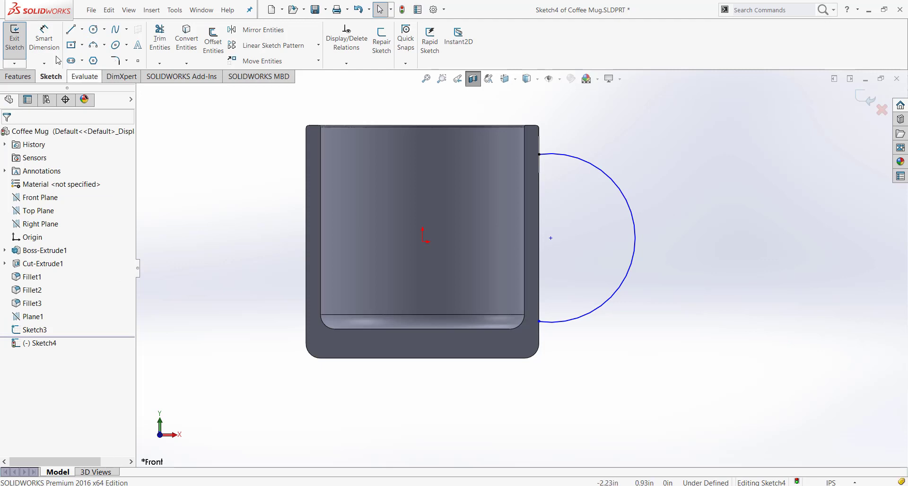
Dimension the handle arc's radius as 1.5 in
{"action": "left_click", "coordinate": [44, 38]}
{"action": "left_click", "coordinate": [625, 192]}
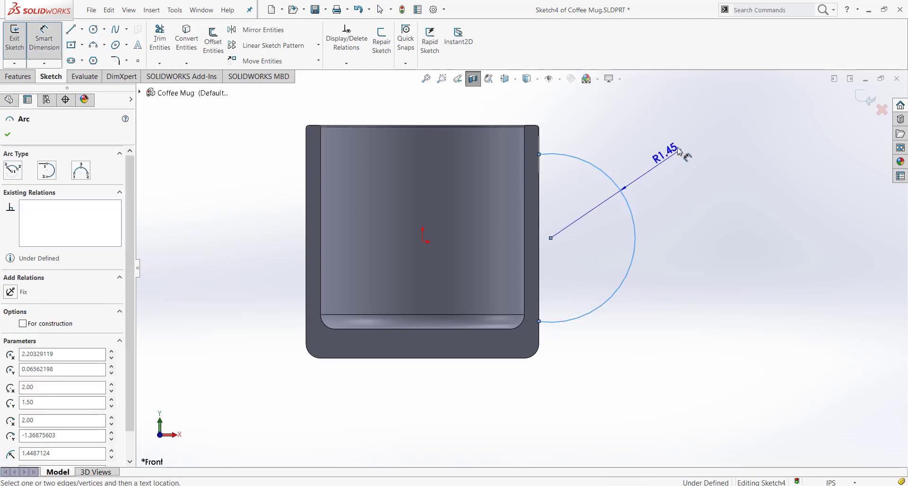
{"action": "left_click", "coordinate": [702, 158]}
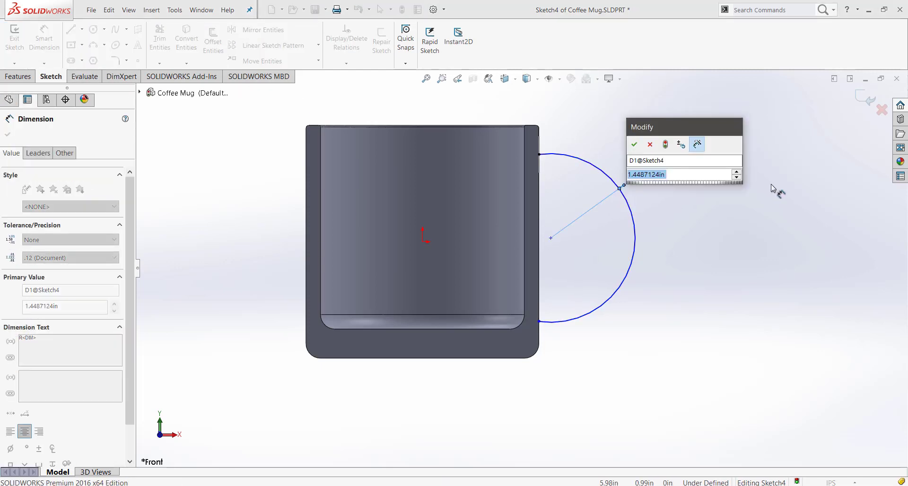
{"action": "type", "text": "1.5"}
{"action": "key", "text": "Return"}
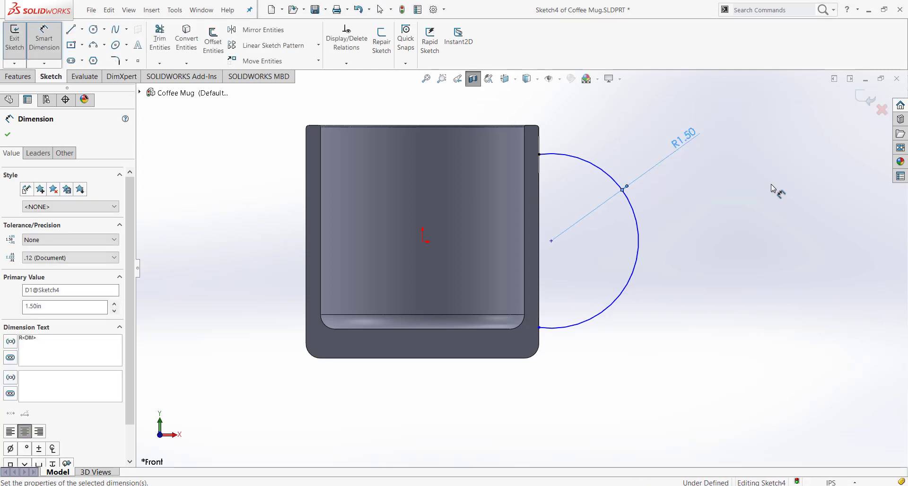
{"action": "key", "text": "Escape"}
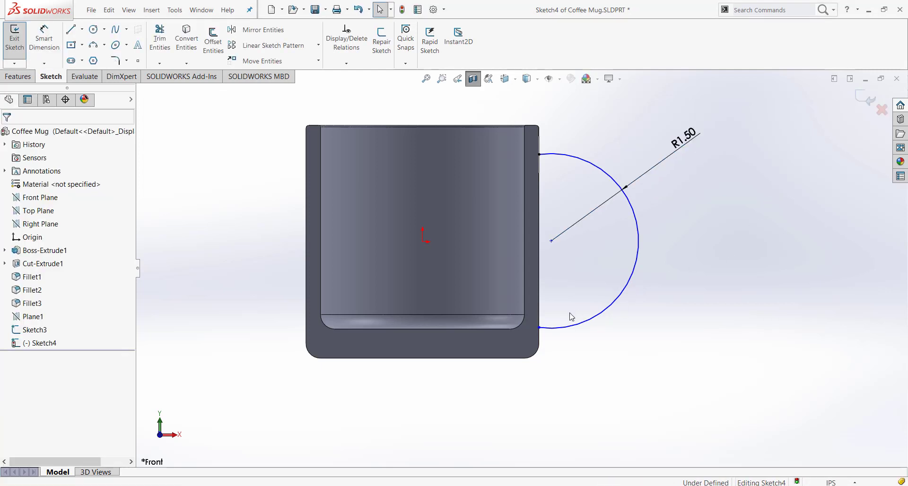
Dimension the vertical distance between the arc's two endpoints as 3 in
{"action": "left_click", "coordinate": [539, 327]}
{"action": "left_click", "coordinate": [29, 42]}
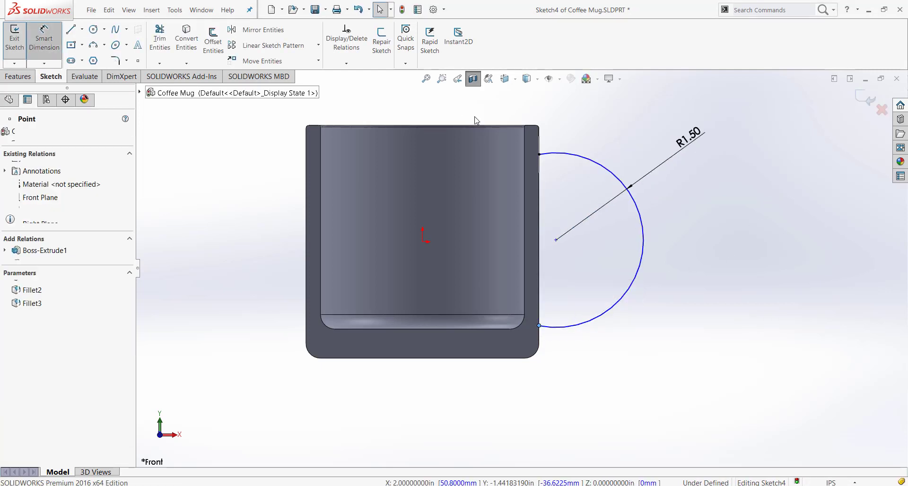
{"action": "left_click", "coordinate": [539, 155]}
{"action": "left_click", "coordinate": [539, 325]}
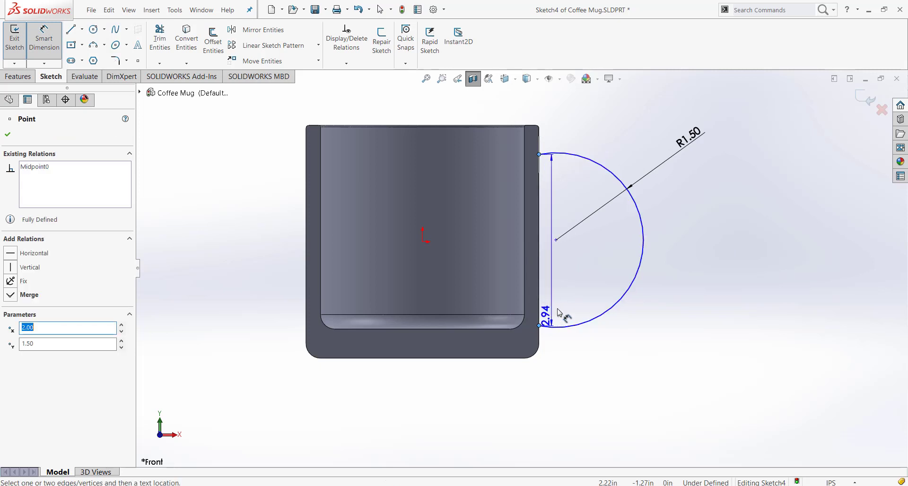
{"action": "left_click", "coordinate": [458, 253]}
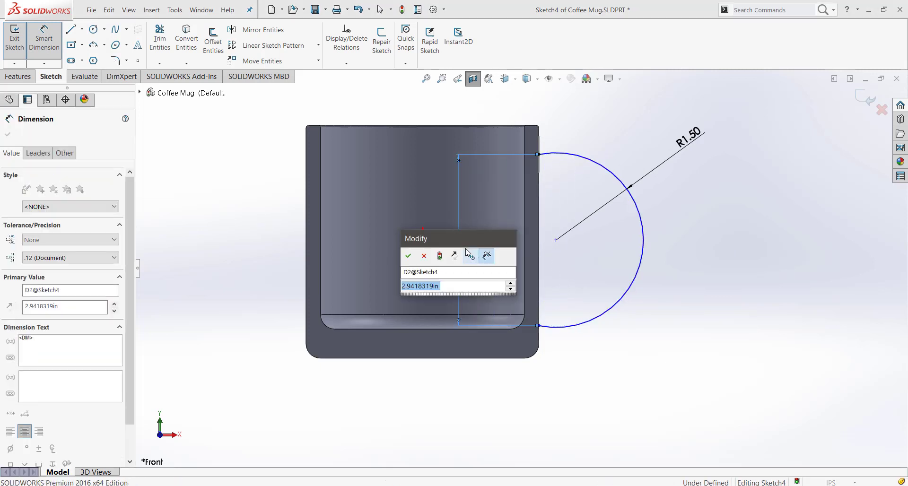
{"action": "type", "text": "2.75"}
{"action": "key", "text": "Return"}
{"action": "type", "text": "3"}
{"action": "key", "text": "Return"}
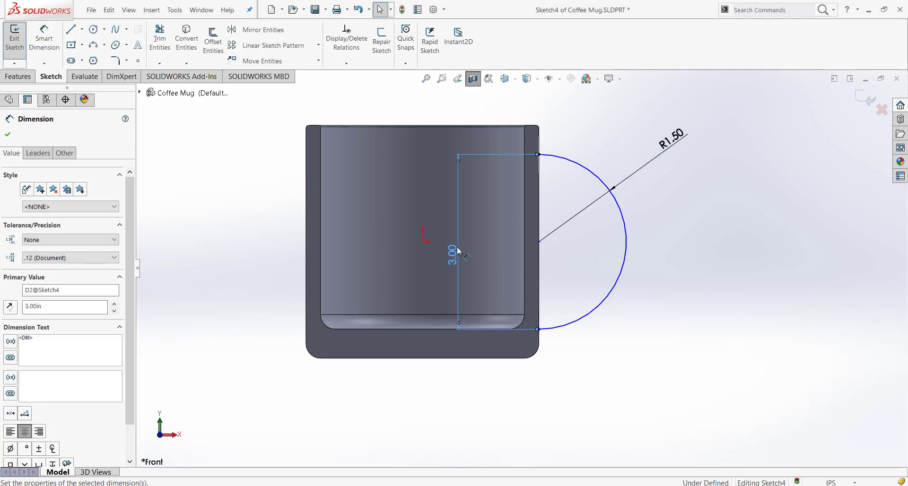
{"action": "left_click", "coordinate": [791, 268]}
Pull the arc's lower endpoint away from the mug's wall to test how the sketch can still move
{"action": "scroll", "coordinate": [693, 271], "scroll_direction": "up", "scroll_amount": 1}
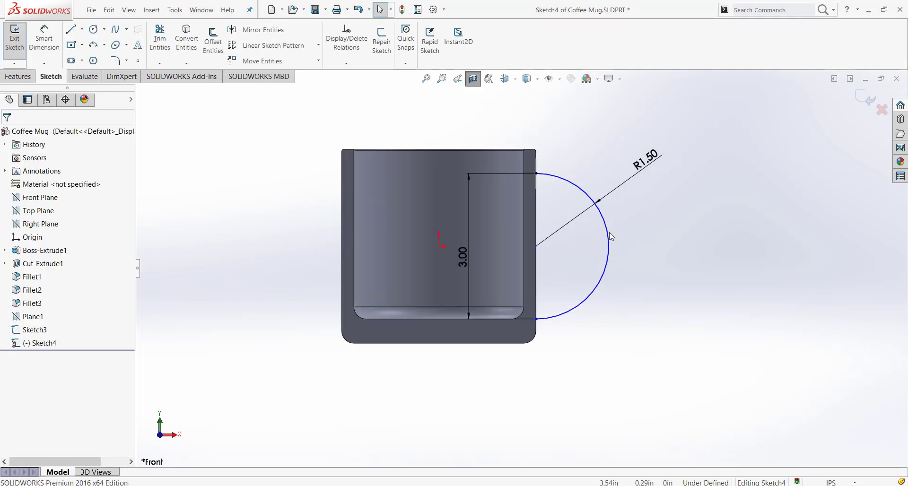
{"action": "middle_click_drag", "start_coordinate": [654, 243], "coordinate": [562, 319]}
{"action": "left_click_drag", "start_coordinate": [522, 327], "coordinate": [591, 304]}
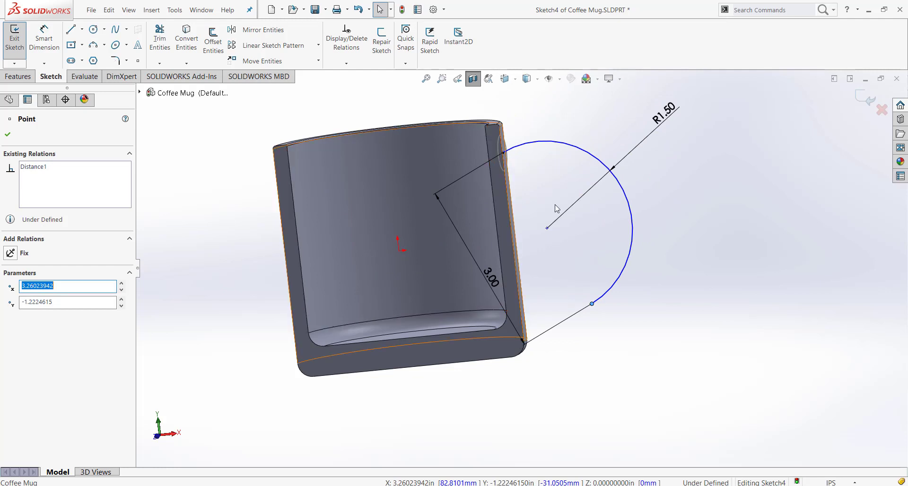
{"action": "left_click", "coordinate": [458, 78]}
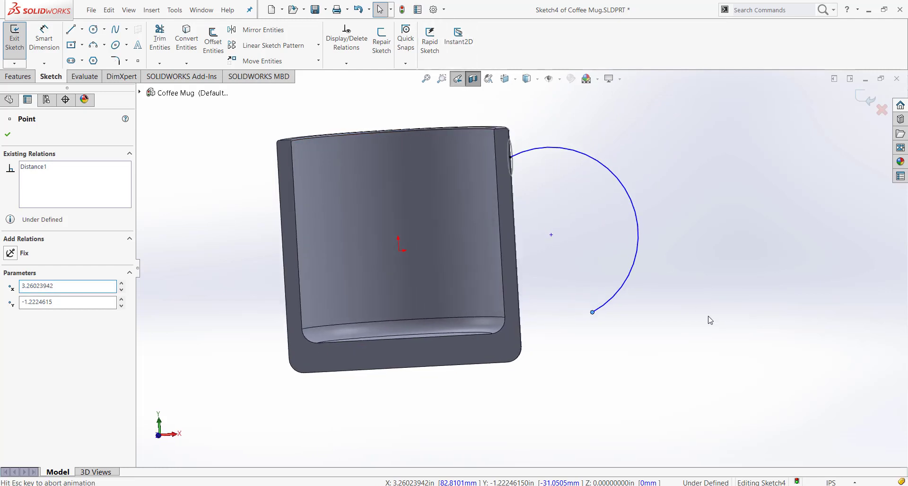
Add a Vertical relation between the arc's upper and lower endpoints
{"action": "left_click", "coordinate": [517, 164]}
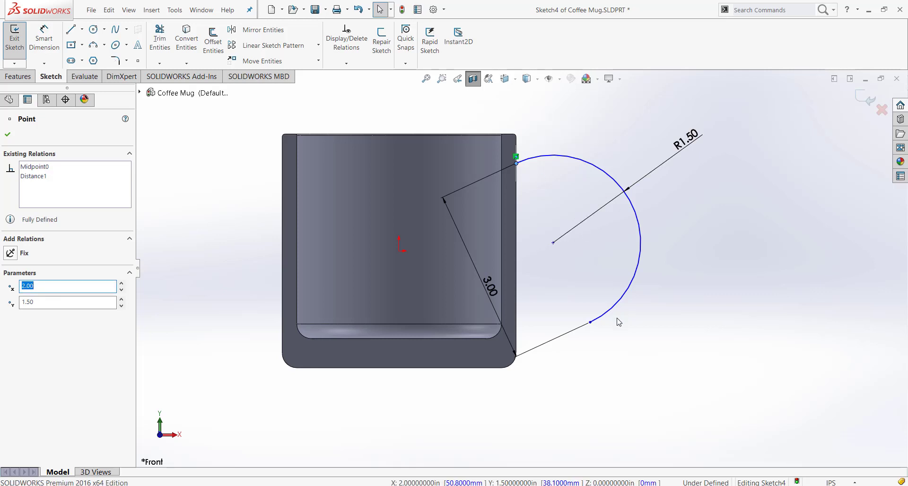
{"action": "left_click", "coordinate": [590, 322], "text": "ctrl"}
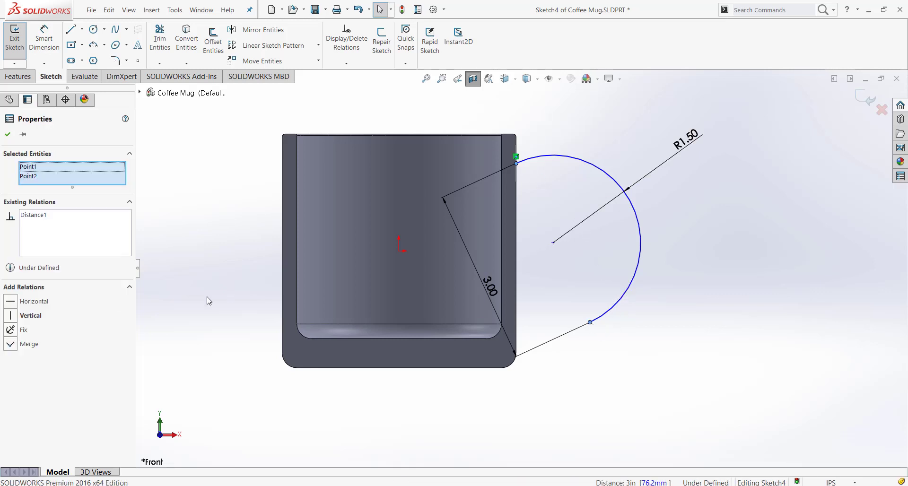
{"action": "left_click", "coordinate": [11, 315]}
{"action": "left_click", "coordinate": [654, 394]}
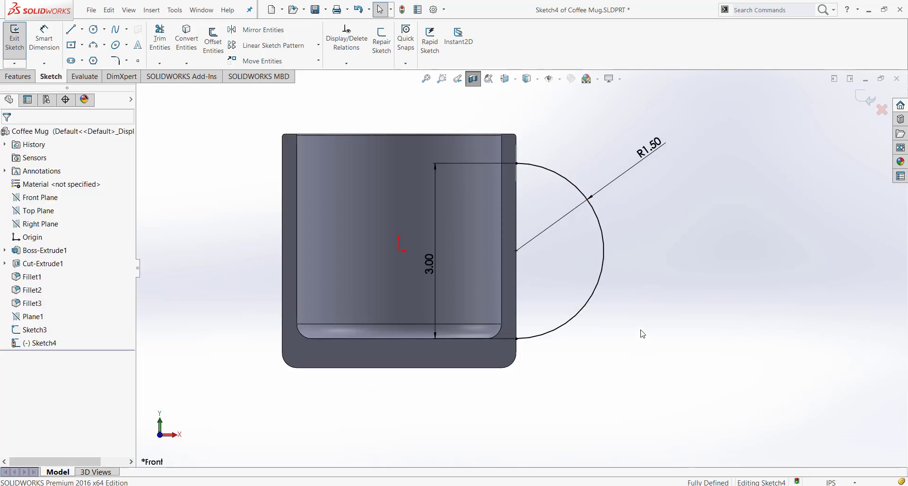
Finish the arc sketch and turn off the section view of the mug
{"action": "left_click", "coordinate": [867, 107]}
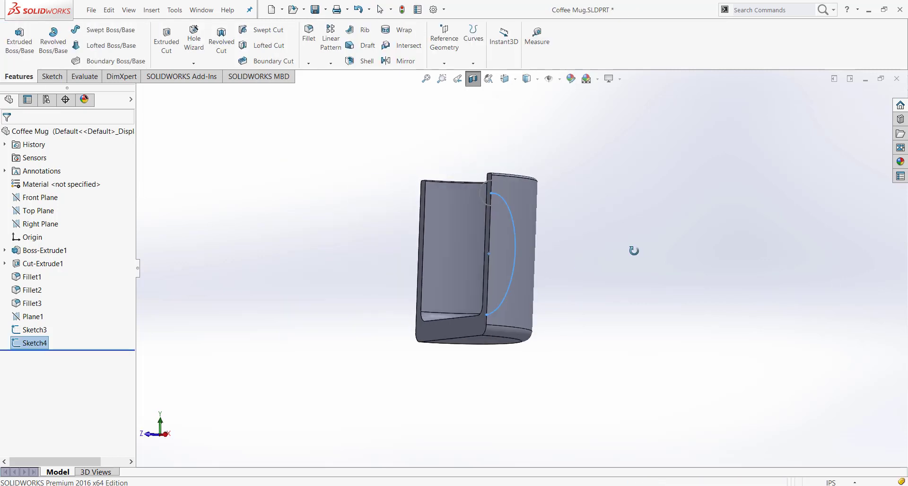
{"action": "left_click", "coordinate": [472, 81]}
{"action": "middle_click_drag", "start_coordinate": [604, 323], "coordinate": [612, 320]}
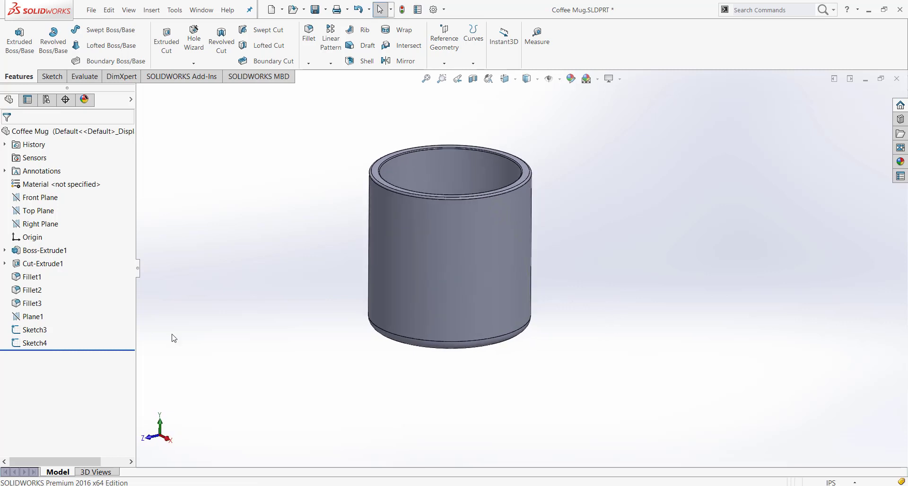
Set up a swept boss with the circle Sketch3 as profile and the arc Sketch4 as path
{"action": "left_click", "coordinate": [48, 330]}
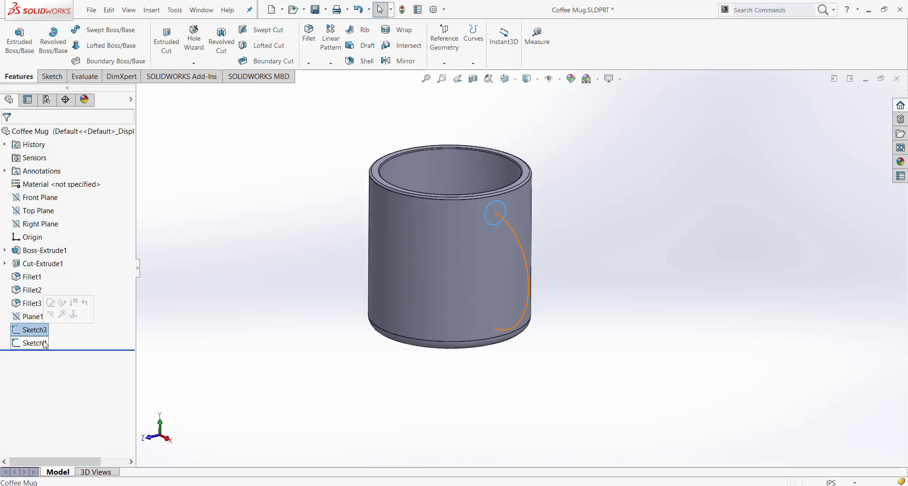
{"action": "left_click", "coordinate": [45, 344], "text": "ctrl"}
{"action": "mouse_move", "coordinate": [260, 331]}
{"action": "middle_mouse_down"}
{"action": "mouse_move", "coordinate": [170, 304]}
{"action": "mouse_move", "coordinate": [134, 336]}
{"action": "mouse_move", "coordinate": [243, 262]}
{"action": "mouse_move", "coordinate": [284, 340]}
{"action": "mouse_move", "coordinate": [278, 335]}
{"action": "middle_mouse_up"}
{"action": "left_click", "coordinate": [652, 254]}
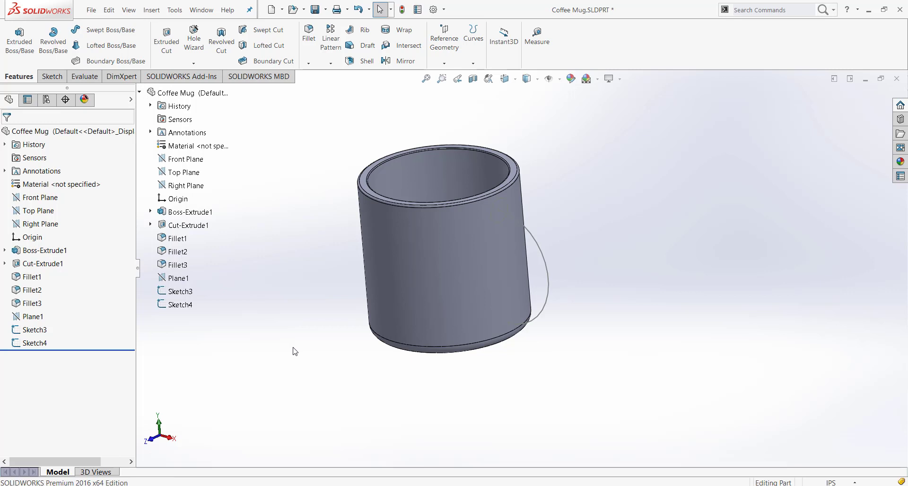
{"action": "left_click", "coordinate": [97, 32]}
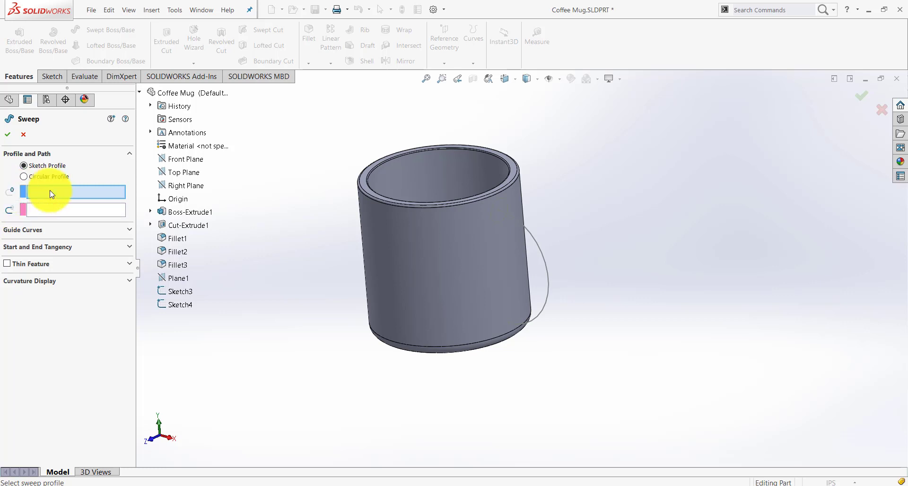
{"action": "left_click", "coordinate": [187, 300]}
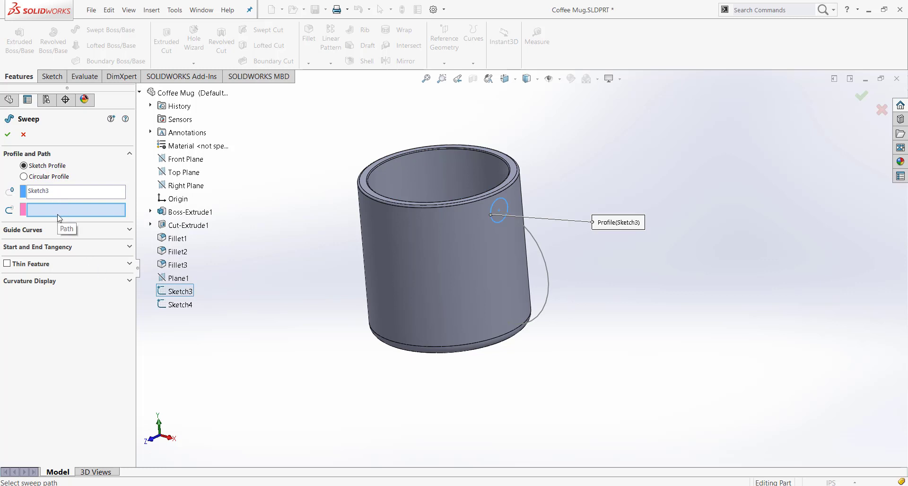
{"action": "left_click", "coordinate": [180, 306]}
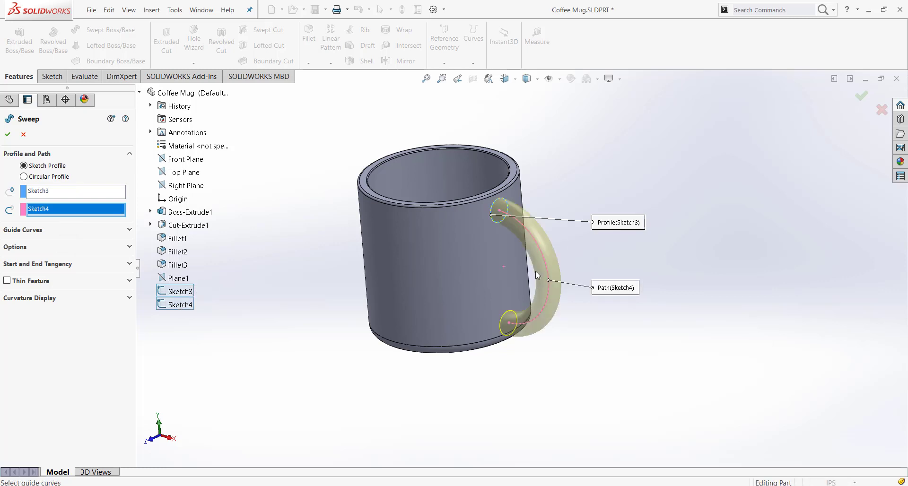
Examine in the sweep preview how the handle's lower end meets the mug's wall near the bottom fillet
{"action": "scroll", "coordinate": [537, 277], "scroll_direction": "down", "scroll_amount": 2}
{"action": "middle_click_drag", "start_coordinate": [668, 211], "coordinate": [624, 198]}
{"action": "scroll", "coordinate": [509, 327], "scroll_direction": "down", "scroll_amount": 3}
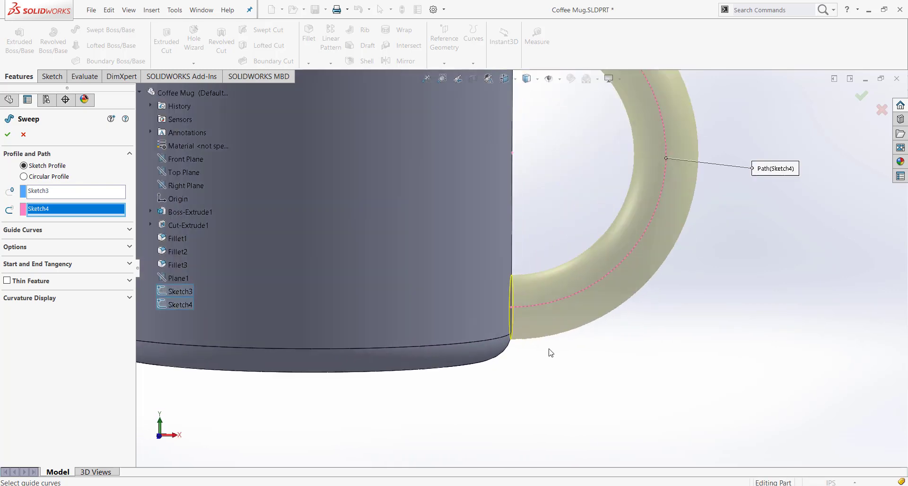
{"action": "middle_click_drag", "start_coordinate": [547, 354], "coordinate": [526, 349]}
{"action": "scroll", "coordinate": [512, 321], "scroll_direction": "down", "scroll_amount": 3}
{"action": "scroll", "coordinate": [480, 312], "scroll_direction": "down", "scroll_amount": 3}
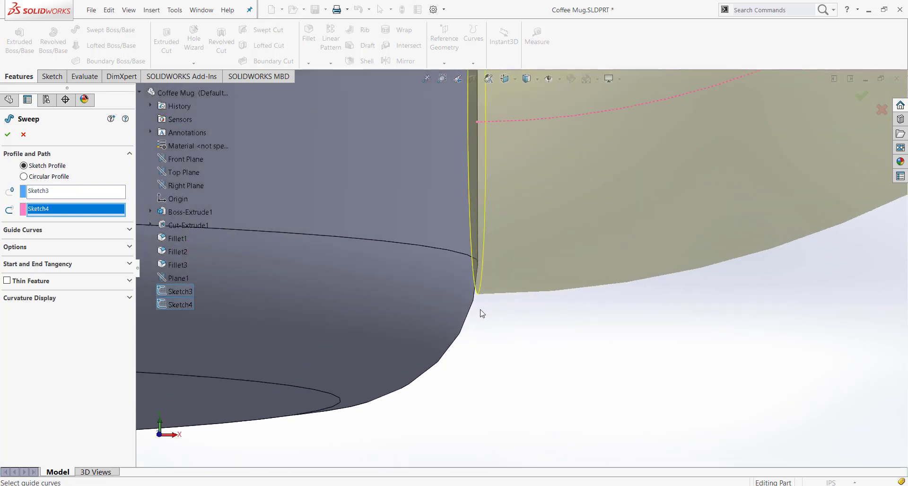
{"action": "scroll", "coordinate": [505, 290], "scroll_direction": "down", "scroll_amount": 2}
{"action": "scroll", "coordinate": [502, 285], "scroll_direction": "down", "scroll_amount": 3}
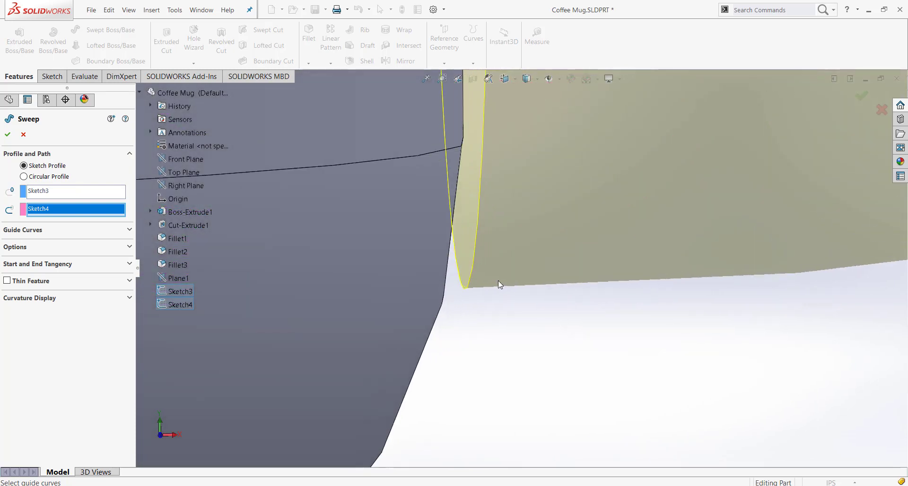
{"action": "middle_click_drag", "start_coordinate": [498, 280], "coordinate": [488, 290]}
{"action": "scroll", "coordinate": [496, 288], "scroll_direction": "up", "scroll_amount": 10}
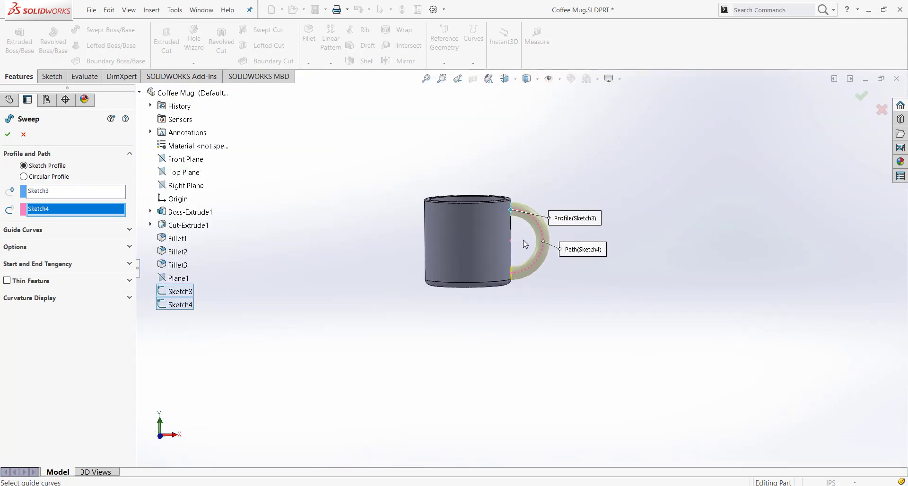
{"action": "scroll", "coordinate": [482, 265], "scroll_direction": "down", "scroll_amount": 3}
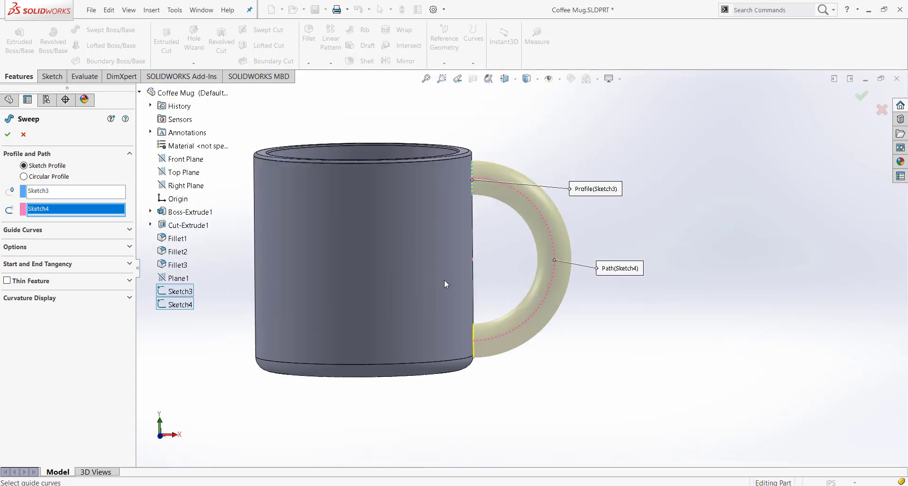
Accept the sweep of the circle along the arc to create the mug's handle
{"action": "left_click", "coordinate": [7, 135]}
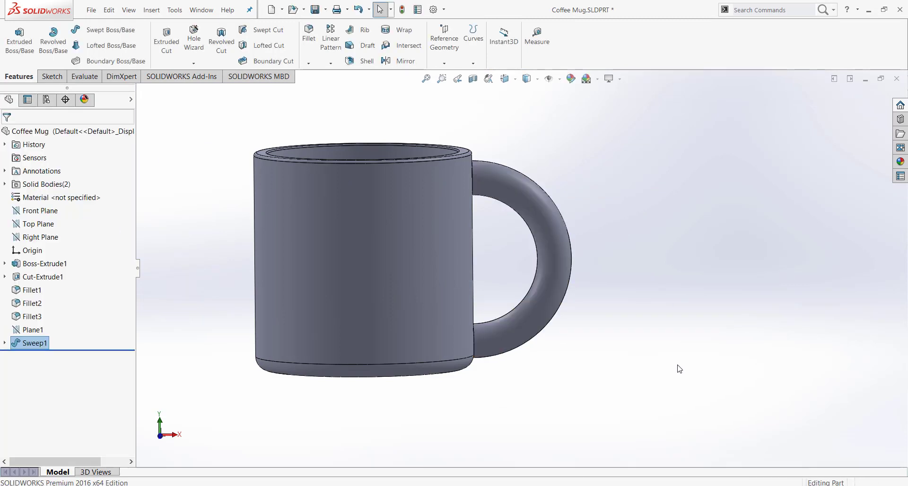
{"action": "scroll", "coordinate": [609, 323], "scroll_direction": "up", "scroll_amount": 3}
{"action": "middle_click_drag", "start_coordinate": [610, 323], "coordinate": [571, 411]}
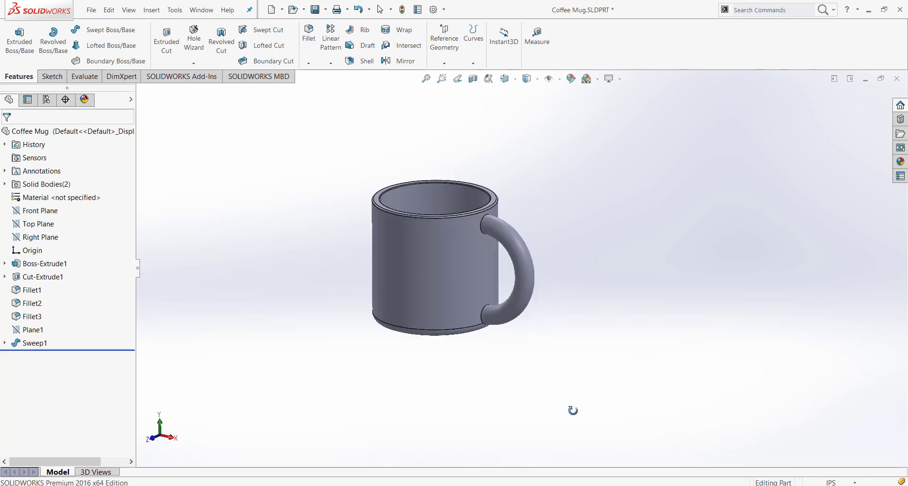
Examine from directly above how the handle's flat upper end meets the mug's curved wall
{"action": "scroll", "coordinate": [506, 238], "scroll_direction": "down", "scroll_amount": 3}
{"action": "key", "text": "space"}
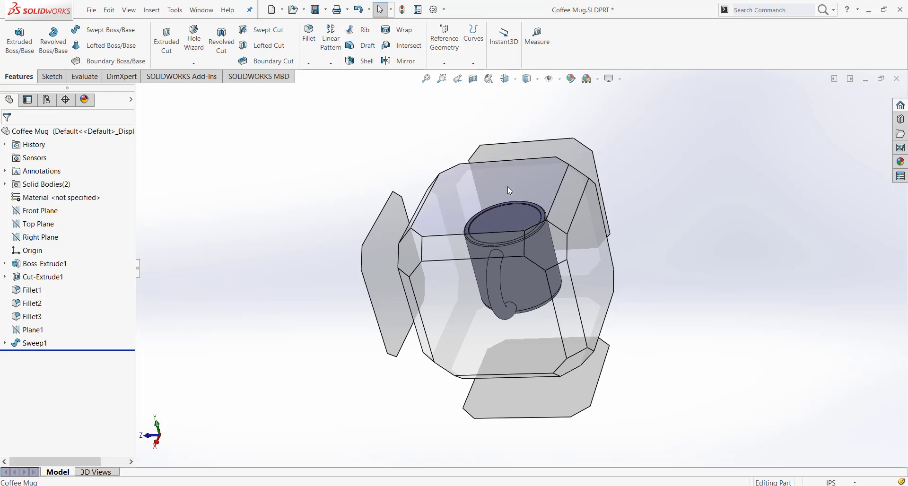
{"action": "left_click", "coordinate": [516, 209]}
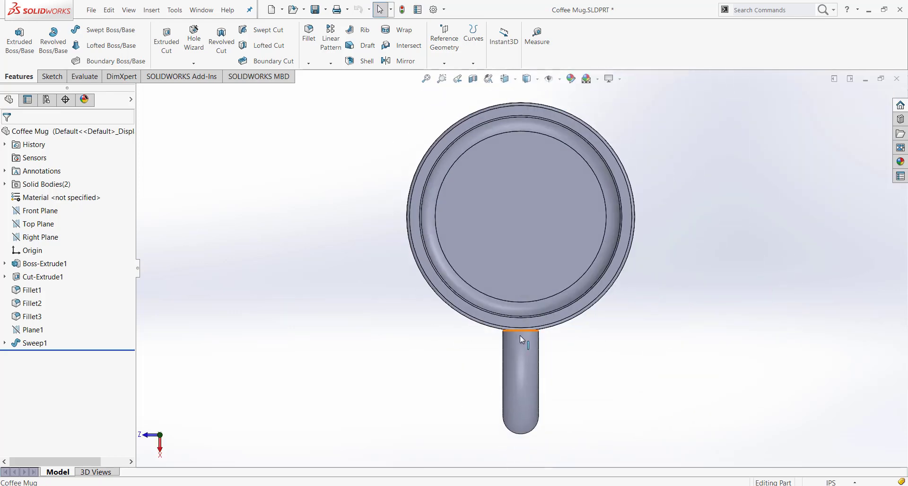
{"action": "scroll", "coordinate": [520, 335], "scroll_direction": "down", "scroll_amount": 5}
{"action": "scroll", "coordinate": [555, 293], "scroll_direction": "down", "scroll_amount": 4}
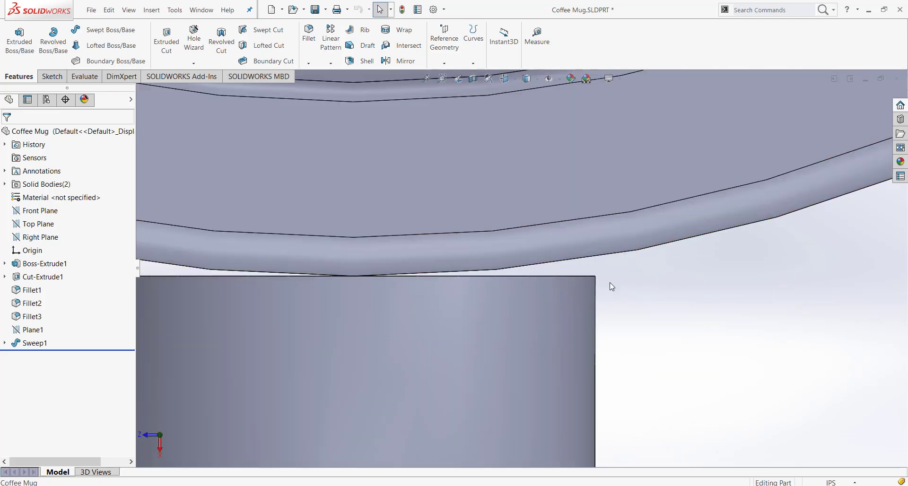
{"action": "scroll", "coordinate": [609, 314], "scroll_direction": "up", "scroll_amount": 8}
{"action": "middle_click_drag", "start_coordinate": [563, 377], "coordinate": [583, 281]}
{"action": "scroll", "coordinate": [584, 256], "scroll_direction": "up", "scroll_amount": 2}
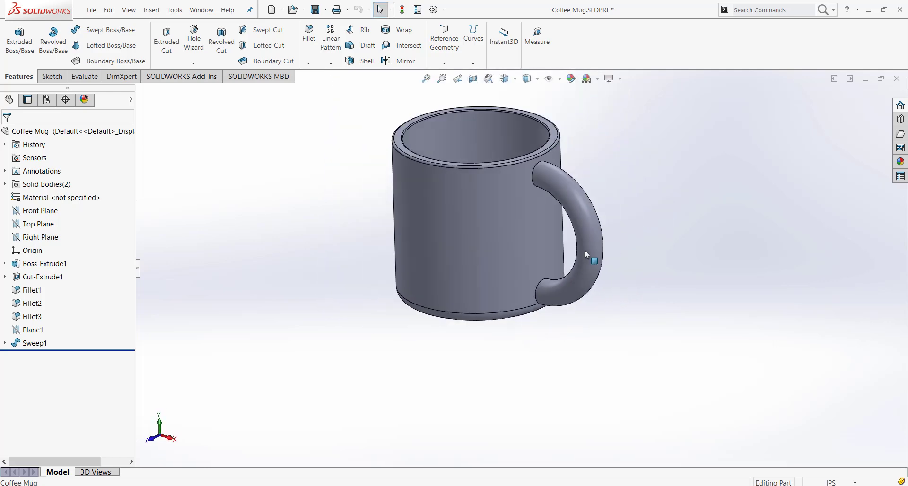
Examine from the side how the handle's lower end meets the mug's wall and bottom fillet
{"action": "scroll", "coordinate": [562, 198], "scroll_direction": "down", "scroll_amount": 3}
{"action": "middle_click_drag", "start_coordinate": [519, 178], "coordinate": [581, 361]}
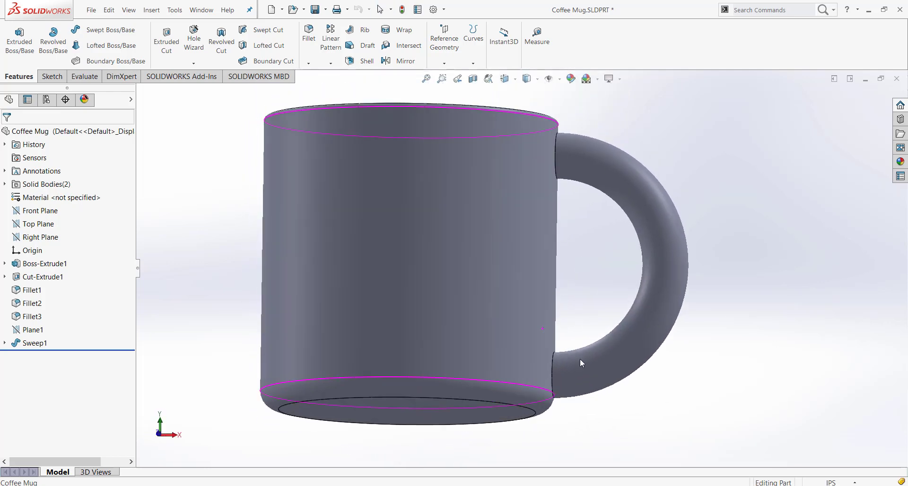
{"action": "scroll", "coordinate": [557, 390], "scroll_direction": "down", "scroll_amount": 5}
{"action": "scroll", "coordinate": [513, 338], "scroll_direction": "down", "scroll_amount": 2}
{"action": "middle_click_drag", "start_coordinate": [513, 338], "coordinate": [511, 311]}
{"action": "scroll", "coordinate": [547, 345], "scroll_direction": "up", "scroll_amount": 8}
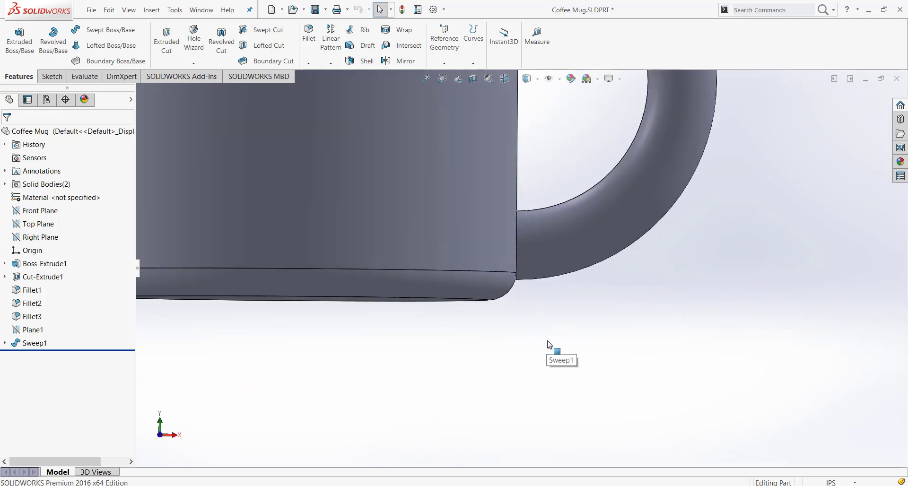
{"action": "scroll", "coordinate": [553, 209], "scroll_direction": "down", "scroll_amount": 2}
{"action": "scroll", "coordinate": [551, 208], "scroll_direction": "up", "scroll_amount": 3}
{"action": "scroll", "coordinate": [544, 207], "scroll_direction": "down", "scroll_amount": 4}
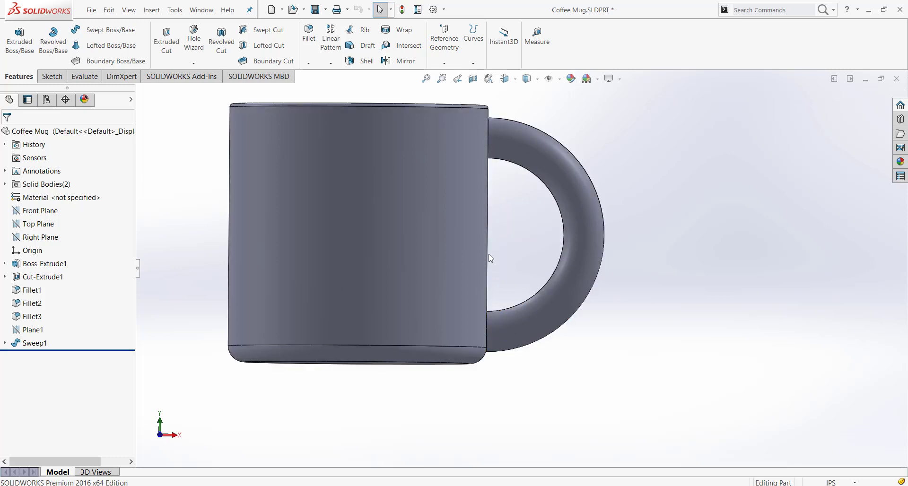
{"action": "scroll", "coordinate": [509, 346], "scroll_direction": "down", "scroll_amount": 2}
{"action": "scroll", "coordinate": [511, 349], "scroll_direction": "up", "scroll_amount": 2}
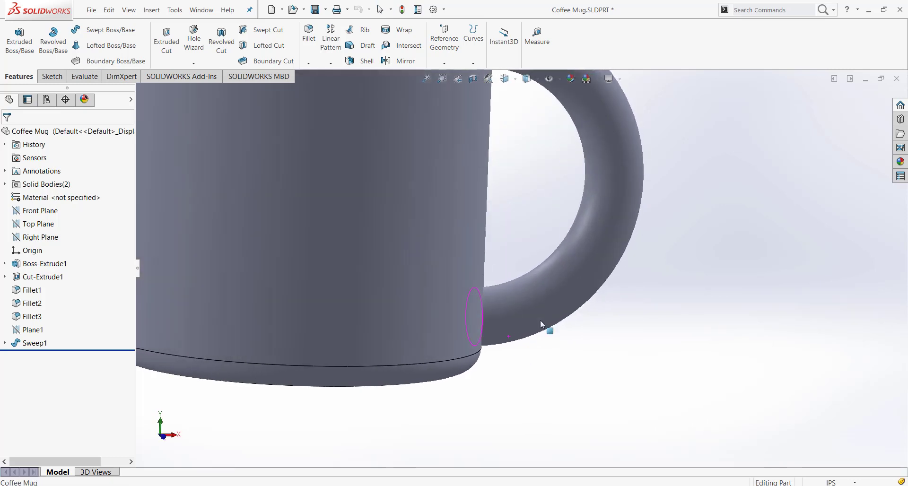
{"action": "left_click", "coordinate": [546, 320]}
{"action": "scroll", "coordinate": [572, 369], "scroll_direction": "up", "scroll_amount": 4}
{"action": "middle_click_drag", "start_coordinate": [510, 287], "coordinate": [521, 324]}
{"action": "left_click", "coordinate": [512, 347]}
{"action": "scroll", "coordinate": [516, 261], "scroll_direction": "down", "scroll_amount": 2}
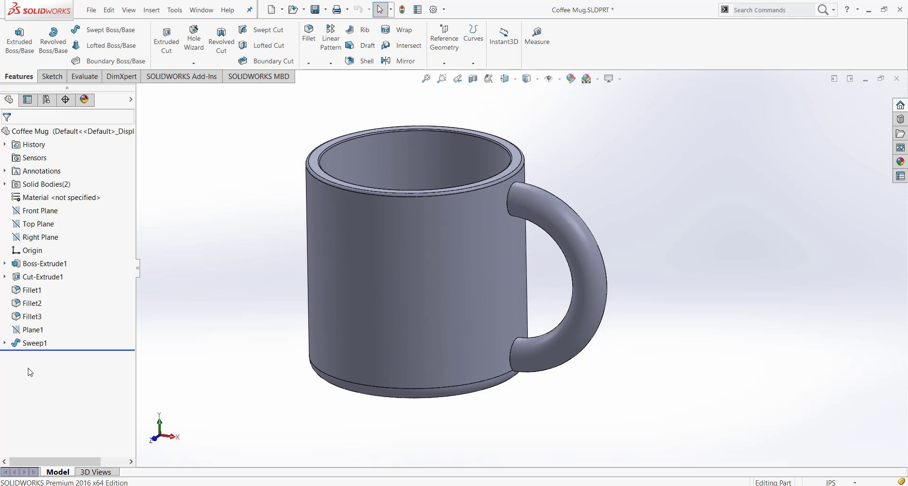
Edit the handle's path sketch Sketch4, set the vertical distance between the arc's endpoints to 2.875 in, and exit the sketch
{"action": "left_click", "coordinate": [5, 343]}
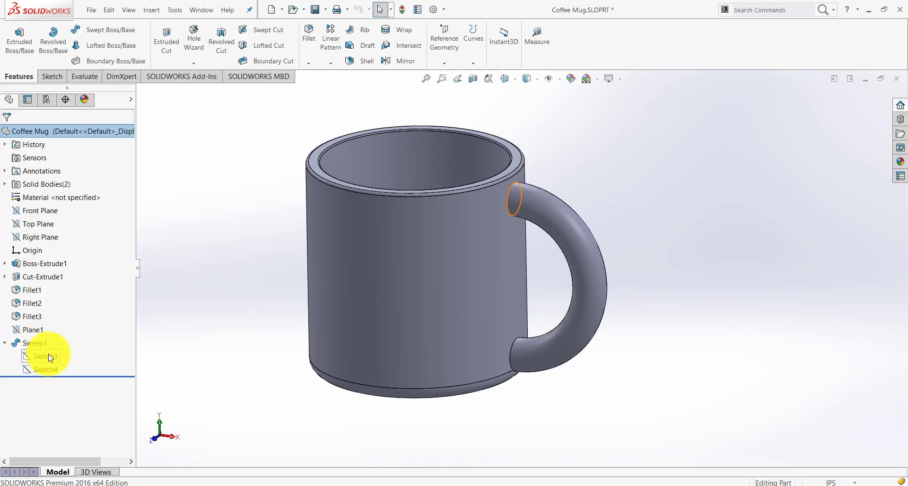
{"action": "right_click", "coordinate": [49, 369]}
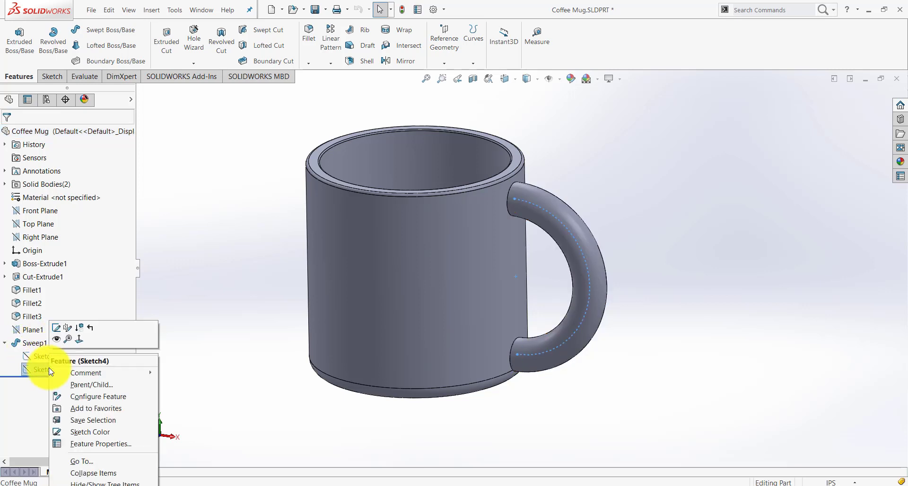
{"action": "left_click", "coordinate": [56, 327]}
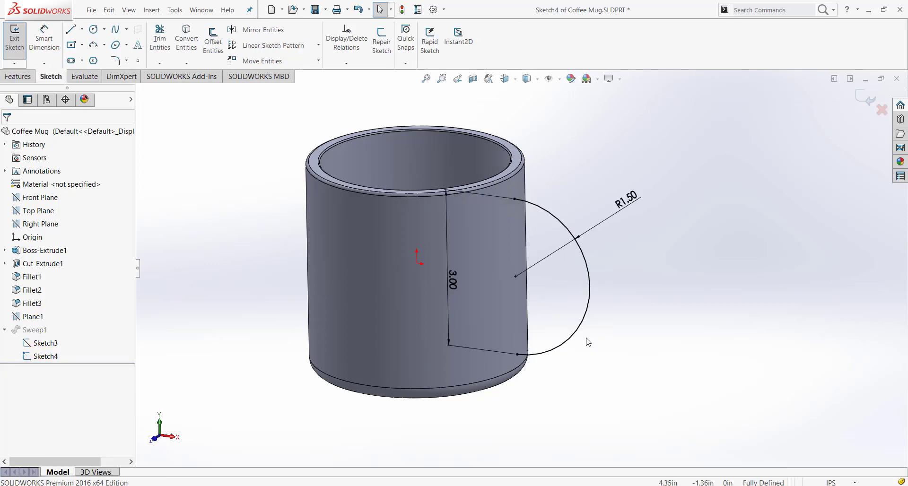
{"action": "double_click", "coordinate": [451, 279]}
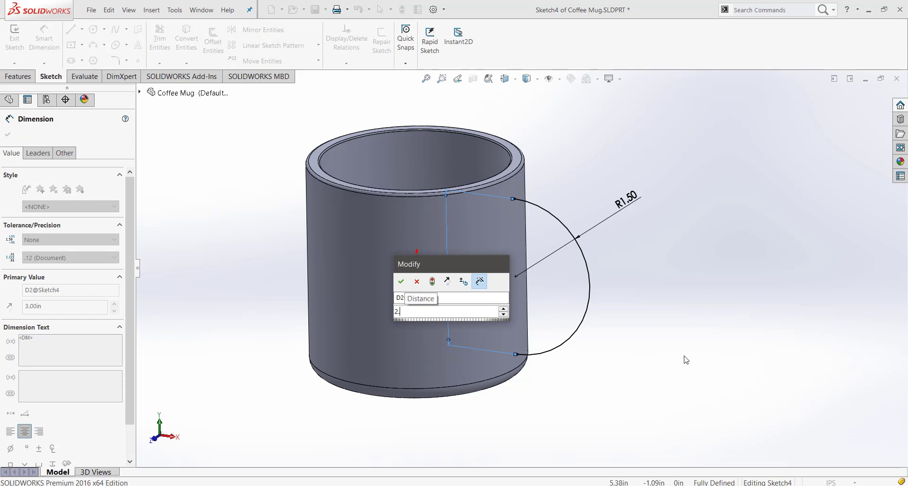
{"action": "type", "text": "2.875"}
{"action": "key", "text": "Return"}
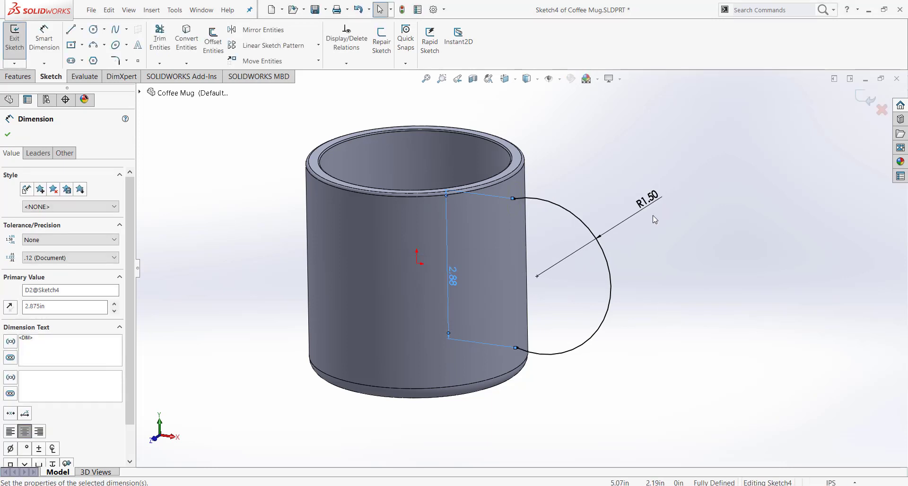
{"action": "left_click", "coordinate": [865, 98]}
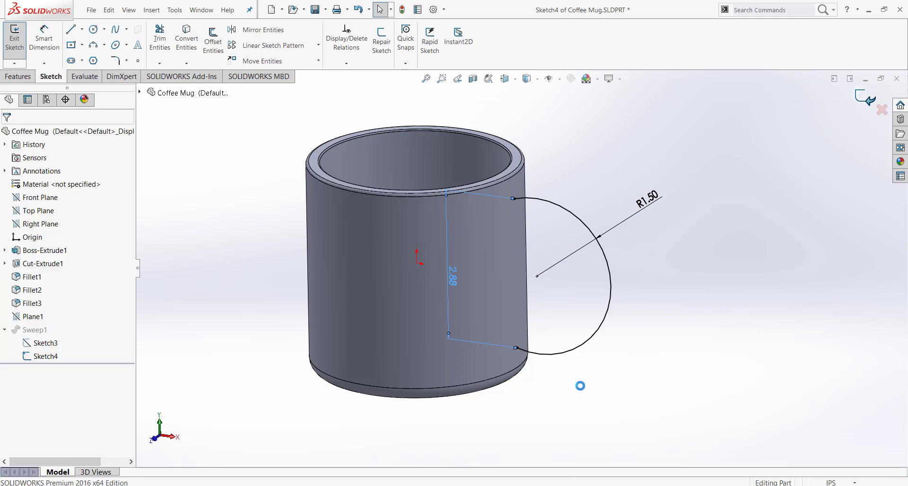
Reopen the handle sweep for editing and show its profile orientation, twist and merge options
{"action": "left_click", "coordinate": [47, 330]}
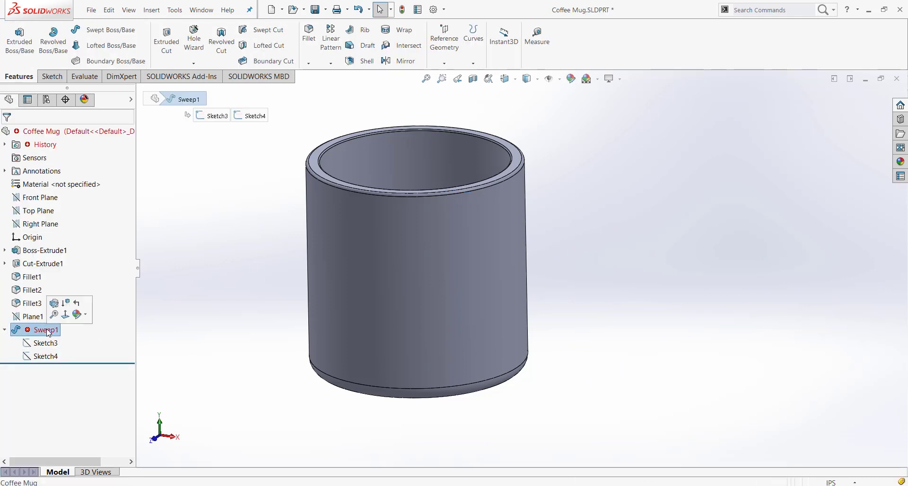
{"action": "left_click", "coordinate": [54, 304]}
{"action": "middle_click_drag", "start_coordinate": [714, 367], "coordinate": [754, 328]}
{"action": "scroll", "coordinate": [535, 339], "scroll_direction": "down", "scroll_amount": 5}
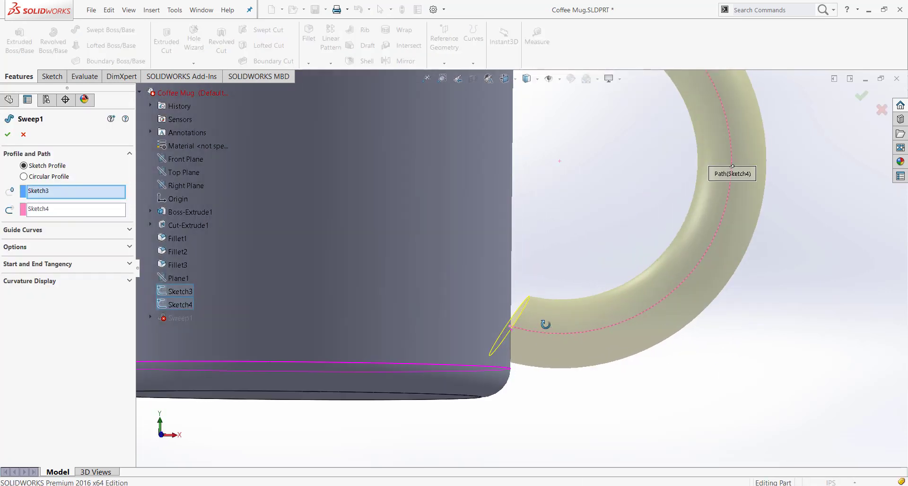
{"action": "scroll", "coordinate": [538, 340], "scroll_direction": "up", "scroll_amount": 4}
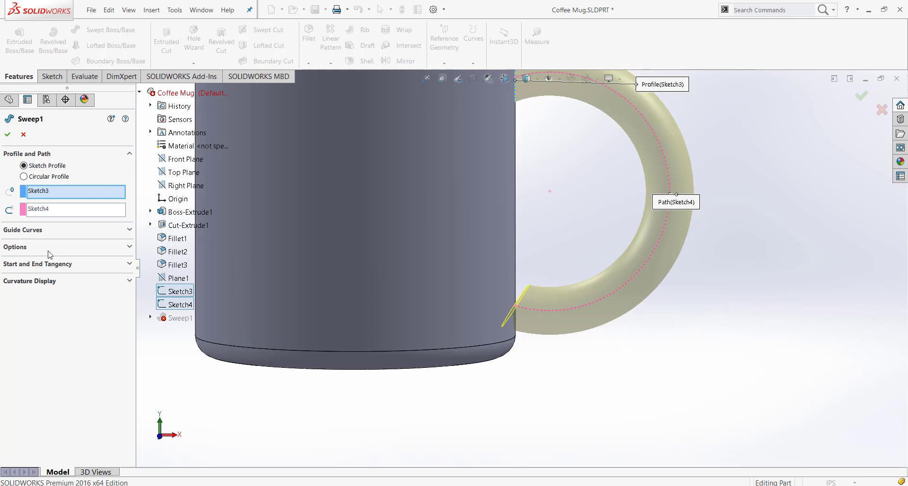
{"action": "left_click", "coordinate": [47, 230]}
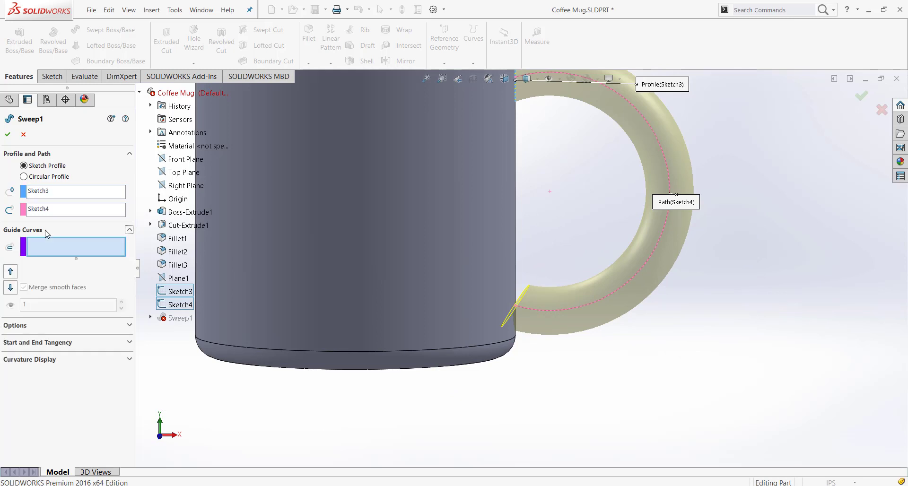
{"action": "left_click", "coordinate": [21, 325]}
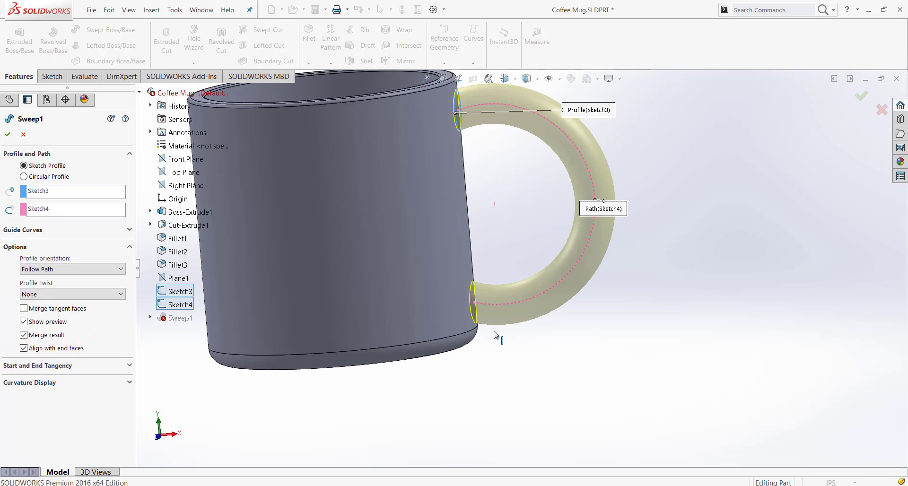
Check both handle ends against the mug's wall in the sweep preview and accept the edited sweep
{"action": "scroll", "coordinate": [492, 306], "scroll_direction": "down", "scroll_amount": 5}
{"action": "middle_click_drag", "start_coordinate": [491, 306], "coordinate": [492, 300]}
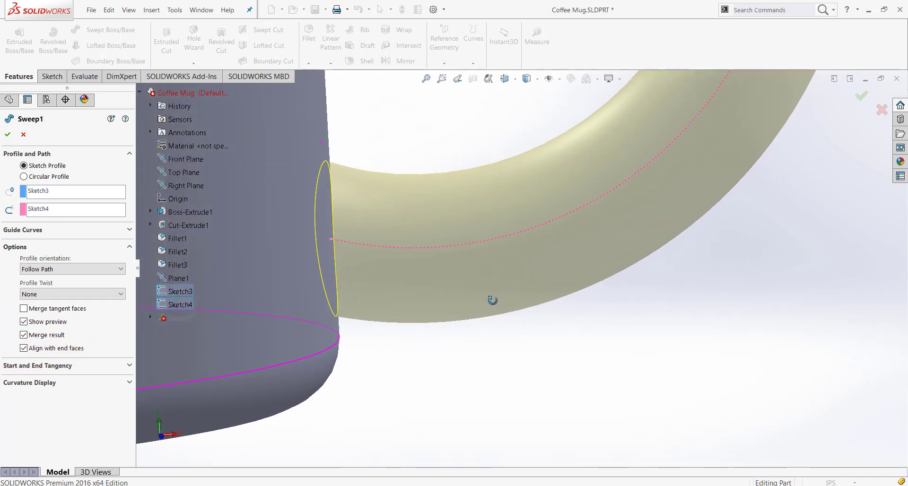
{"action": "scroll", "coordinate": [492, 301], "scroll_direction": "up", "scroll_amount": 8}
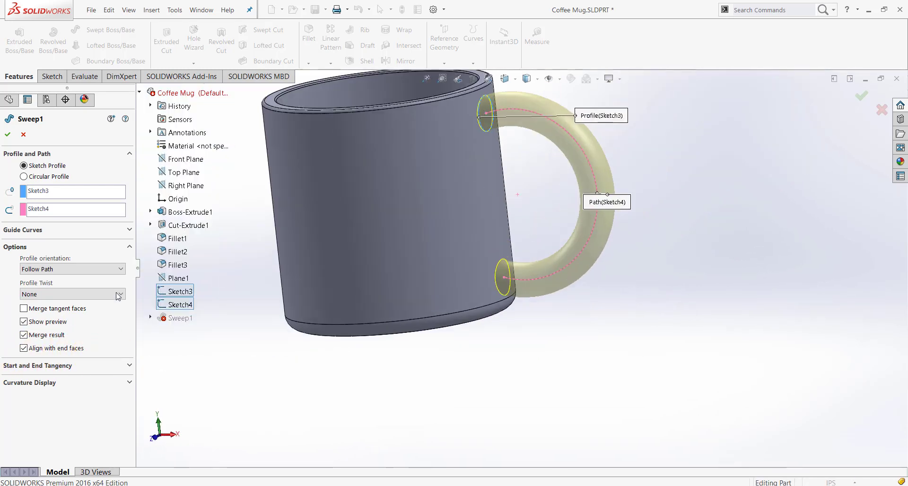
{"action": "scroll", "coordinate": [493, 130], "scroll_direction": "down", "scroll_amount": 8}
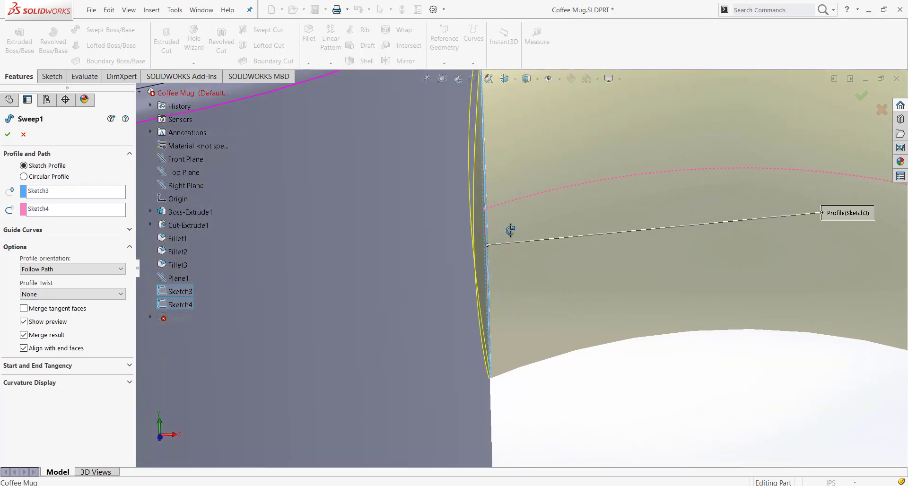
{"action": "scroll", "coordinate": [502, 232], "scroll_direction": "up", "scroll_amount": 6}
{"action": "scroll", "coordinate": [377, 403], "scroll_direction": "up", "scroll_amount": 6}
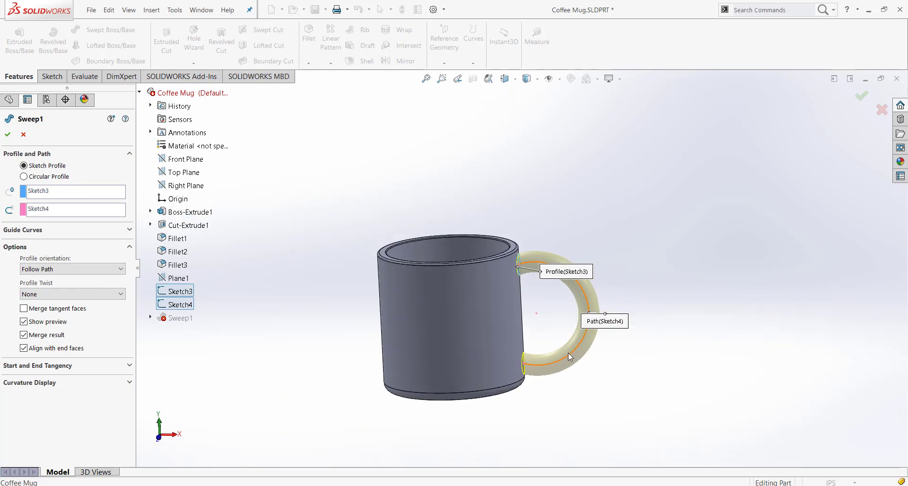
{"action": "scroll", "coordinate": [508, 368], "scroll_direction": "down", "scroll_amount": 1}
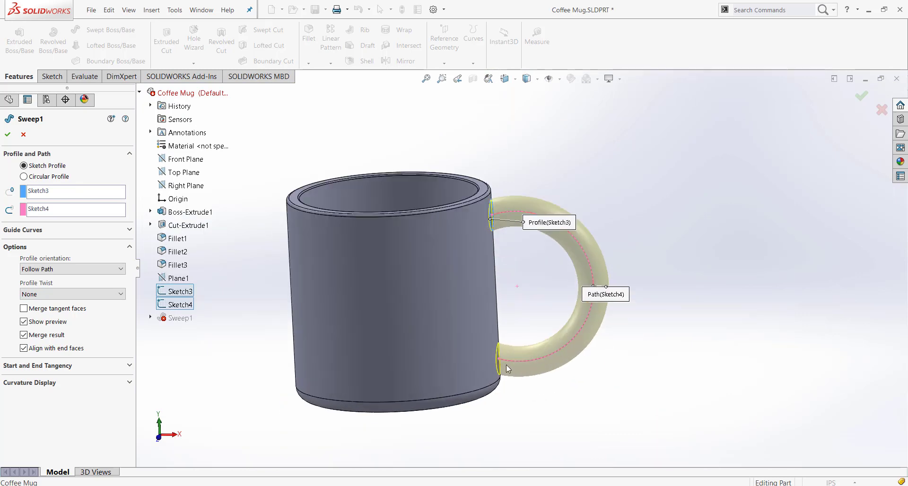
{"action": "left_click", "coordinate": [8, 136]}
Examine the rebuilt handle from above and from the side where its upper end joins the mug's wall
{"action": "scroll", "coordinate": [493, 208], "scroll_direction": "down", "scroll_amount": 7}
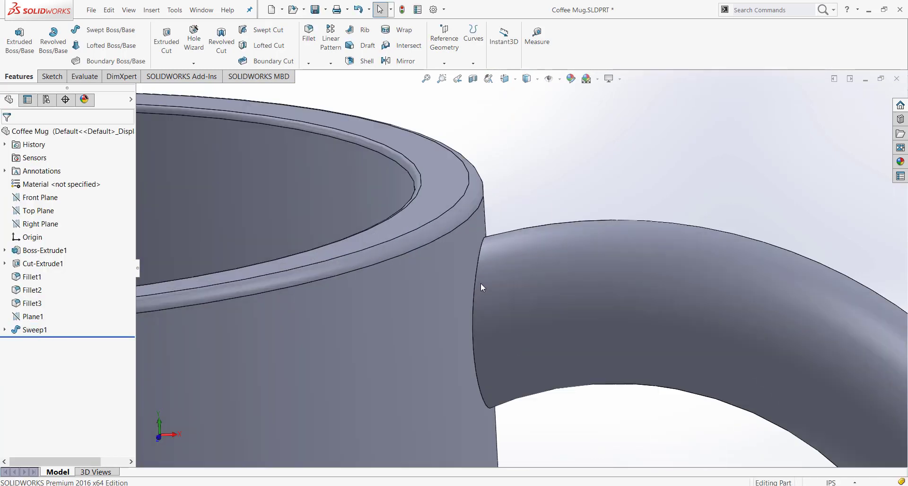
{"action": "middle_click_drag", "start_coordinate": [480, 284], "coordinate": [425, 278]}
{"action": "scroll", "coordinate": [425, 278], "scroll_direction": "up", "scroll_amount": 6}
{"action": "key", "text": "space"}
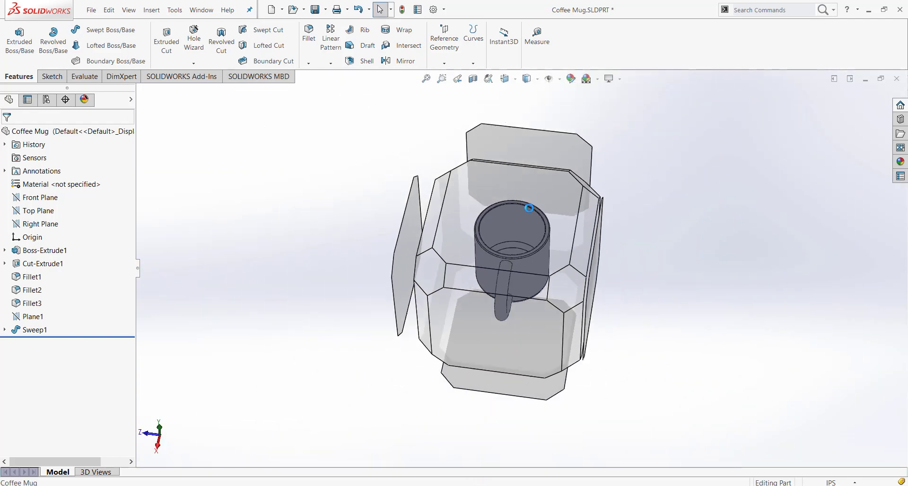
{"action": "left_click", "coordinate": [529, 208]}
{"action": "scroll", "coordinate": [530, 330], "scroll_direction": "down", "scroll_amount": 6}
{"action": "scroll", "coordinate": [538, 253], "scroll_direction": "down", "scroll_amount": 5}
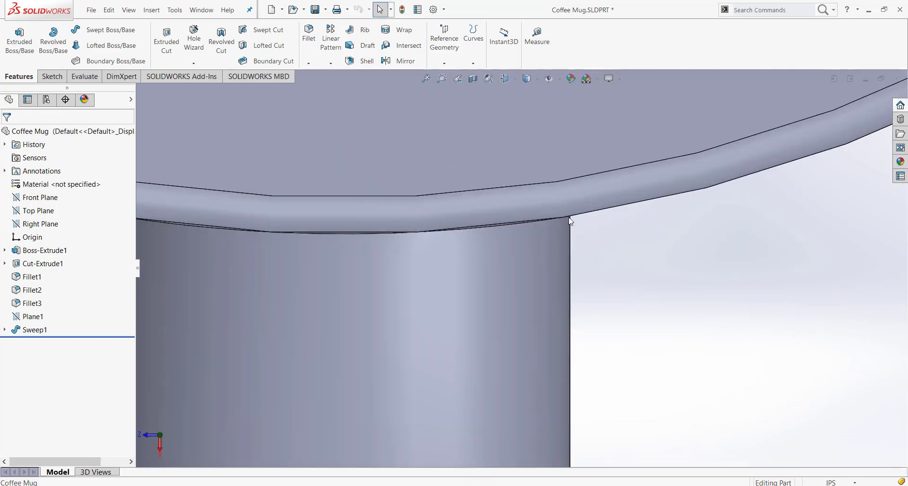
{"action": "middle_click_drag", "start_coordinate": [521, 247], "coordinate": [618, 289]}
{"action": "scroll", "coordinate": [619, 289], "scroll_direction": "up", "scroll_amount": 10}
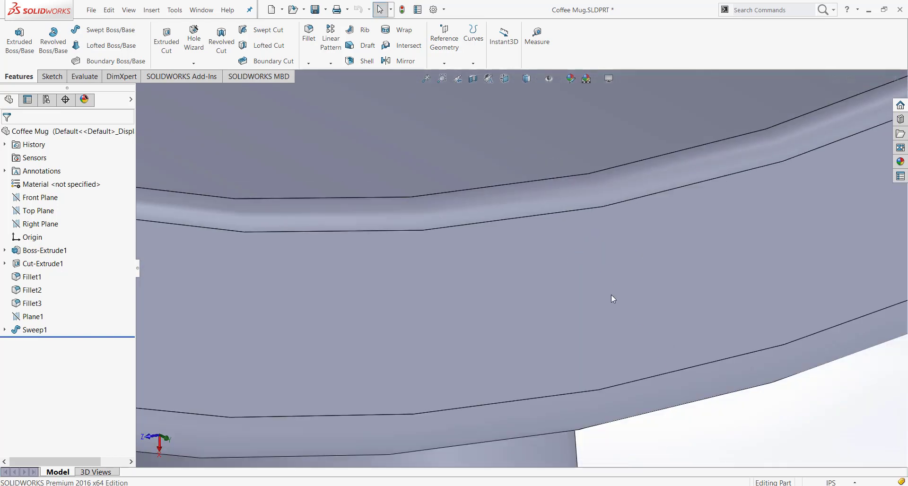
{"action": "middle_click_drag", "start_coordinate": [563, 283], "coordinate": [540, 210]}
{"action": "scroll", "coordinate": [539, 208], "scroll_direction": "down", "scroll_amount": 5}
{"action": "key", "text": "f"}
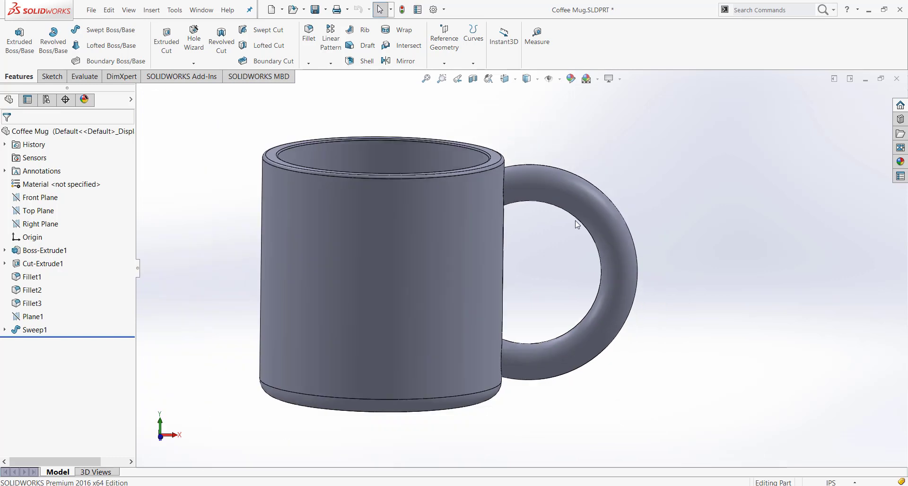
{"action": "left_click", "coordinate": [5, 330]}
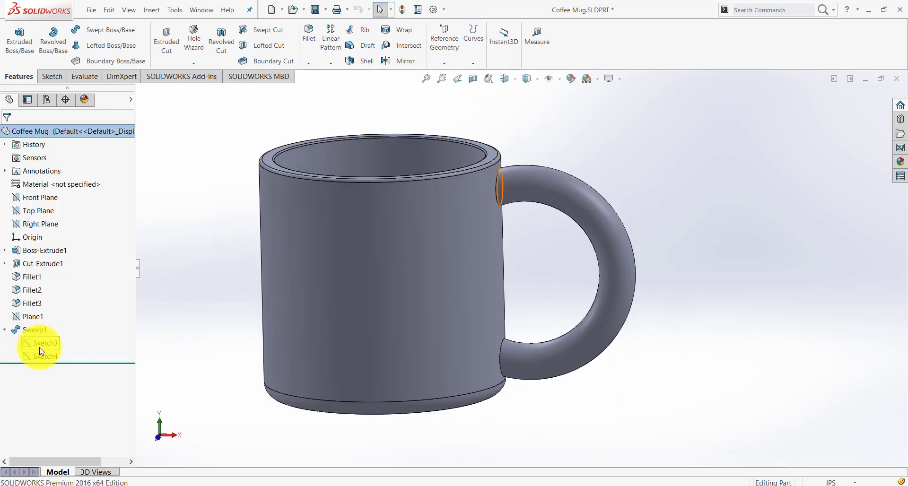
{"action": "left_click", "coordinate": [40, 344]}
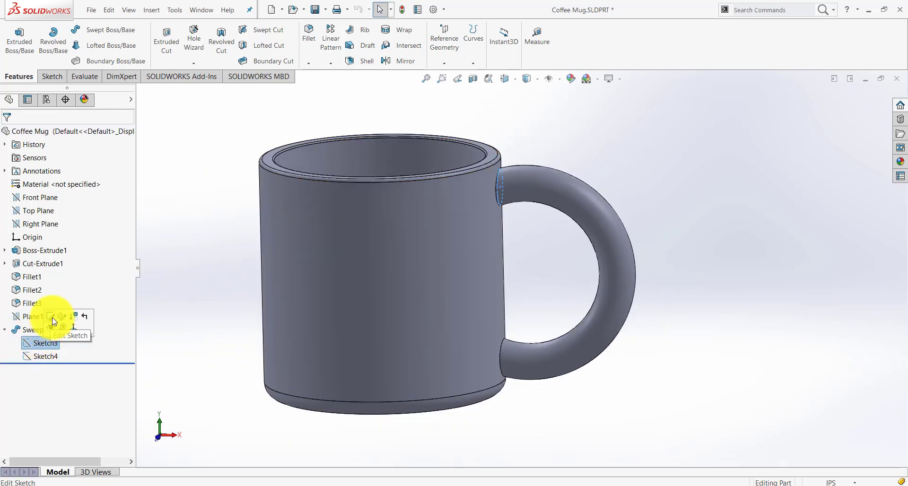
{"action": "left_click", "coordinate": [196, 343]}
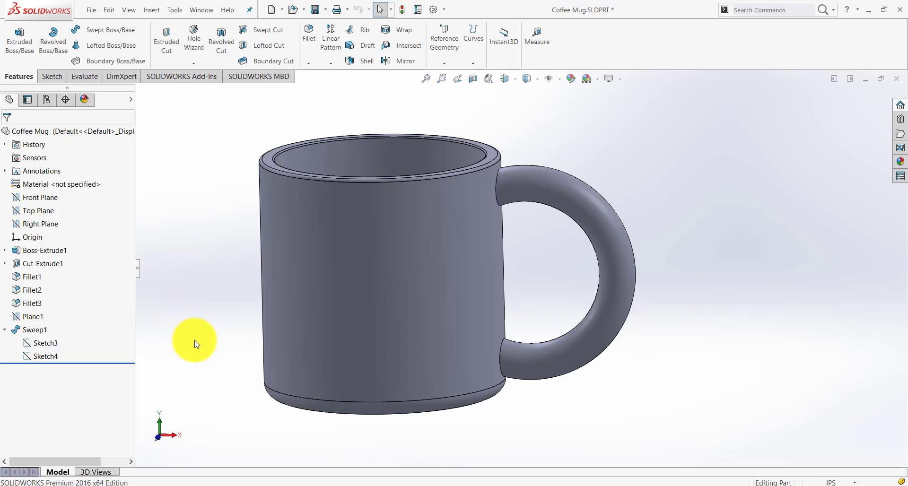
Edit the handle's profile sketch Sketch3, set the circle's diameter to 0.5 in, and exit the sketch
{"action": "right_click", "coordinate": [43, 343]}
{"action": "left_click", "coordinate": [54, 324]}
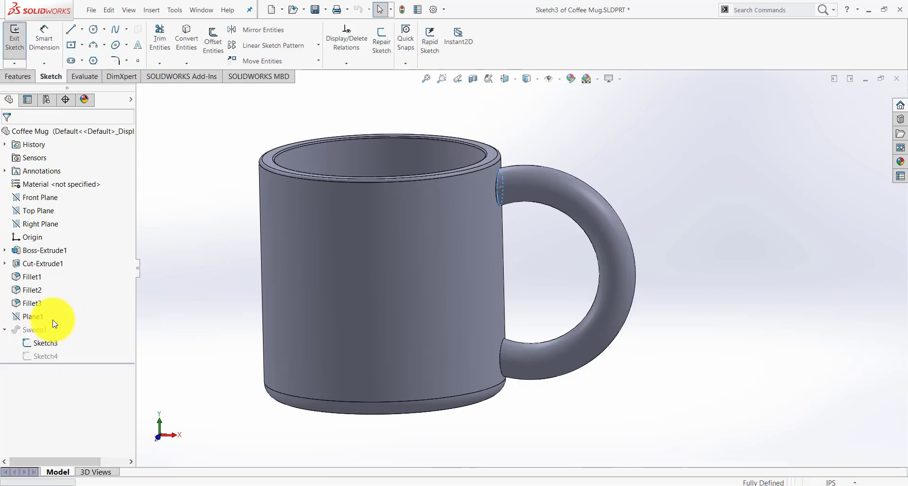
{"action": "middle_click_drag", "start_coordinate": [448, 225], "coordinate": [476, 231]}
{"action": "scroll", "coordinate": [471, 180], "scroll_direction": "down", "scroll_amount": 2}
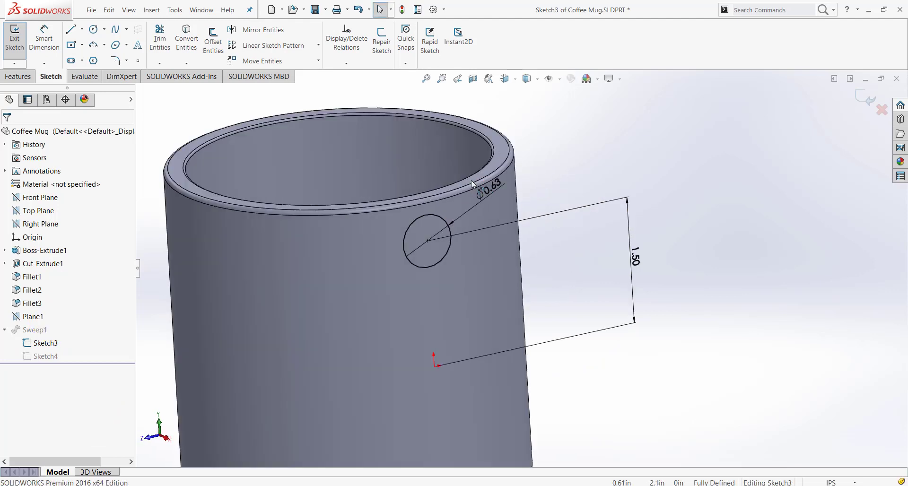
{"action": "double_click", "coordinate": [494, 188]}
{"action": "type", "text": "0.5"}
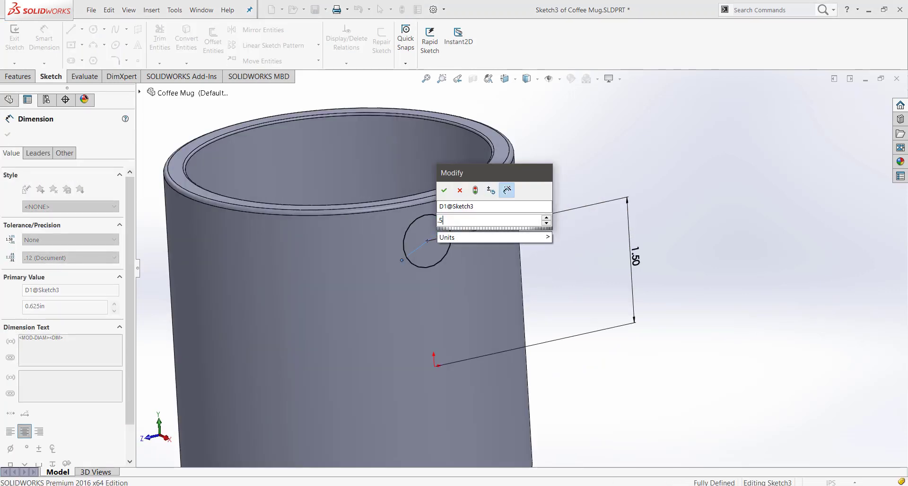
{"action": "key", "text": "Return"}
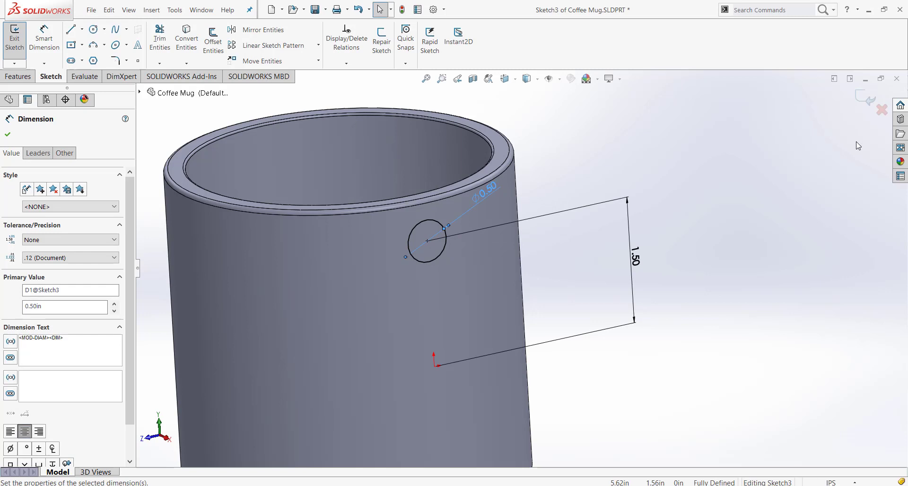
{"action": "left_click", "coordinate": [865, 98]}
Examine the mug and its handle from the front, from below and from an angled view above
{"action": "scroll", "coordinate": [594, 393], "scroll_direction": "up", "scroll_amount": 3}
{"action": "middle_click_drag", "start_coordinate": [594, 393], "coordinate": [614, 374]}
{"action": "scroll", "coordinate": [655, 389], "scroll_direction": "up", "scroll_amount": 1}
{"action": "scroll", "coordinate": [655, 389], "scroll_direction": "up", "scroll_amount": 3}
{"action": "scroll", "coordinate": [537, 288], "scroll_direction": "down", "scroll_amount": 4}
{"action": "middle_click_drag", "start_coordinate": [625, 263], "coordinate": [675, 250]}
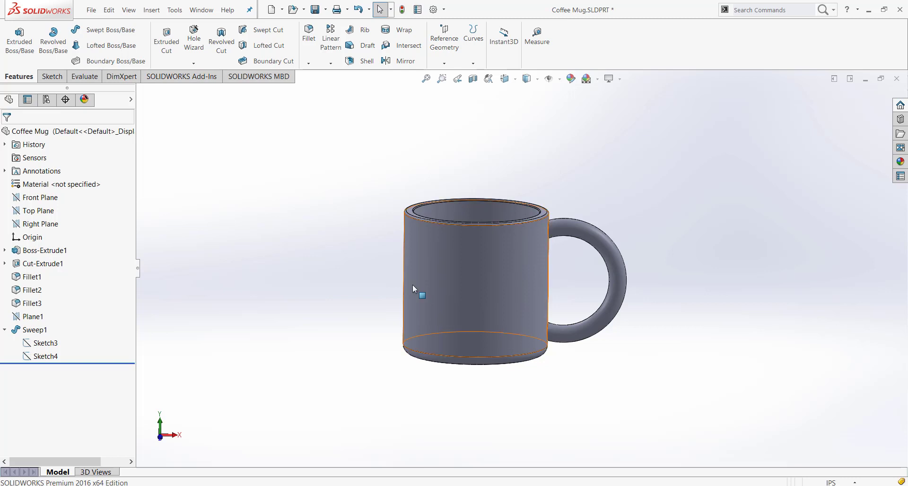
{"action": "scroll", "coordinate": [570, 282], "scroll_direction": "down", "scroll_amount": 2}
{"action": "middle_click_drag", "start_coordinate": [566, 281], "coordinate": [595, 250]}
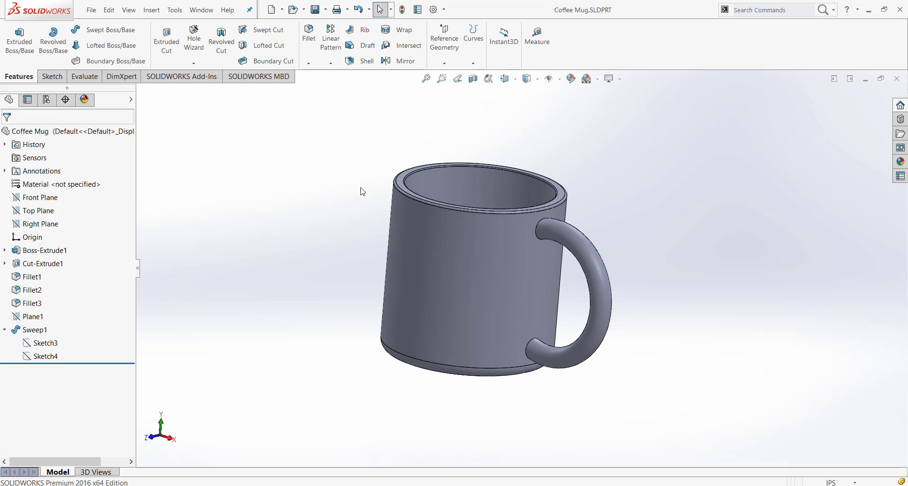
{"action": "middle_click_drag", "start_coordinate": [371, 189], "coordinate": [356, 214]}
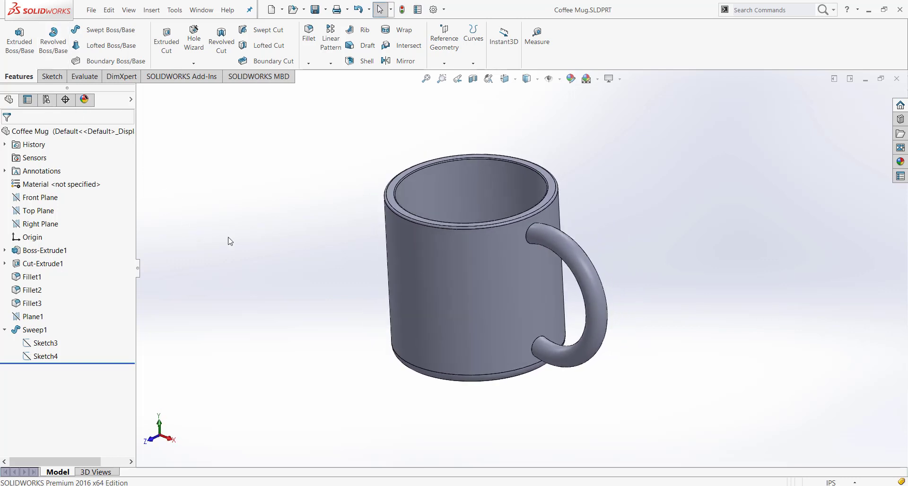
Create a new part document and start a sketch on the Front Plane
{"action": "key", "text": "ctrl+n"}
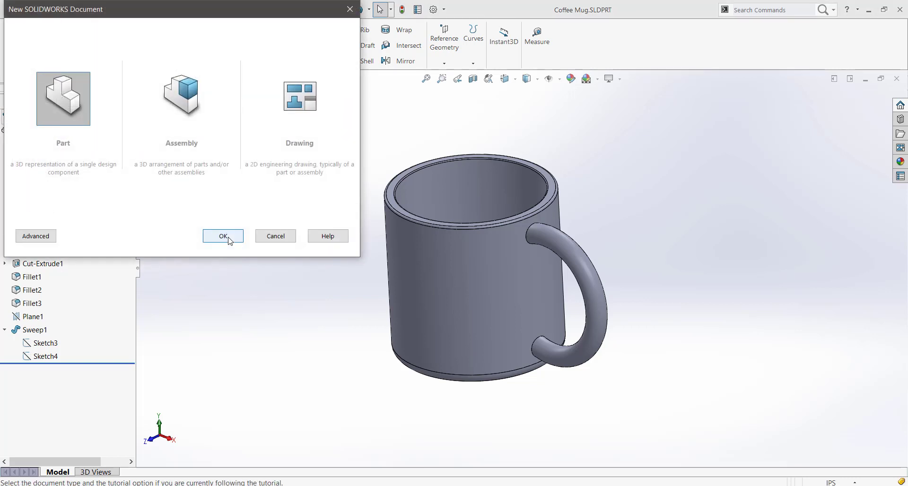
{"action": "left_click", "coordinate": [223, 236]}
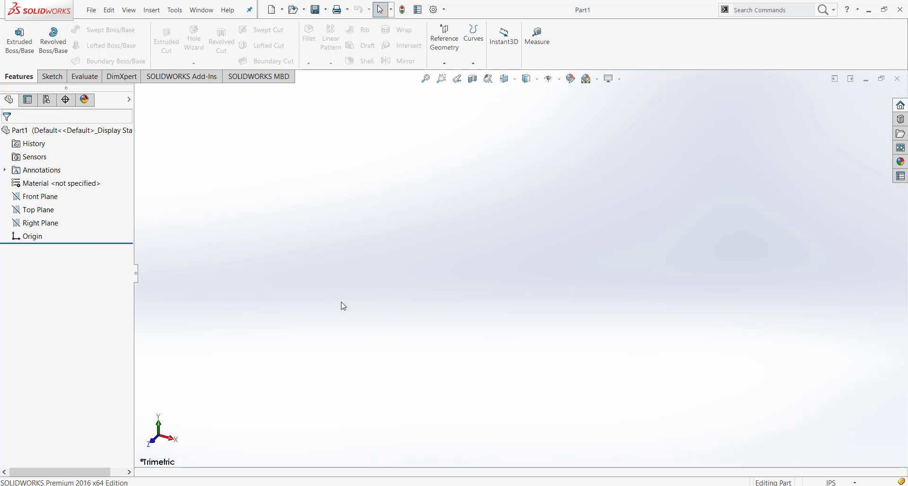
{"action": "left_click", "coordinate": [45, 198]}
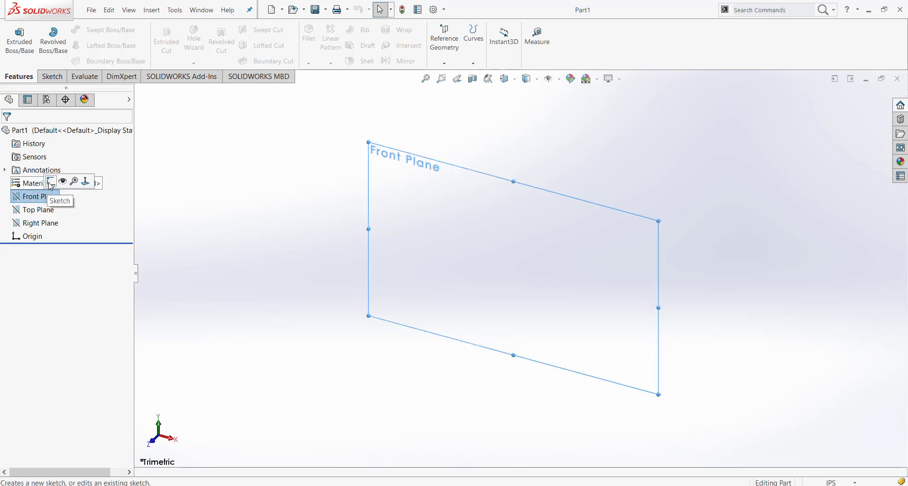
{"action": "left_click", "coordinate": [50, 181]}
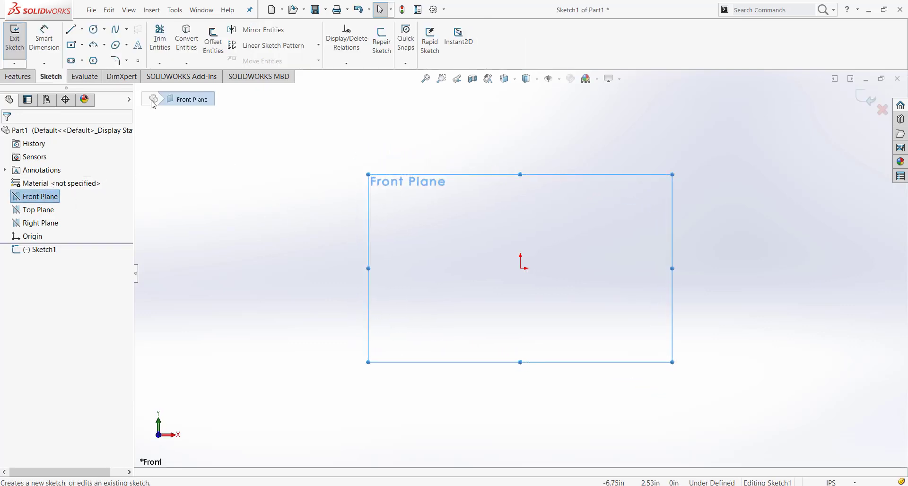
Sketch a circle of about 1.14 in radius up and to the left of the origin
{"action": "left_click", "coordinate": [94, 30]}
{"action": "left_click", "coordinate": [390, 235]}
{"action": "left_click", "coordinate": [431, 206]}
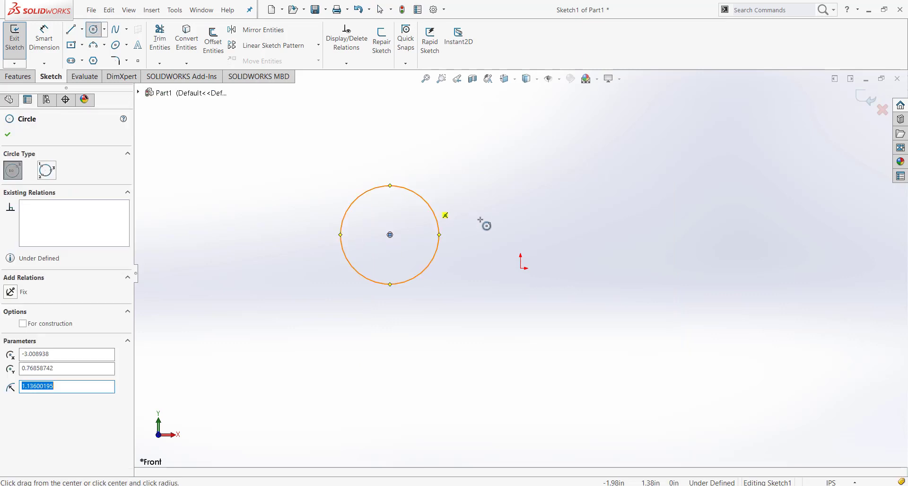
{"action": "key", "text": "Escape"}
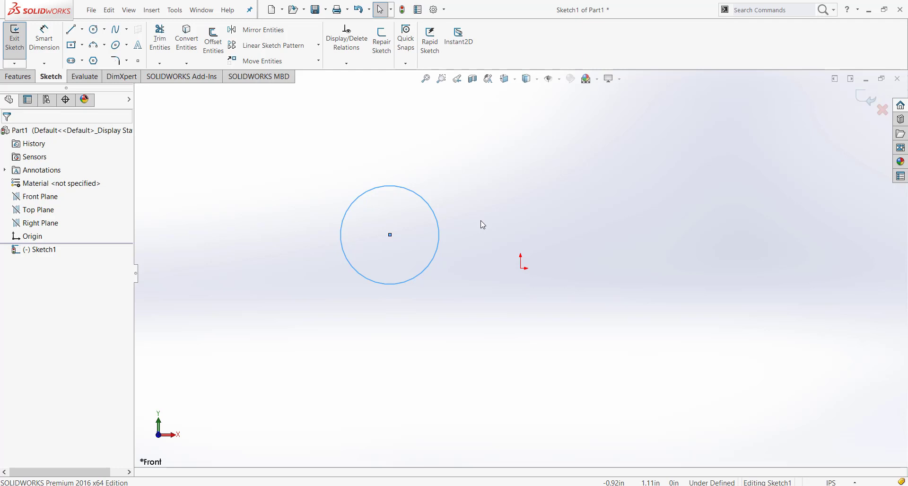
{"action": "left_click", "coordinate": [44, 38]}
{"action": "left_click", "coordinate": [354, 201]}
{"action": "key", "text": "Escape"}
{"action": "key", "text": "Escape"}
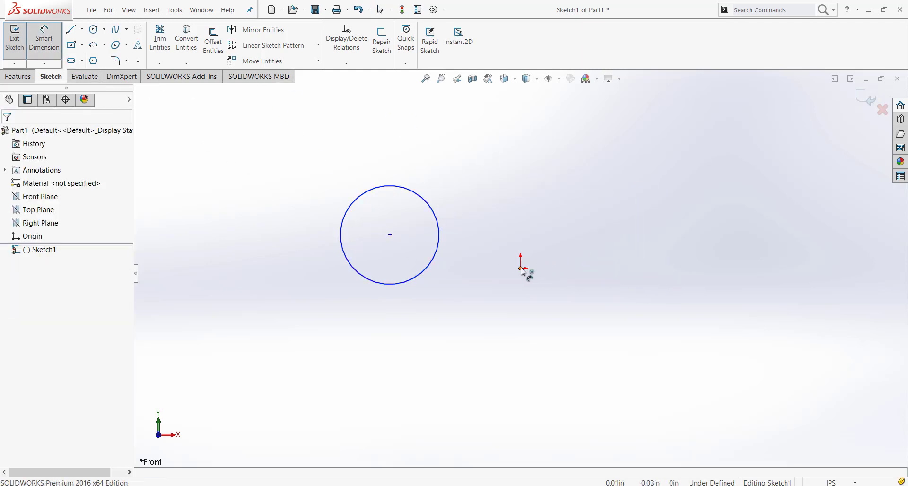
{"action": "left_click", "coordinate": [522, 269]}
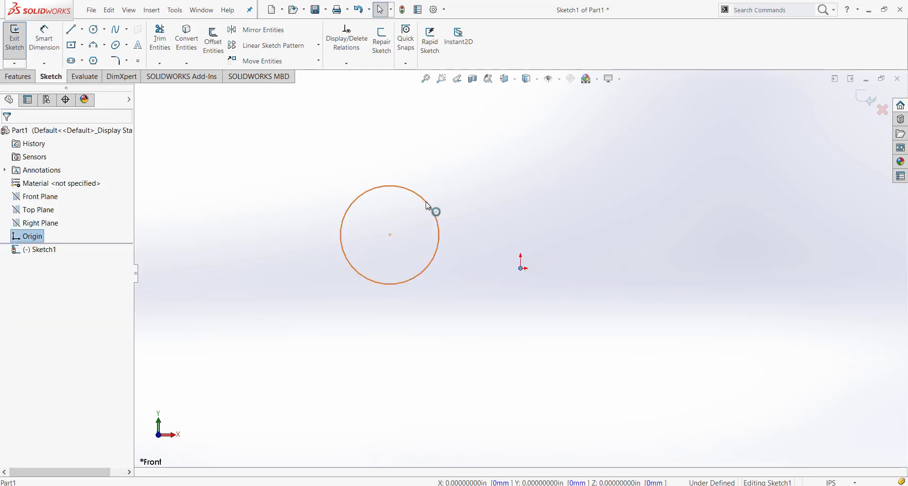
Shrink the circle to about 0.7 in radius farther from the origin, and dimension its centre 2.5 in horizontally from the origin
{"action": "left_click_drag", "start_coordinate": [431, 211], "coordinate": [355, 251]}
{"action": "left_click", "coordinate": [409, 179]}
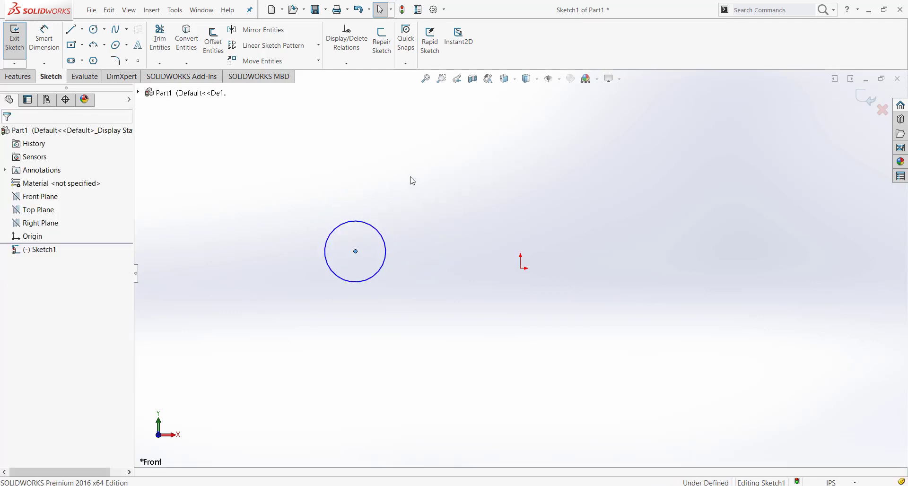
{"action": "left_click", "coordinate": [56, 45]}
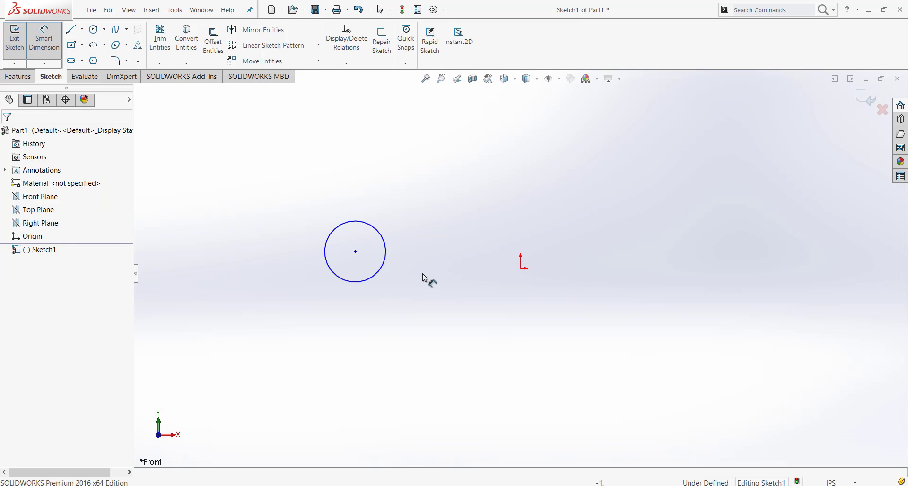
{"action": "left_click", "coordinate": [388, 256]}
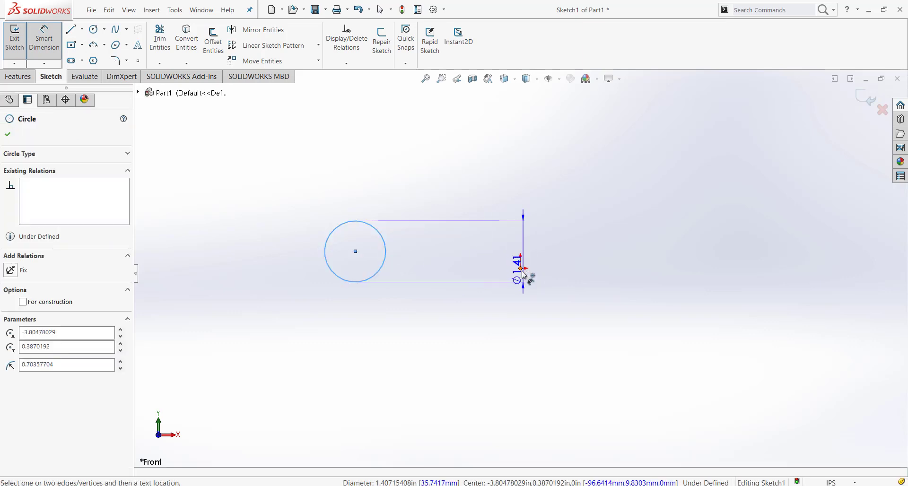
{"action": "left_click", "coordinate": [521, 269]}
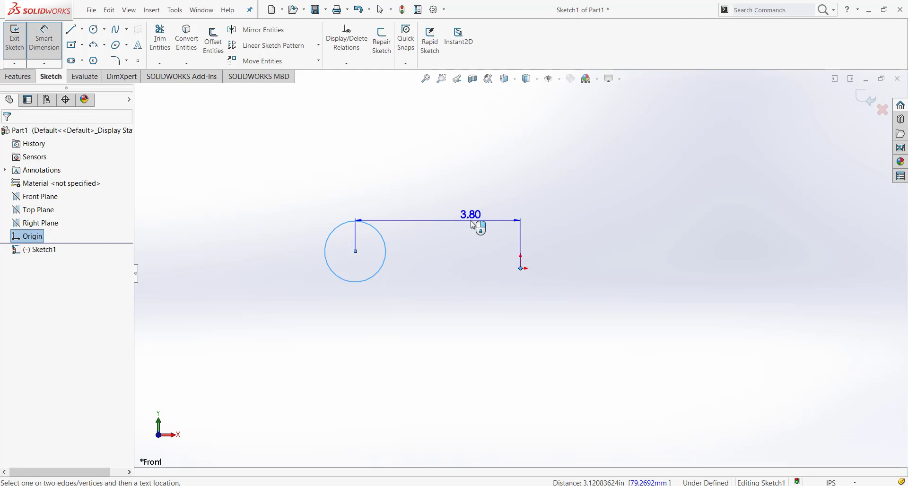
{"action": "left_click", "coordinate": [470, 220]}
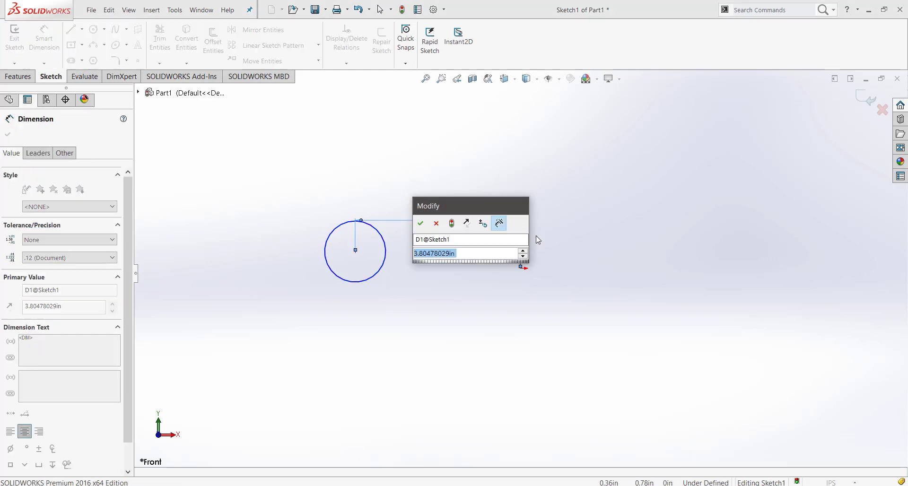
{"action": "type", "text": "2.5"}
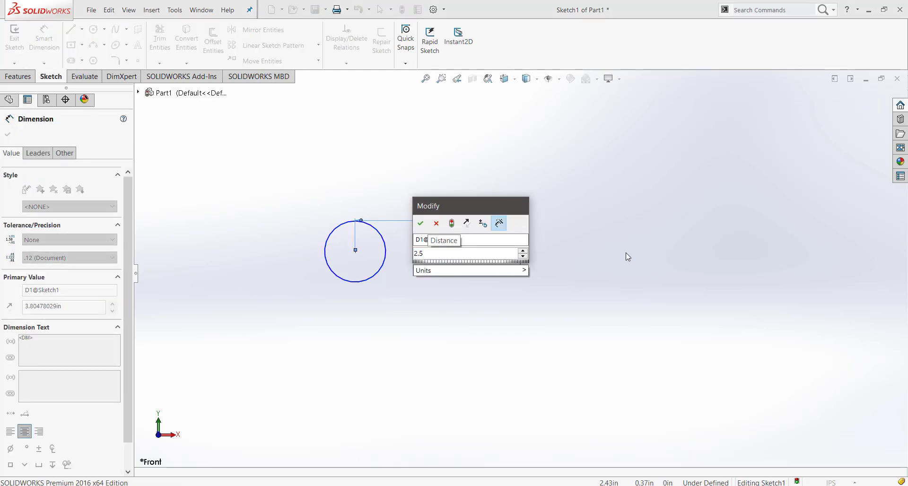
{"action": "key", "text": "Return"}
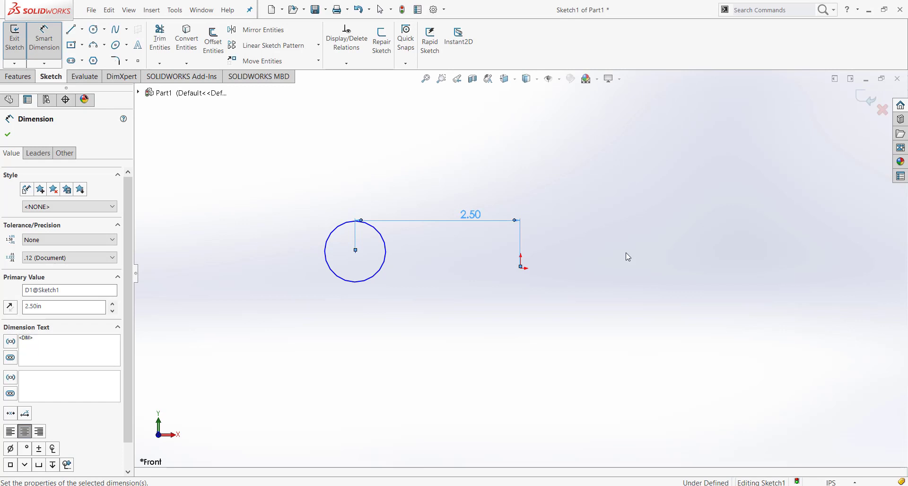
{"action": "key", "text": "Escape"}
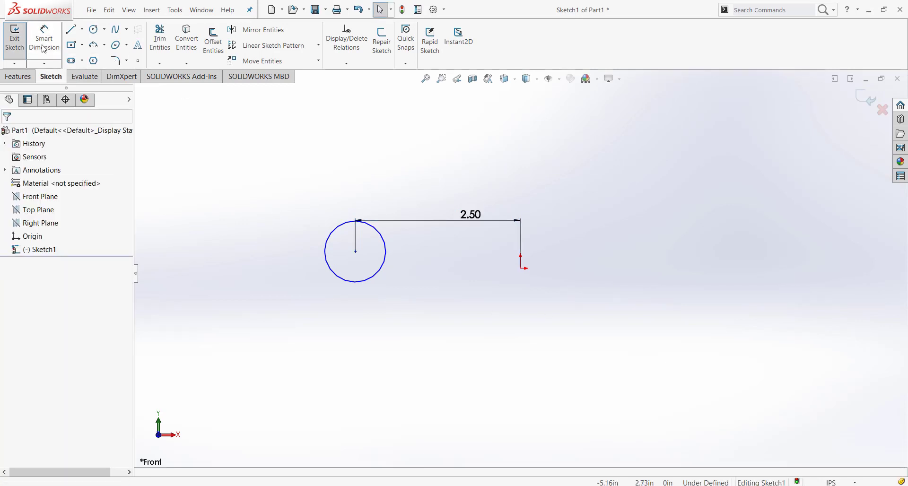
Dimension the circle's diameter as 2 in
{"action": "left_click", "coordinate": [43, 47]}
{"action": "left_click", "coordinate": [345, 280]}
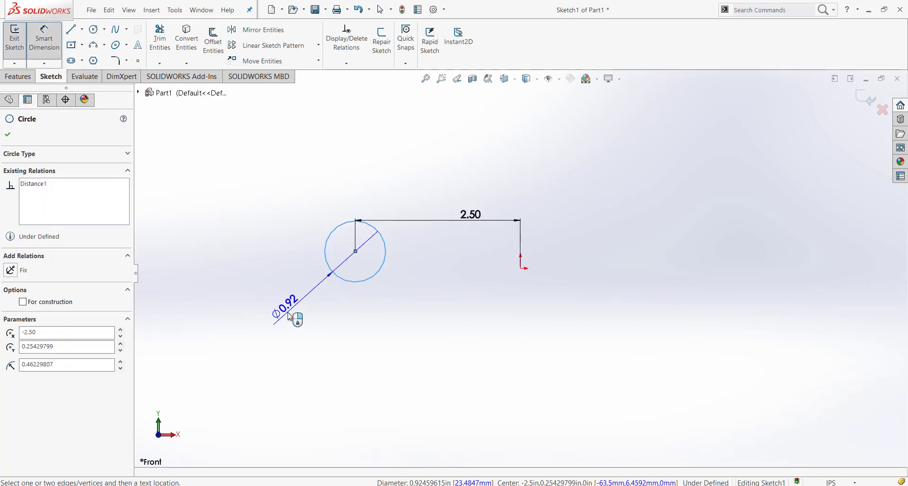
{"action": "left_click", "coordinate": [294, 315]}
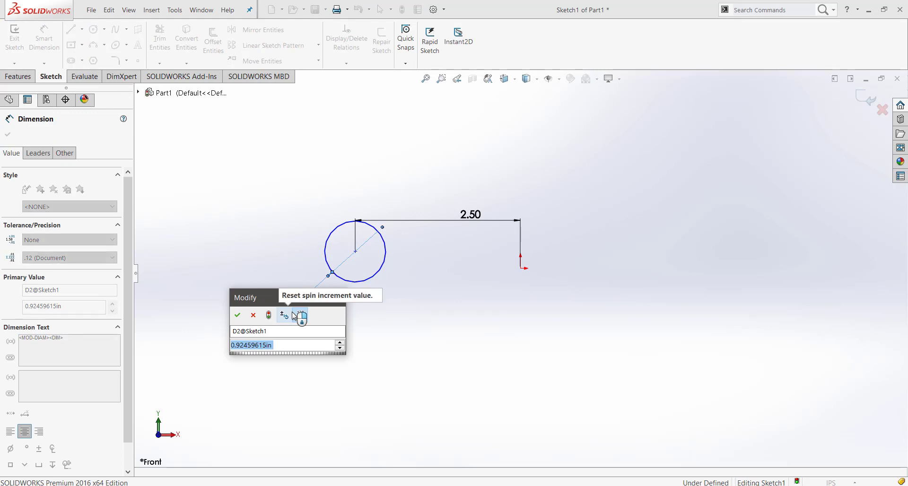
{"action": "type", "text": "2"}
{"action": "key", "text": "Return"}
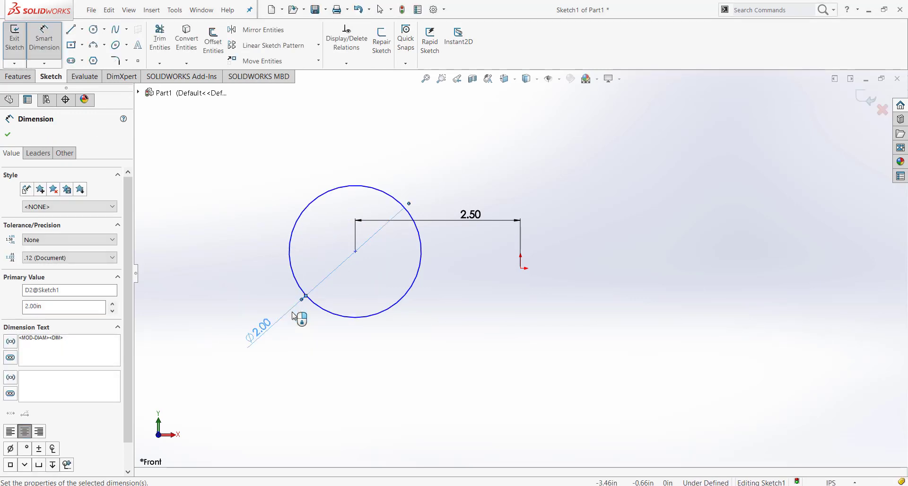
{"action": "key", "text": "Escape"}
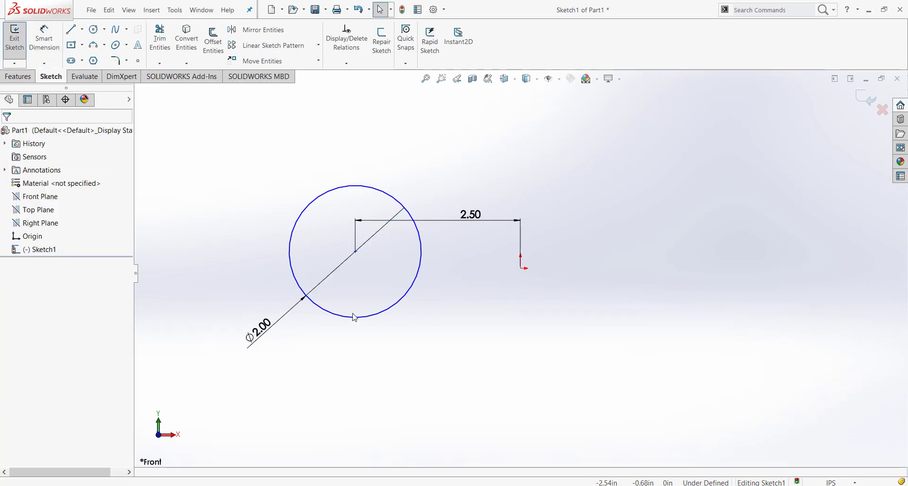
Set the horizontal distance between the circle's centre and the origin to 3 in
{"action": "double_click", "coordinate": [471, 216]}
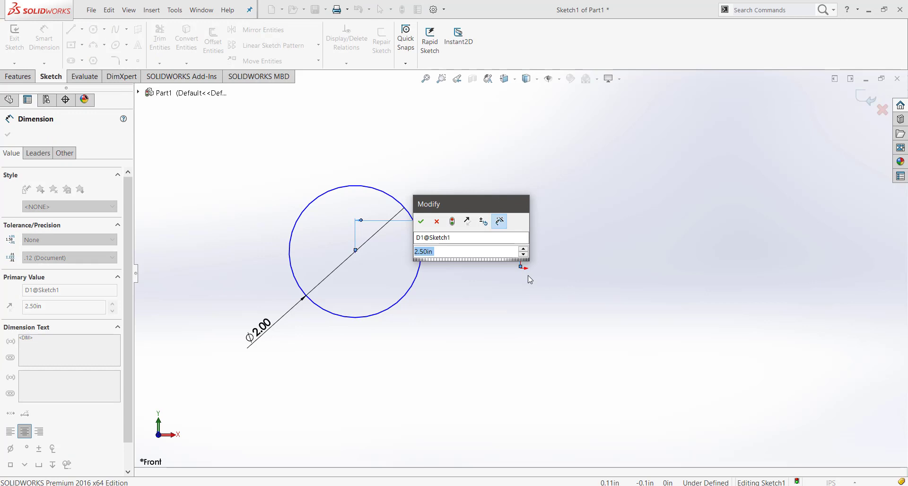
{"action": "type", "text": "3"}
{"action": "key", "text": "Return"}
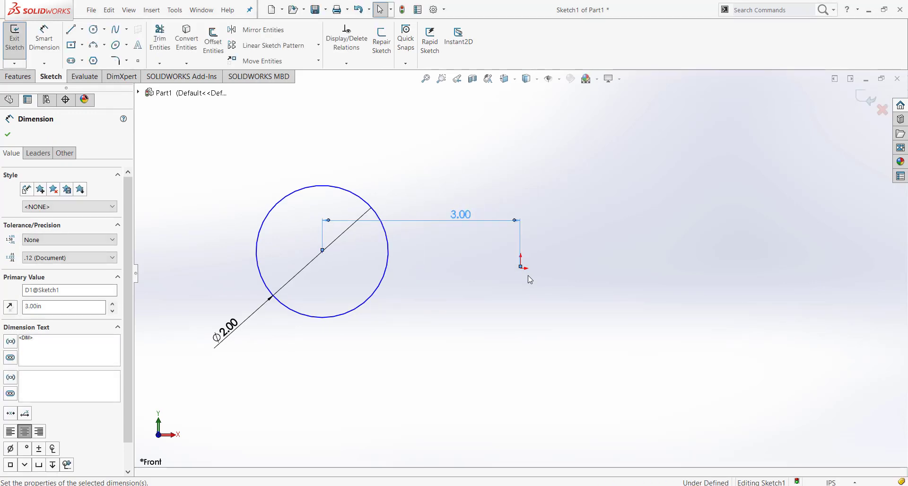
{"action": "scroll", "coordinate": [529, 278], "scroll_direction": "up", "scroll_amount": 4}
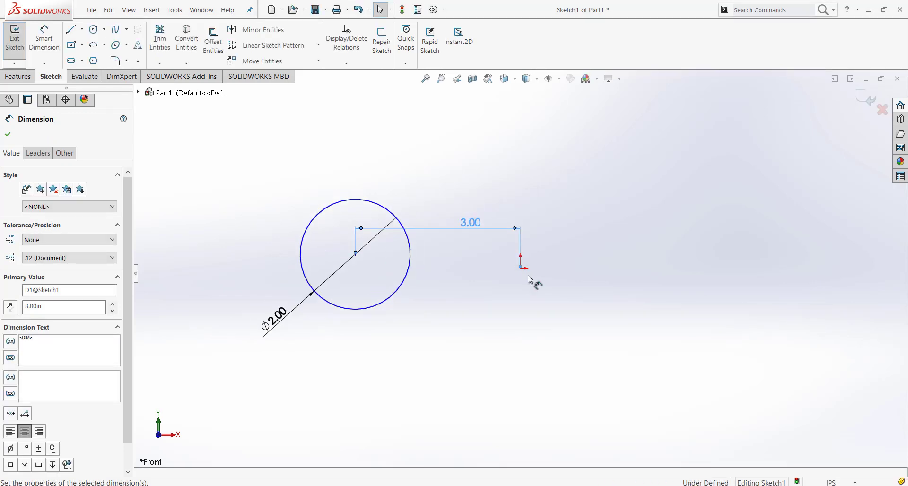
{"action": "left_click", "coordinate": [505, 284]}
{"action": "scroll", "coordinate": [485, 265], "scroll_direction": "down", "scroll_amount": 3}
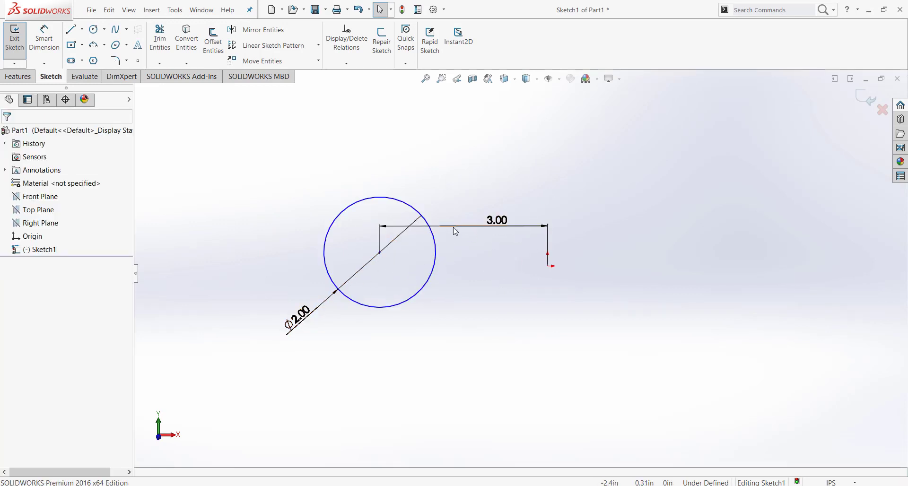
Move the circle straight up, well above the origin, and place the 3 in horizontal dimension below both
{"action": "left_click_drag", "start_coordinate": [379, 253], "coordinate": [381, 178]}
{"action": "left_click", "coordinate": [481, 373]}
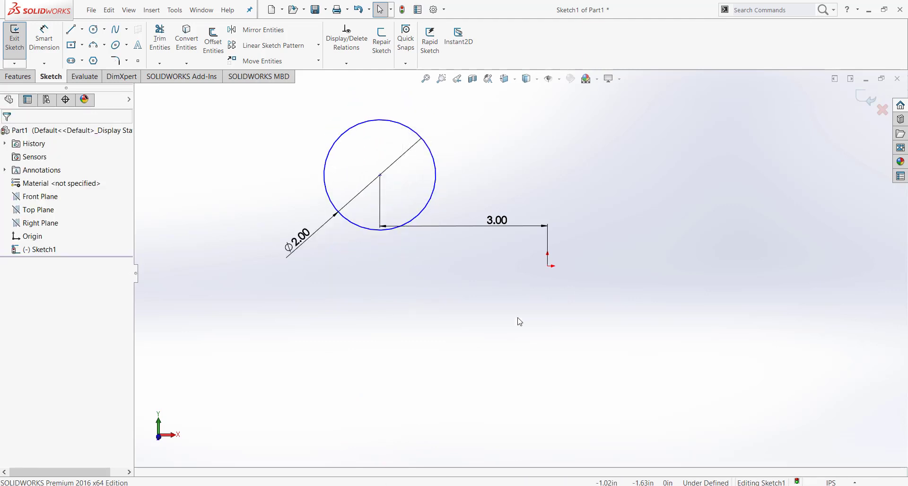
{"action": "left_click_drag", "start_coordinate": [497, 223], "coordinate": [472, 360]}
Add a horizontal relation between the origin and the circle's centre, and exit the sketch
{"action": "left_click", "coordinate": [552, 269]}
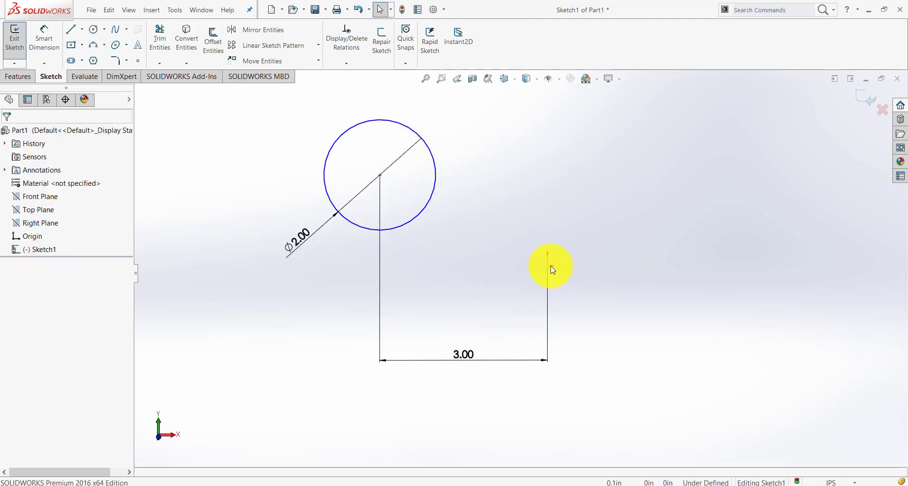
{"action": "left_click", "coordinate": [547, 266]}
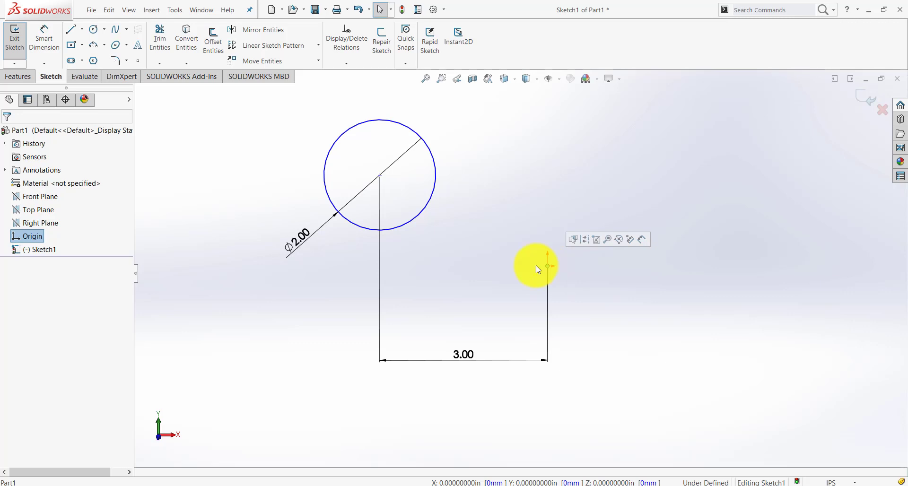
{"action": "left_click", "coordinate": [381, 177], "text": "ctrl"}
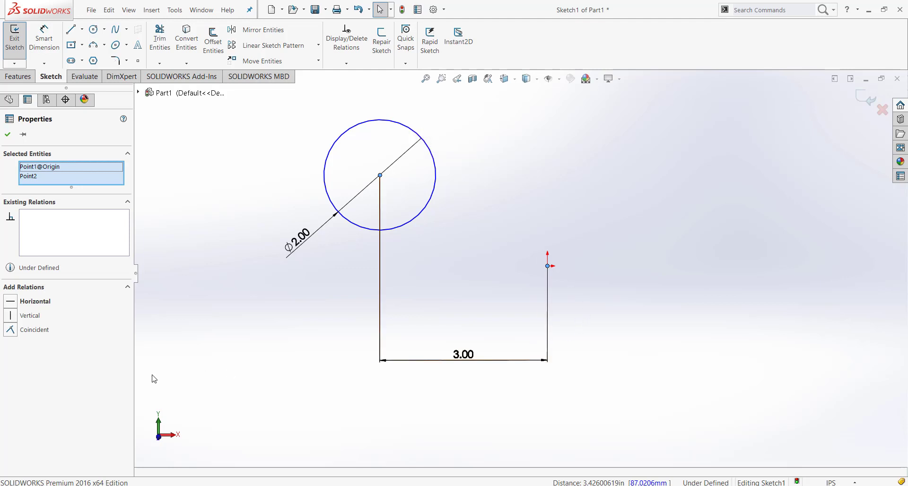
{"action": "left_click", "coordinate": [14, 303]}
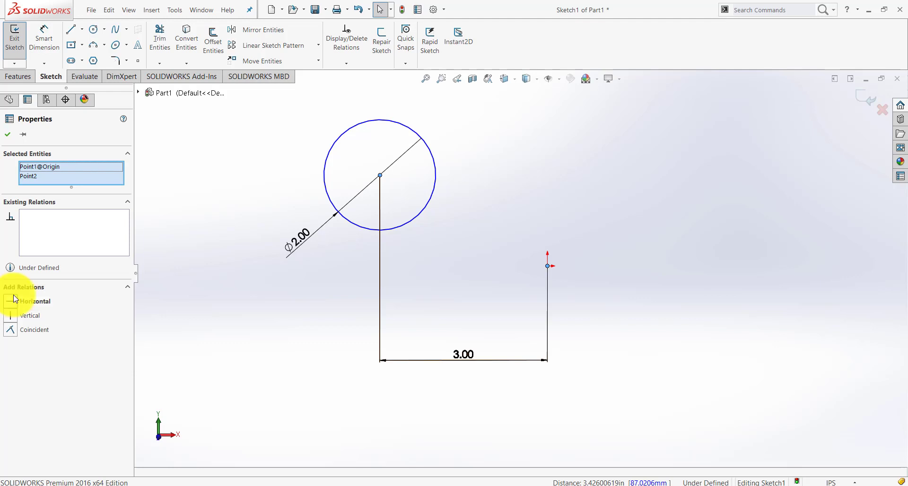
{"action": "left_click", "coordinate": [287, 366]}
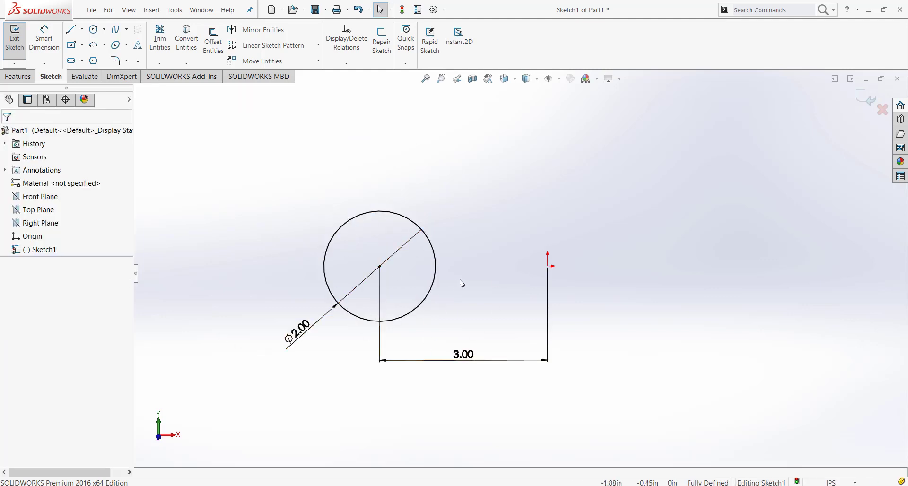
{"action": "left_click", "coordinate": [863, 103]}
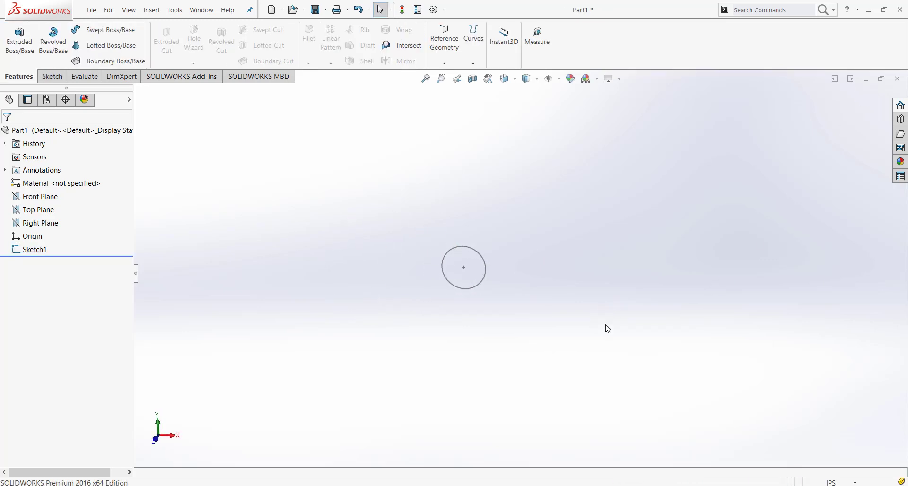
Examine the circle sketch against the Front and Right planes from several view angles
{"action": "left_click", "coordinate": [31, 250]}
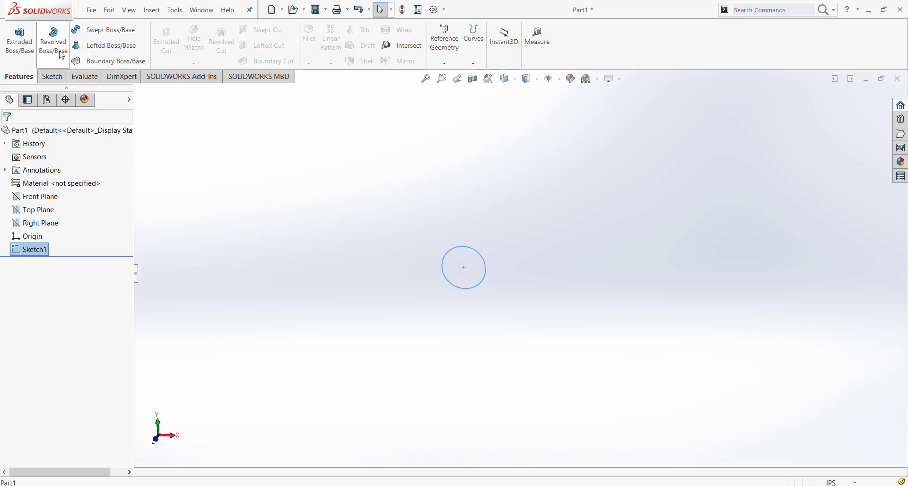
{"action": "left_click", "coordinate": [498, 331]}
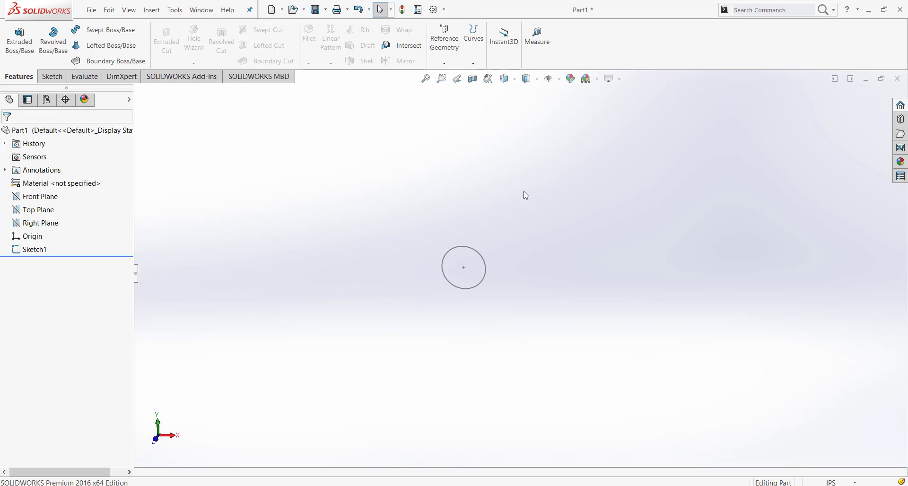
{"action": "scroll", "coordinate": [525, 300], "scroll_direction": "up", "scroll_amount": 2}
{"action": "scroll", "coordinate": [582, 281], "scroll_direction": "down", "scroll_amount": 2}
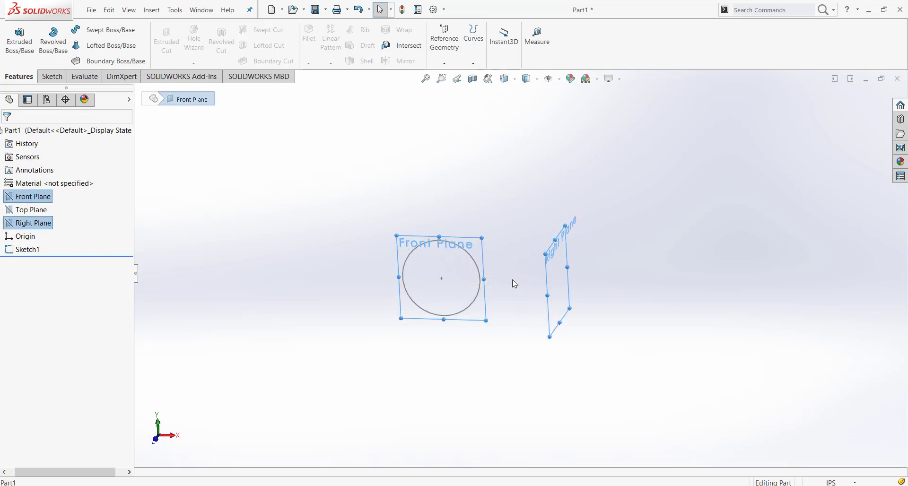
{"action": "middle_click_drag", "start_coordinate": [513, 284], "coordinate": [520, 428]}
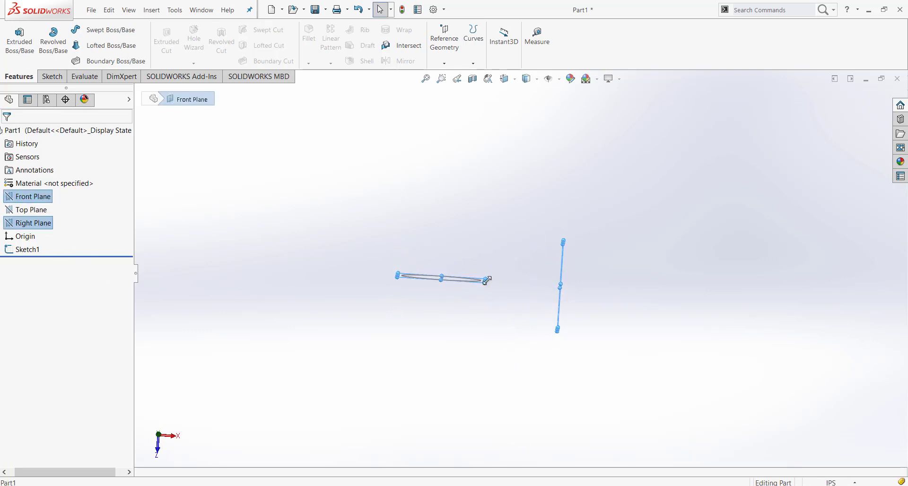
{"action": "middle_click_drag", "start_coordinate": [570, 304], "coordinate": [620, 157]}
{"action": "left_click", "coordinate": [639, 326]}
{"action": "middle_click_drag", "start_coordinate": [585, 323], "coordinate": [562, 277]}
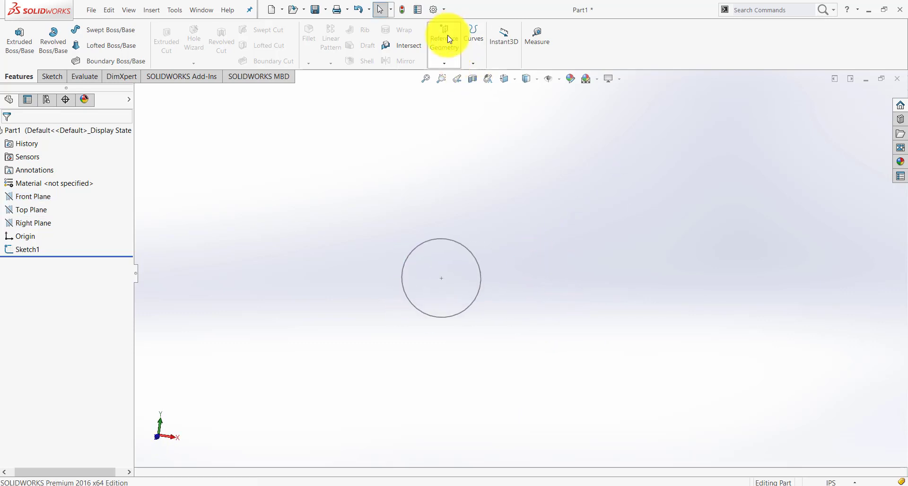
Create a reference axis from two planes, the Front Plane and the Right Plane
{"action": "left_click", "coordinate": [449, 59]}
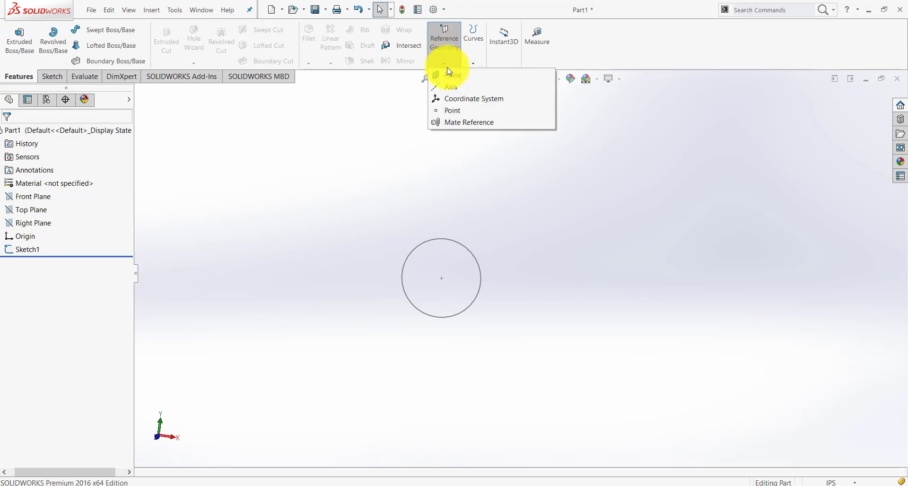
{"action": "left_click", "coordinate": [446, 87]}
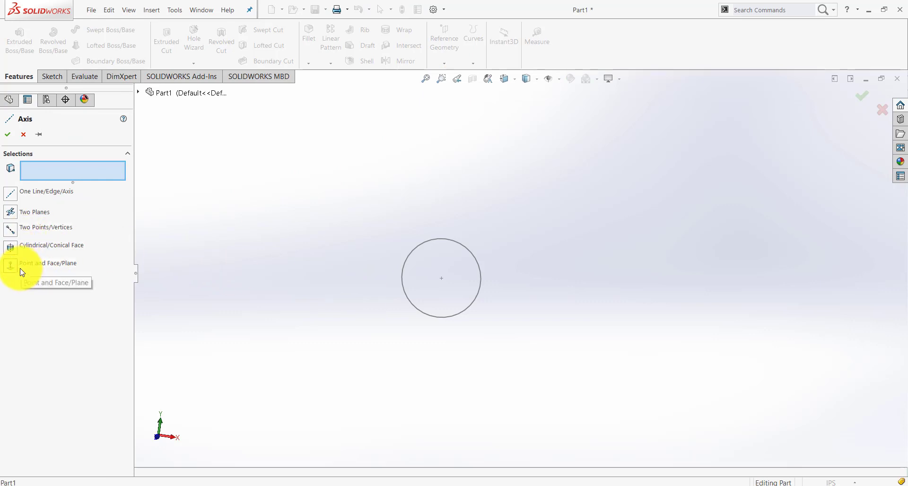
{"action": "left_click", "coordinate": [11, 212]}
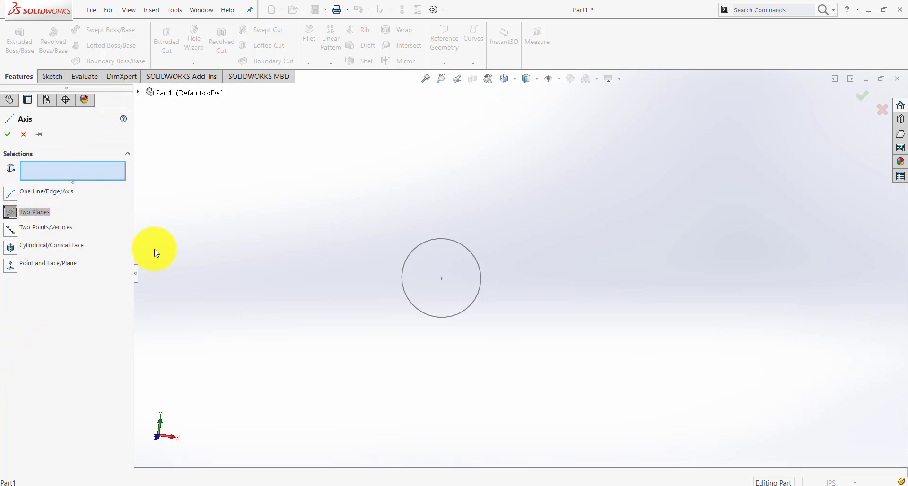
{"action": "left_click", "coordinate": [139, 92]}
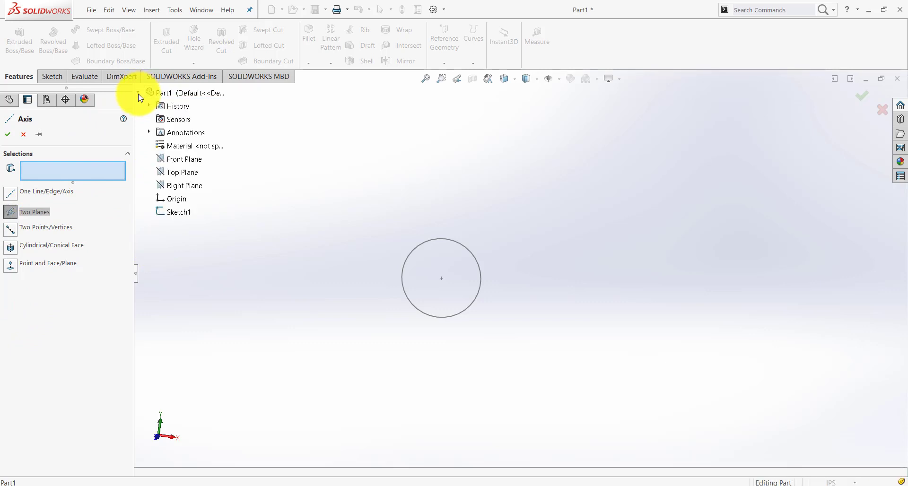
{"action": "left_click", "coordinate": [178, 166]}
{"action": "middle_click_drag", "start_coordinate": [273, 205], "coordinate": [243, 247]}
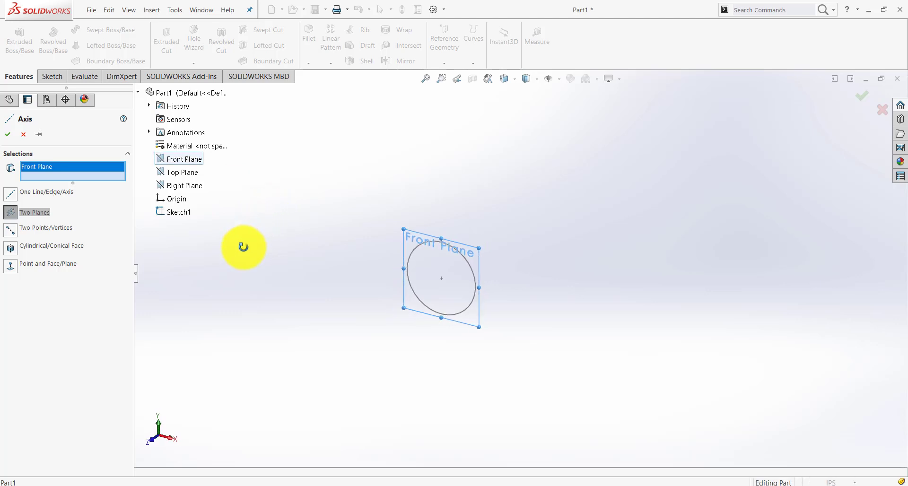
{"action": "left_click", "coordinate": [188, 189]}
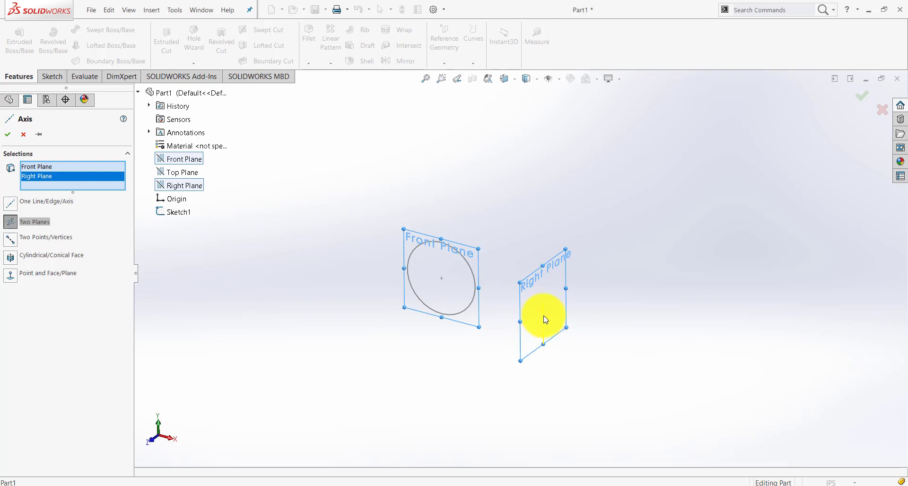
{"action": "scroll", "coordinate": [550, 339], "scroll_direction": "down", "scroll_amount": 3}
{"action": "scroll", "coordinate": [547, 326], "scroll_direction": "down", "scroll_amount": 3}
{"action": "scroll", "coordinate": [549, 251], "scroll_direction": "up", "scroll_amount": 5}
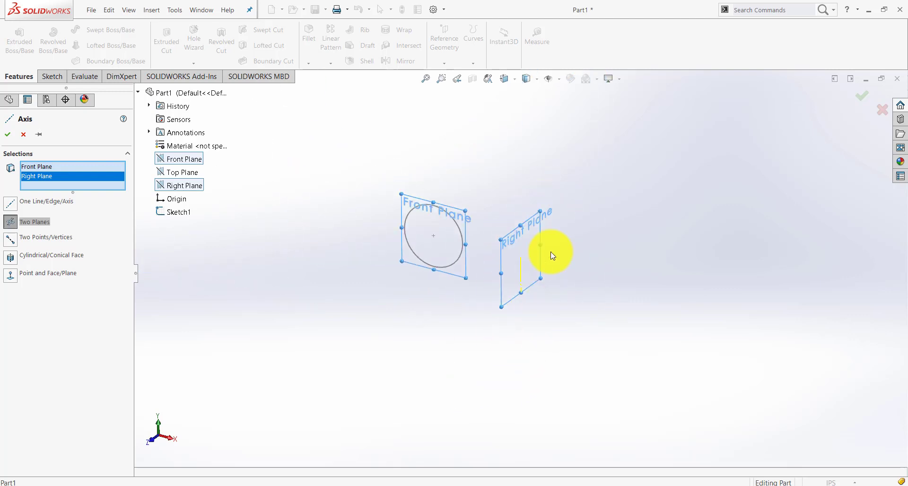
{"action": "left_click", "coordinate": [12, 136]}
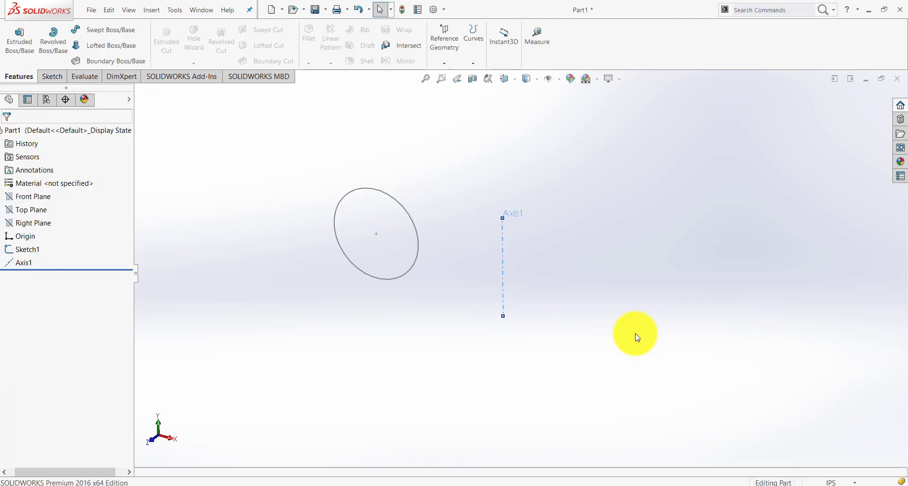
Set up a revolved boss of the circle sketch with the new reference axis as the axis of revolution
{"action": "key", "text": "f"}
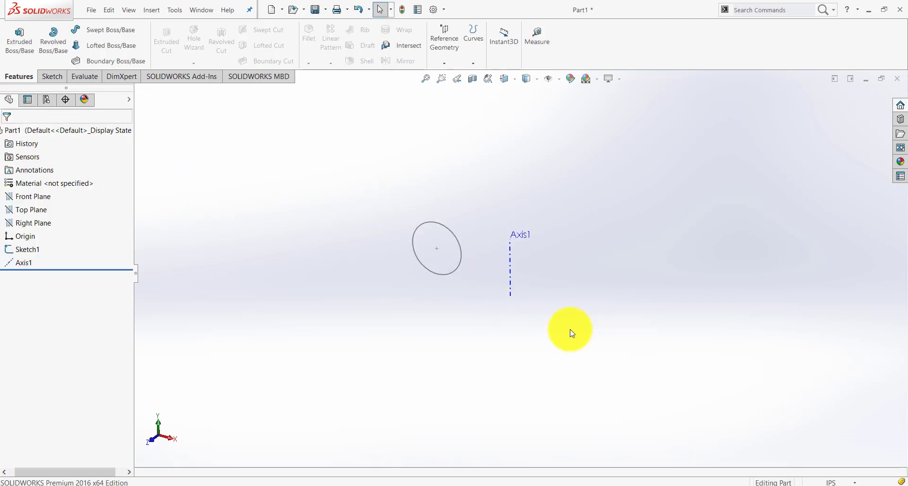
{"action": "left_click", "coordinate": [38, 249]}
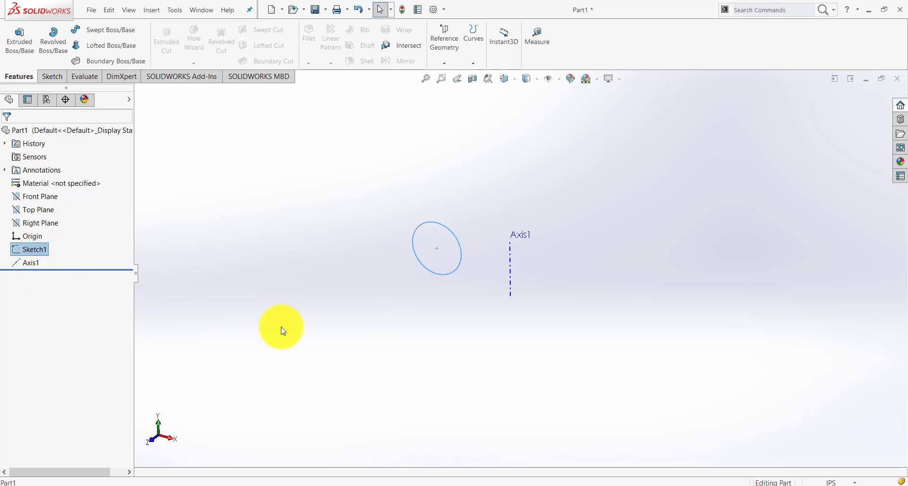
{"action": "left_click", "coordinate": [57, 38]}
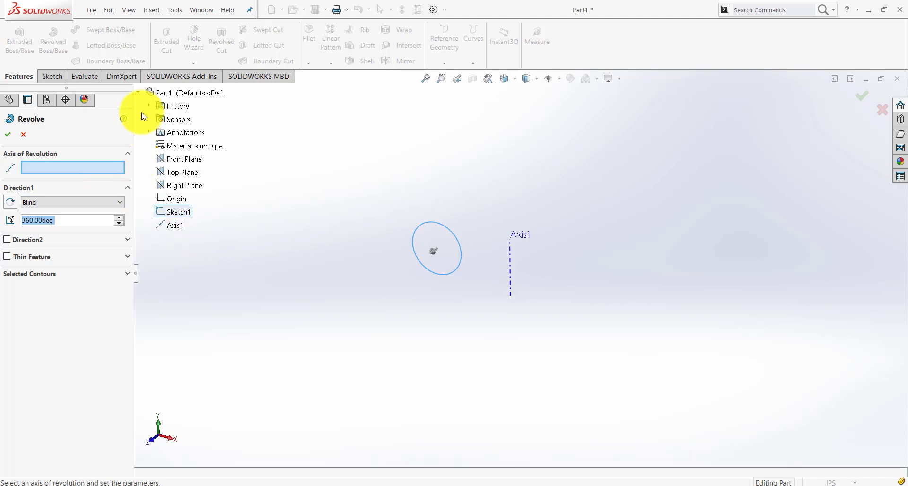
{"action": "left_click", "coordinate": [139, 93]}
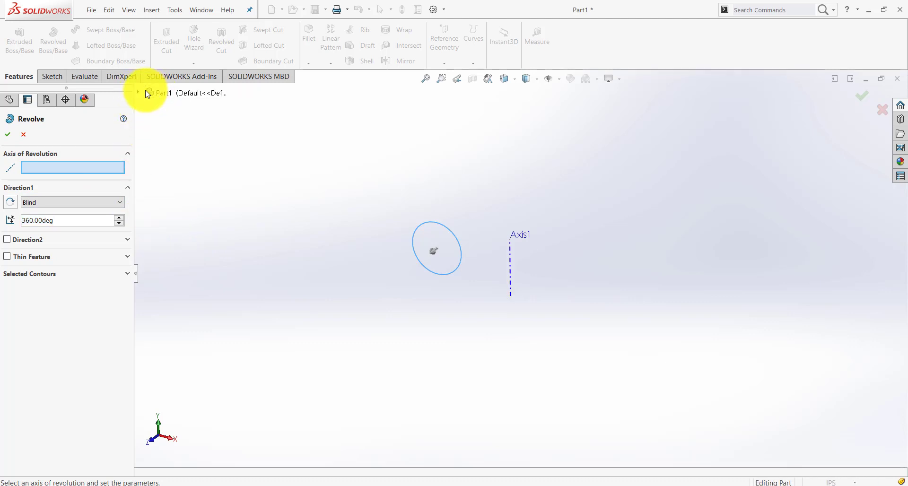
{"action": "left_click", "coordinate": [513, 264]}
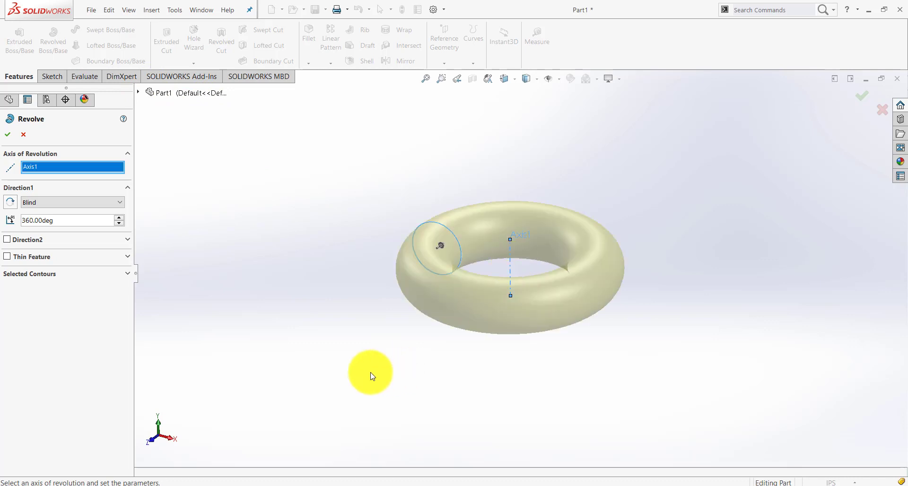
{"action": "middle_click_drag", "start_coordinate": [371, 364], "coordinate": [387, 392]}
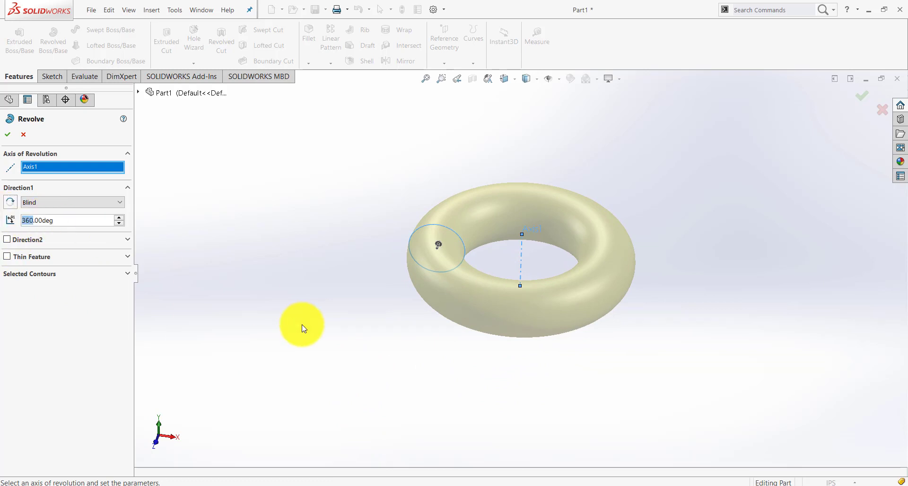
Try a 180° revolve in both directions, and restore the angle to 360° and the original direction
{"action": "type", "text": "180"}
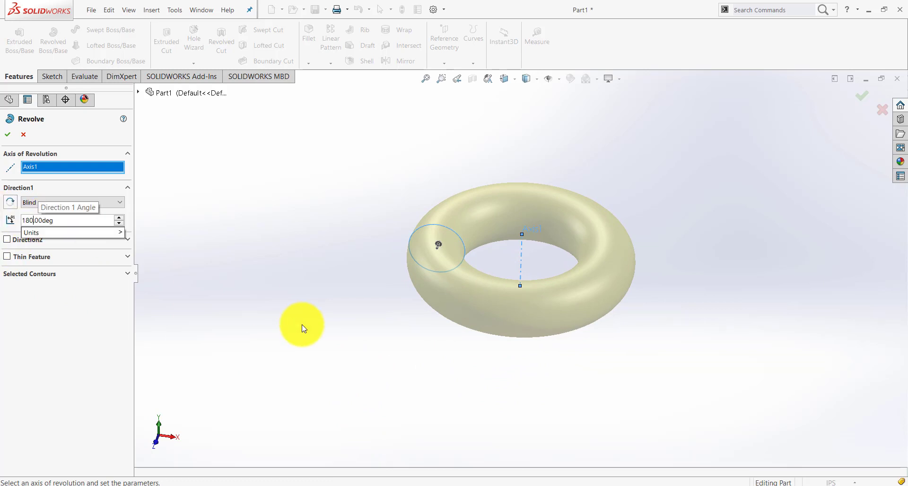
{"action": "key", "text": "Return"}
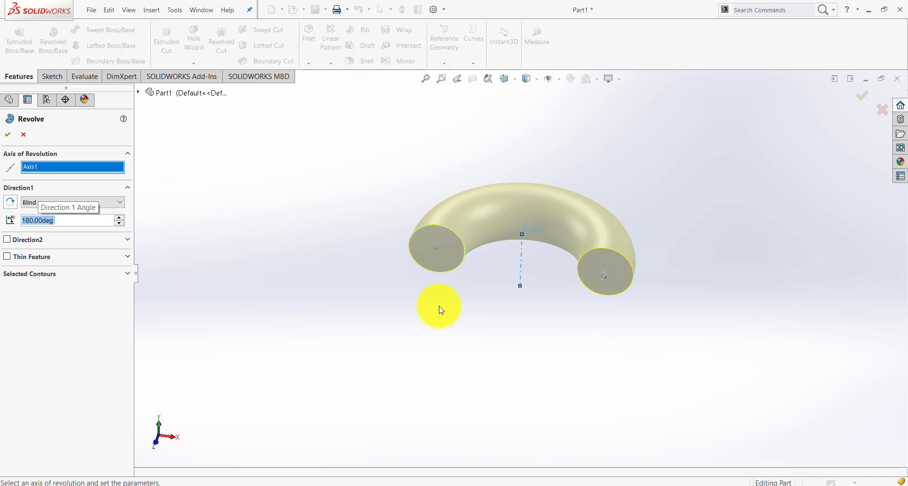
{"action": "mouse_move", "coordinate": [543, 335]}
{"action": "middle_mouse_down"}
{"action": "mouse_move", "coordinate": [464, 375]}
{"action": "mouse_move", "coordinate": [510, 361]}
{"action": "mouse_move", "coordinate": [551, 320]}
{"action": "mouse_move", "coordinate": [546, 342]}
{"action": "middle_mouse_up"}
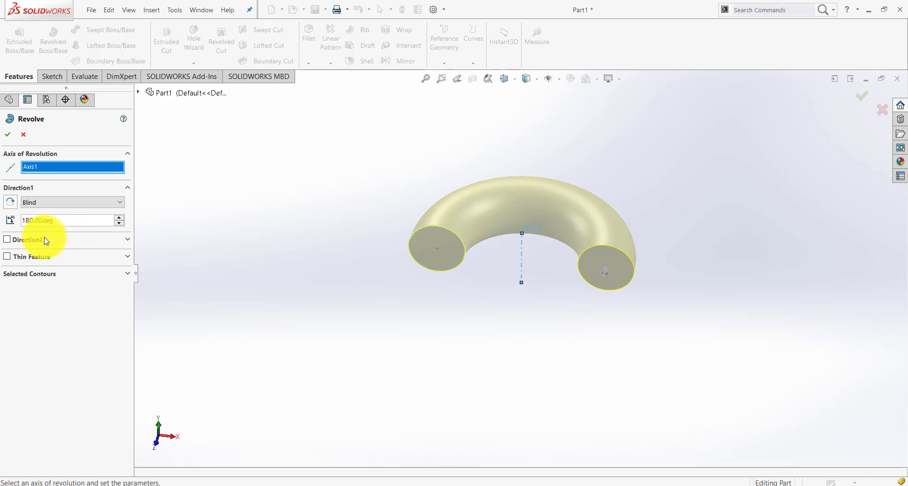
{"action": "left_click", "coordinate": [11, 204]}
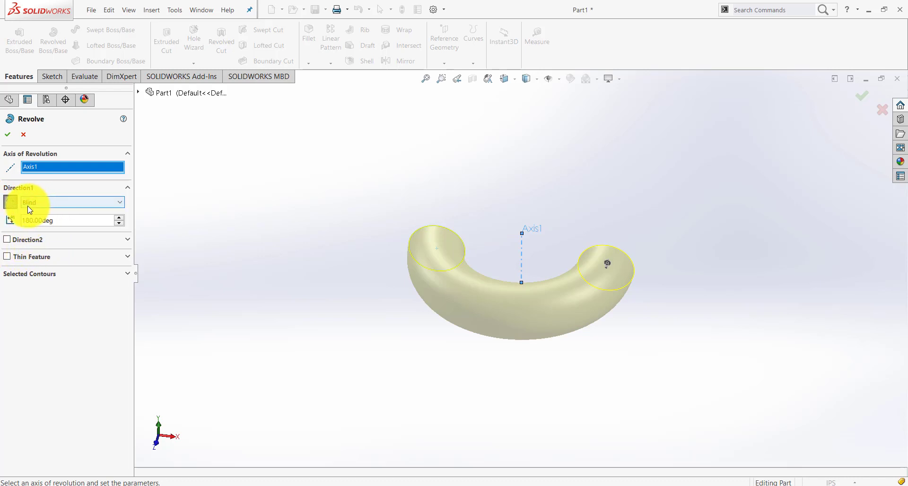
{"action": "left_click_drag", "start_coordinate": [56, 222], "coordinate": [11, 213]}
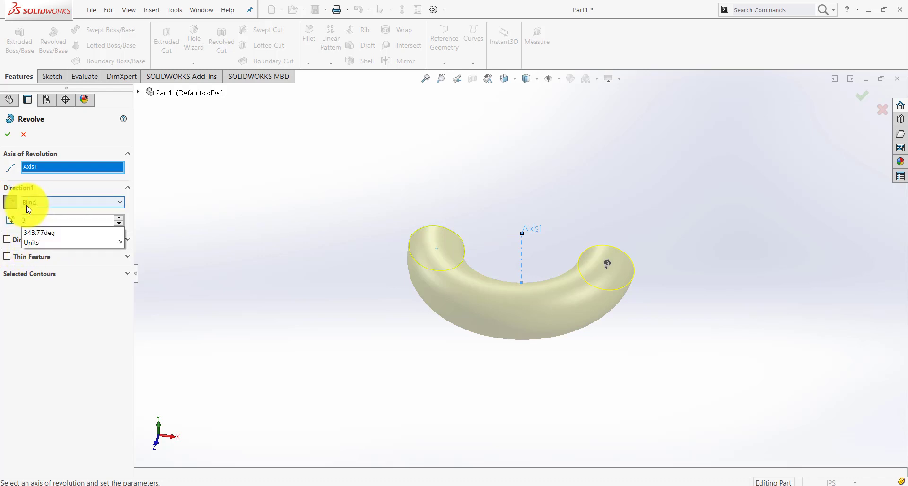
{"action": "type", "text": "360"}
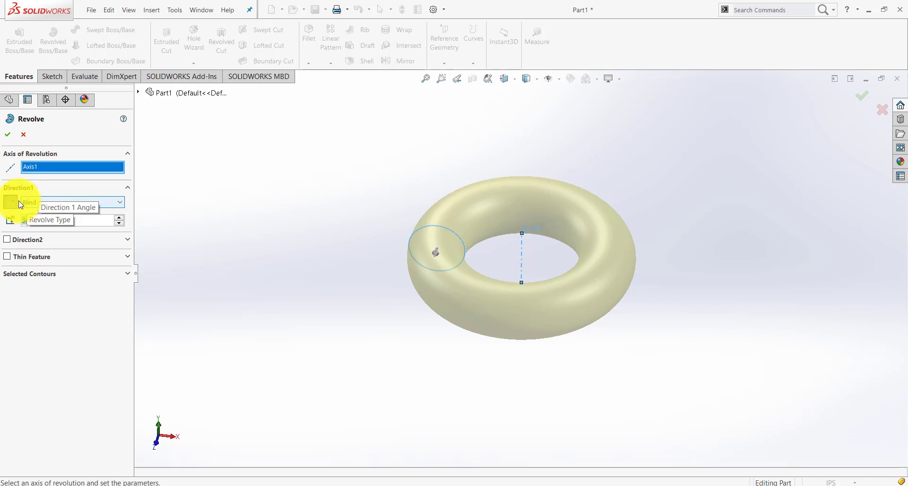
{"action": "key", "text": "Return"}
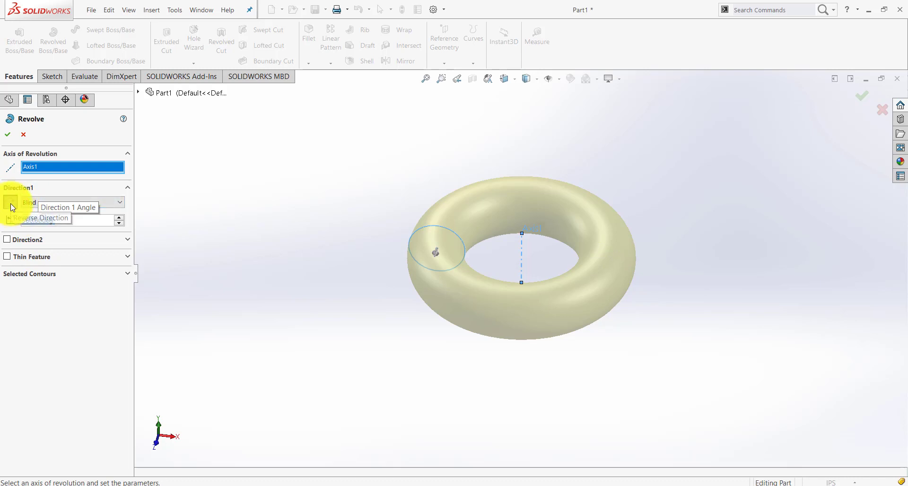
{"action": "left_click", "coordinate": [10, 207]}
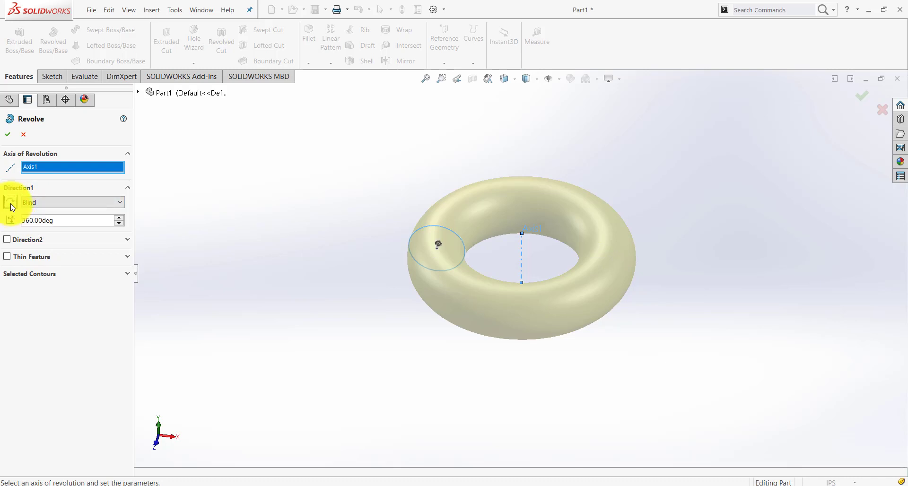
Complete the 360° revolve as a solid ring, and inspect it at an angle
{"action": "left_click", "coordinate": [11, 136]}
{"action": "middle_click_drag", "start_coordinate": [544, 285], "coordinate": [562, 309]}
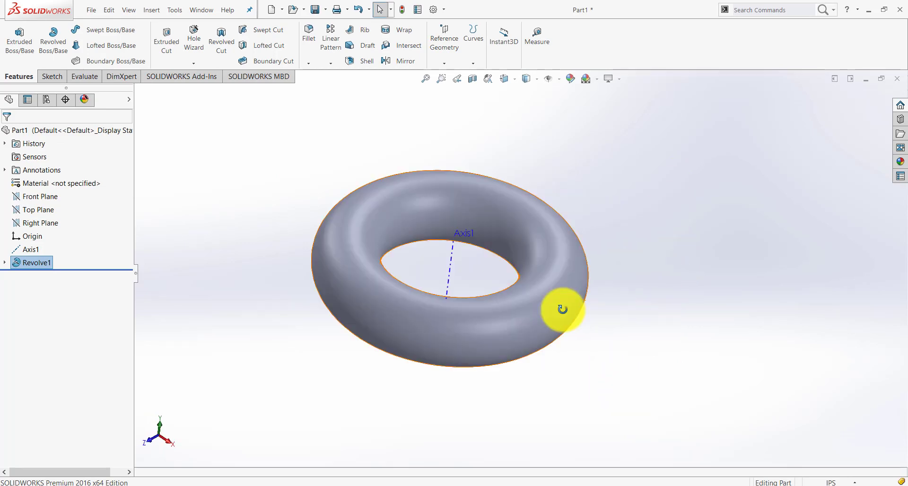
Save the ring part as Donut in the CAD Examples folder
{"action": "key", "text": "ctrl+s"}
{"action": "type", "text": "Donut"}
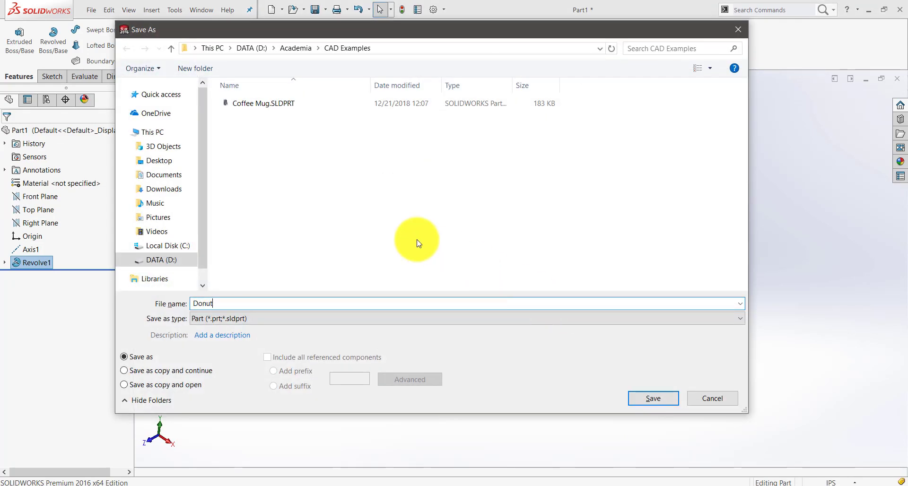
{"action": "key", "text": "Return"}
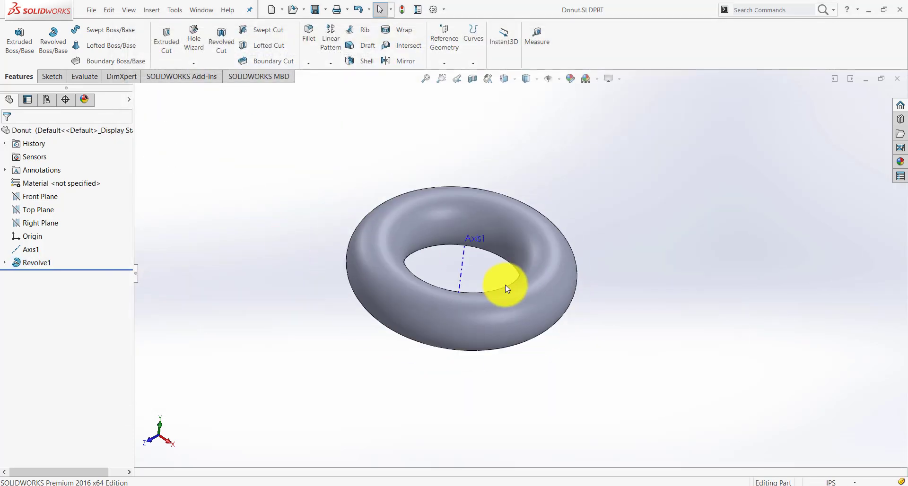
{"action": "mouse_move", "coordinate": [508, 297]}
{"action": "middle_mouse_down"}
{"action": "mouse_move", "coordinate": [503, 192]}
{"action": "mouse_move", "coordinate": [491, 303]}
{"action": "middle_mouse_up"}
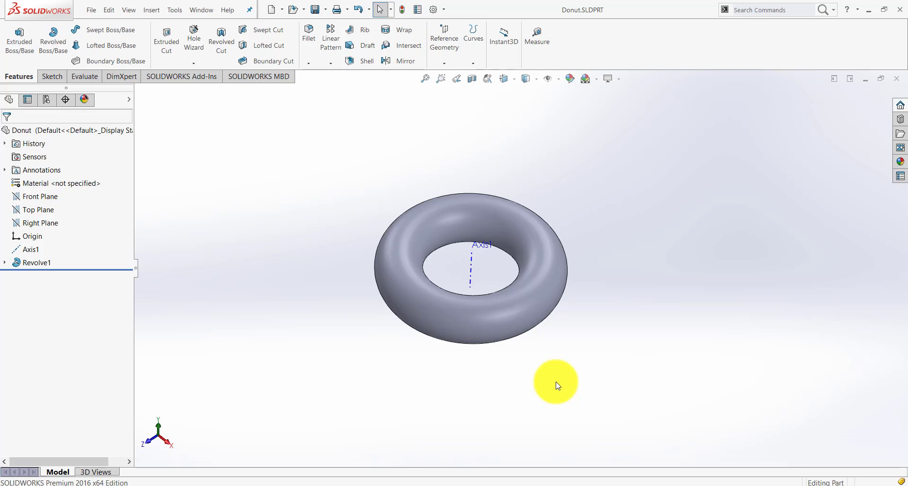
Create a new assembly document
{"action": "left_click", "coordinate": [89, 10]}
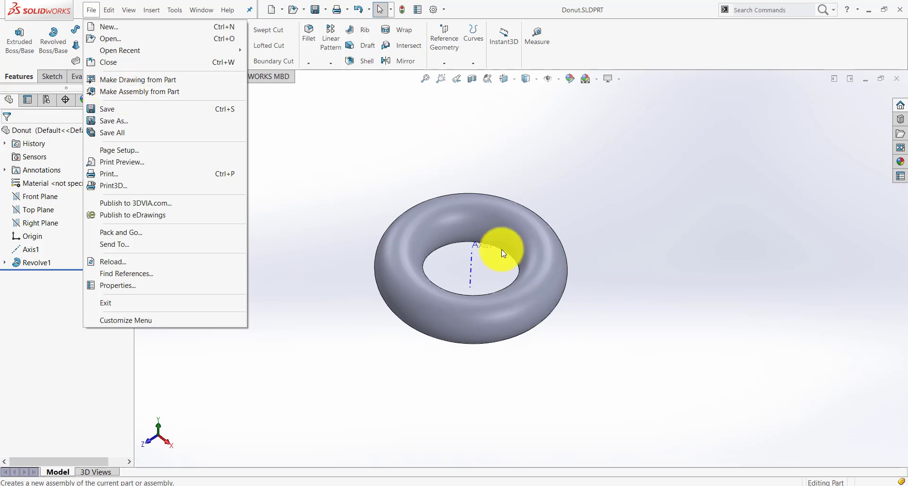
{"action": "left_click", "coordinate": [615, 261]}
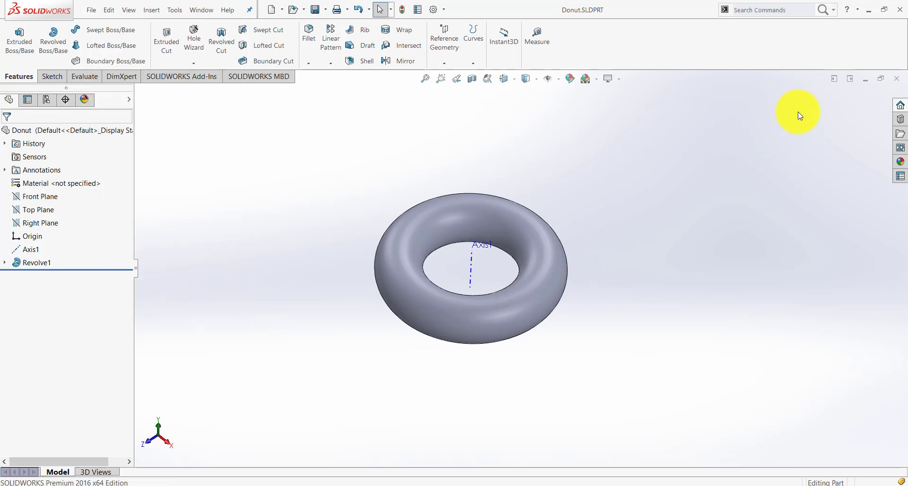
{"action": "left_click", "coordinate": [92, 11]}
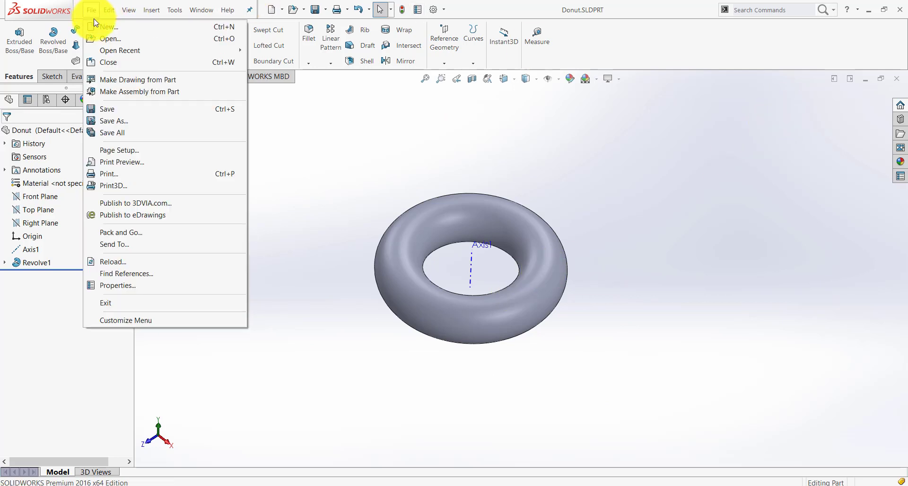
{"action": "left_click", "coordinate": [97, 27]}
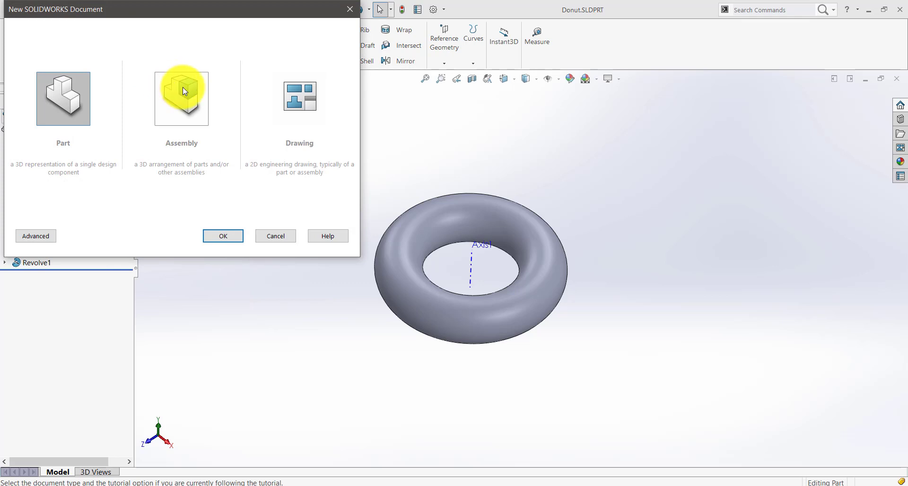
{"action": "left_click", "coordinate": [184, 91]}
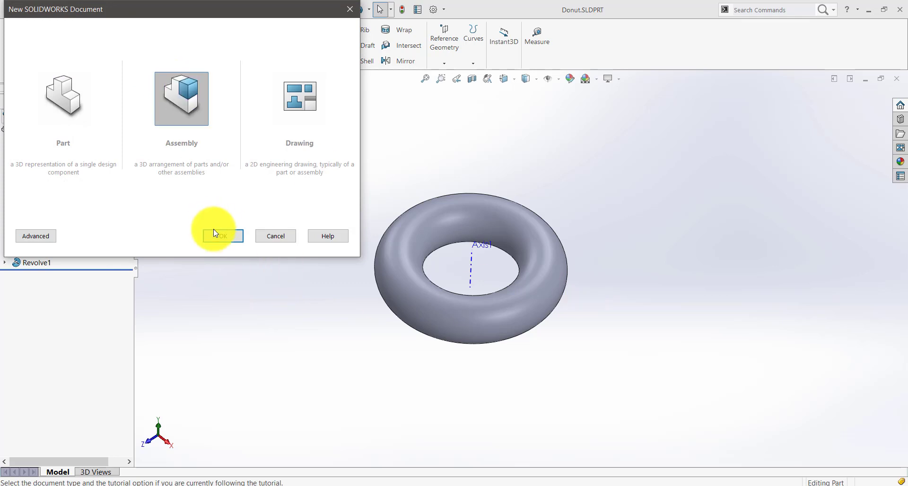
{"action": "left_click", "coordinate": [224, 237]}
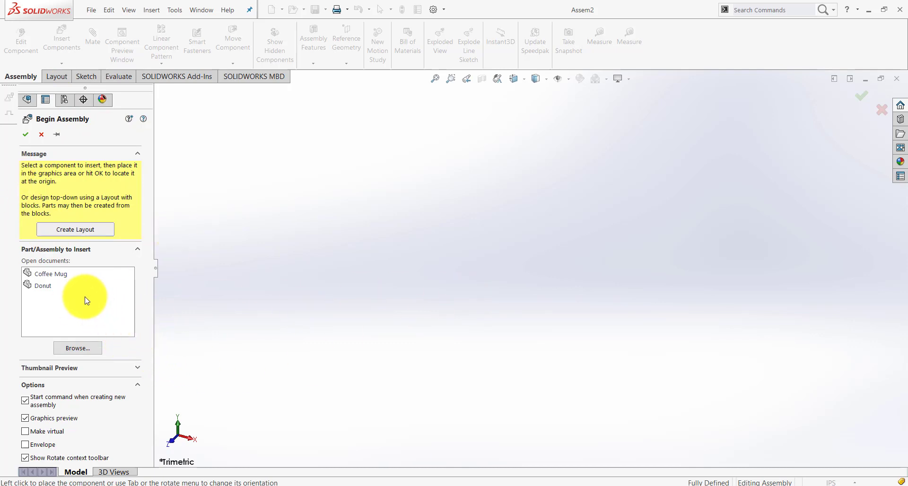
Choose the open Coffee Mug part as the component to insert into the assembly
{"action": "left_click", "coordinate": [47, 275]}
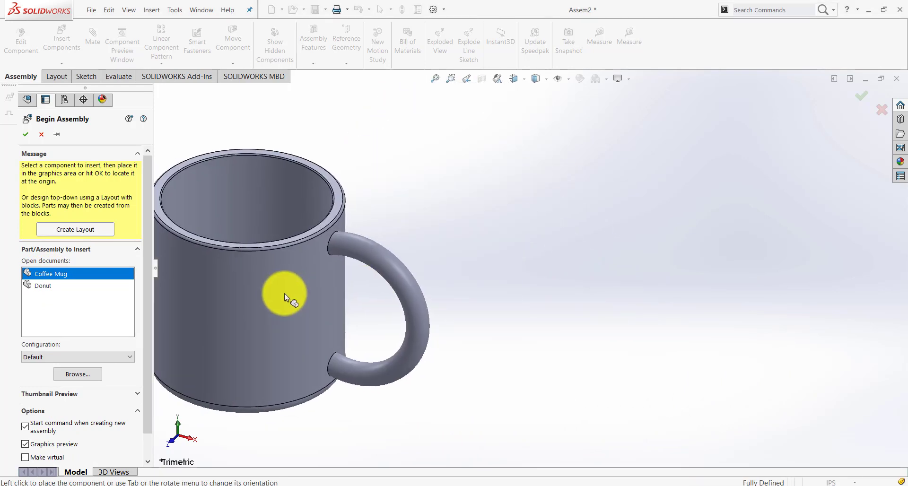
{"action": "key", "text": "Escape"}
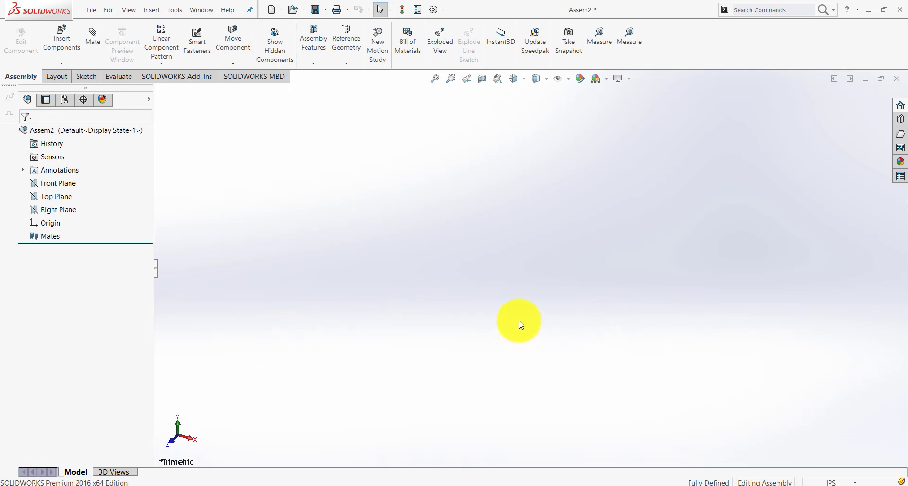
{"action": "left_click", "coordinate": [66, 44]}
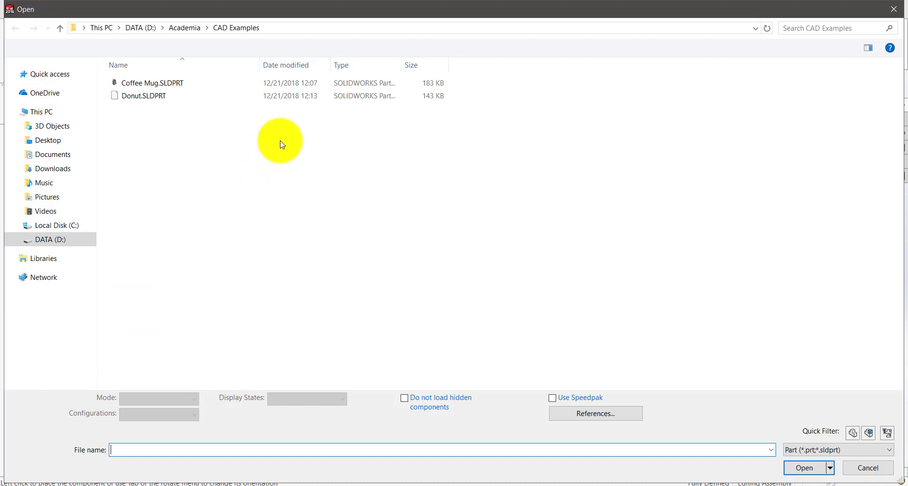
{"action": "left_click", "coordinate": [893, 9]}
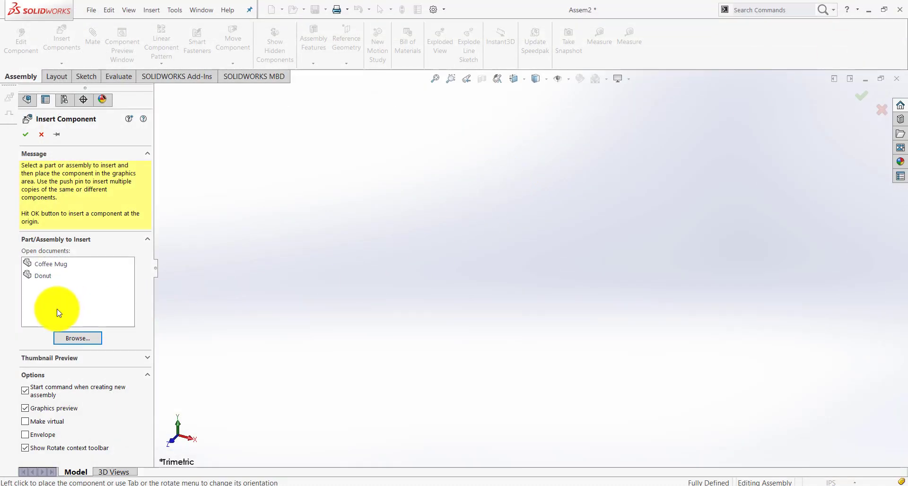
{"action": "left_click", "coordinate": [56, 266]}
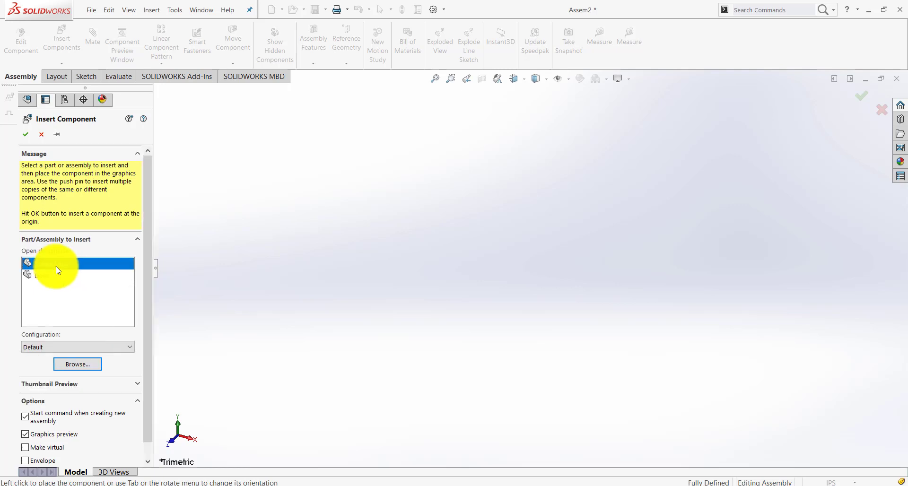
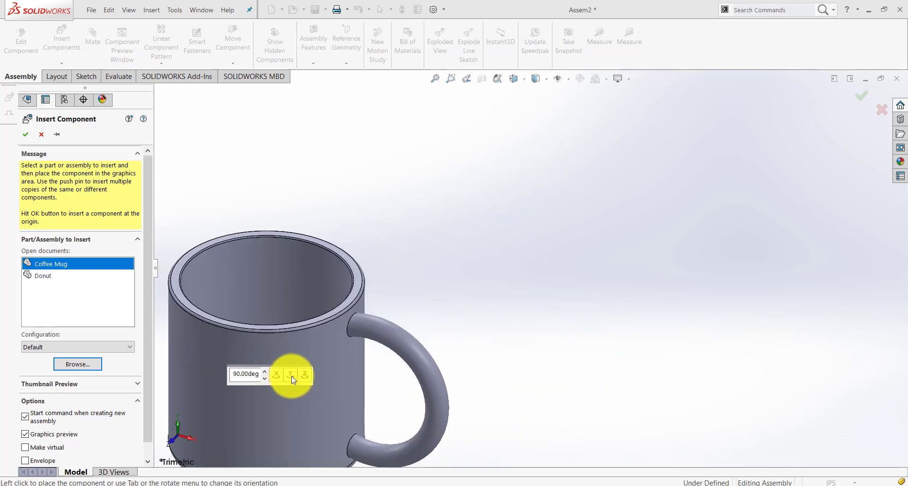
Rotate the Coffee Mug in 90° increments about the Y and Z axes so it lies on its side, and place it
{"action": "left_click", "coordinate": [292, 377]}
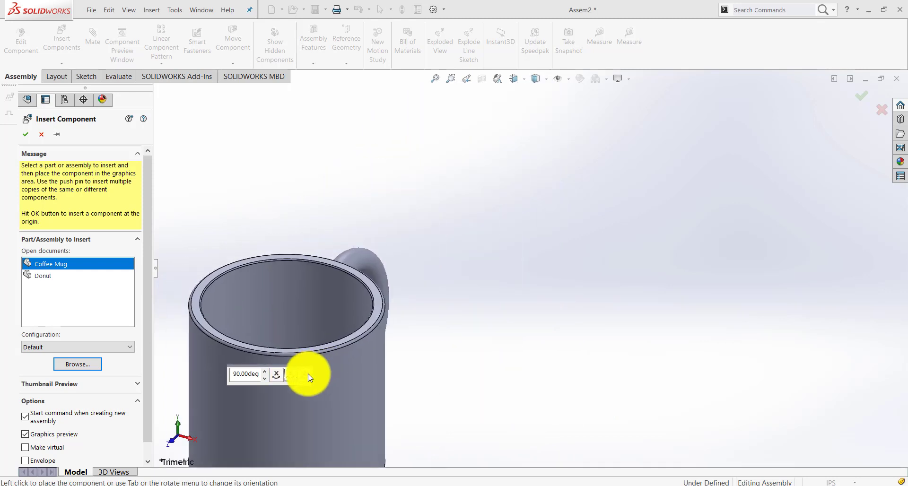
{"action": "left_click", "coordinate": [308, 374]}
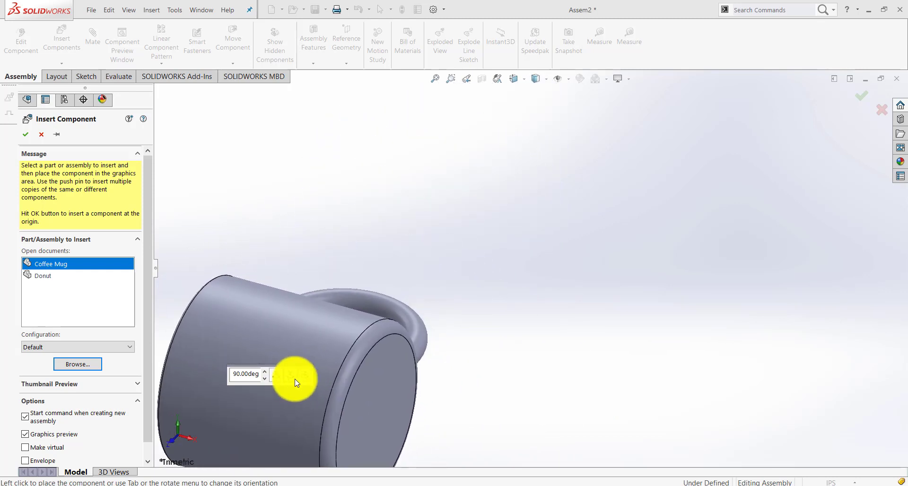
{"action": "left_click", "coordinate": [305, 376]}
{"action": "left_click", "coordinate": [306, 376]}
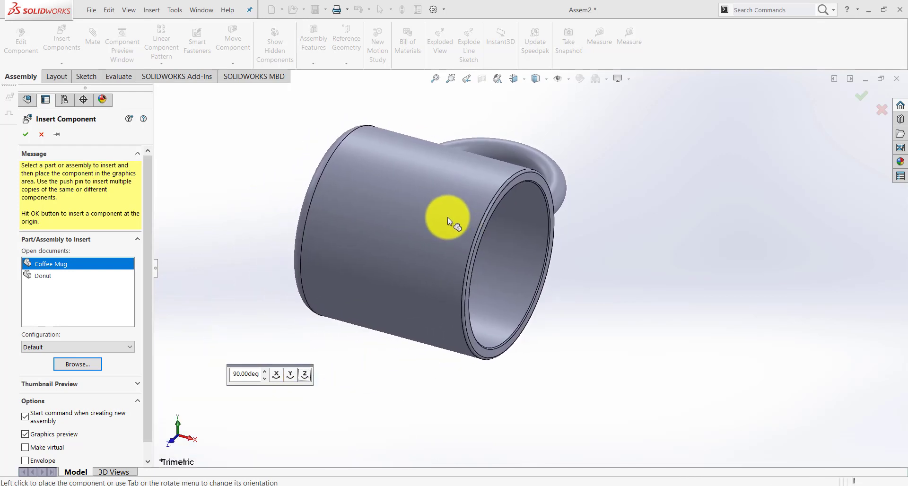
{"action": "left_click", "coordinate": [447, 217]}
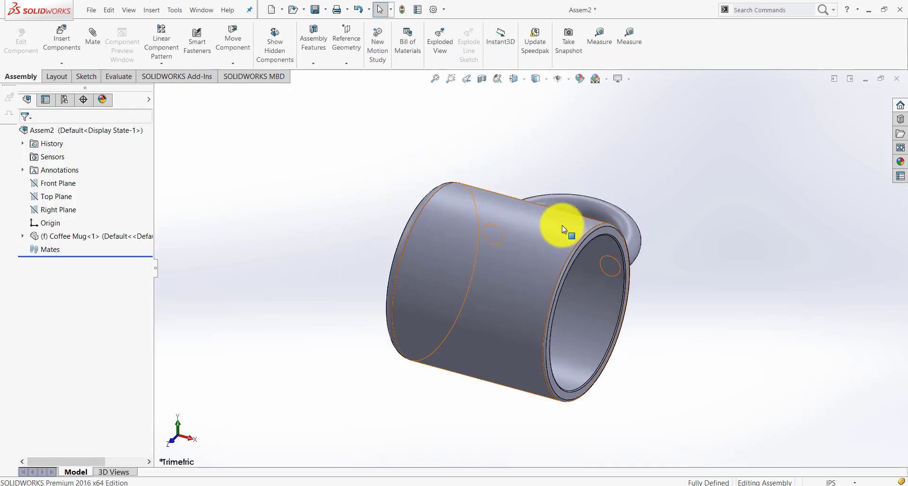
Try to move the fixed Coffee Mug by its outer cylindrical face
{"action": "middle_click_drag", "start_coordinate": [659, 356], "coordinate": [658, 336]}
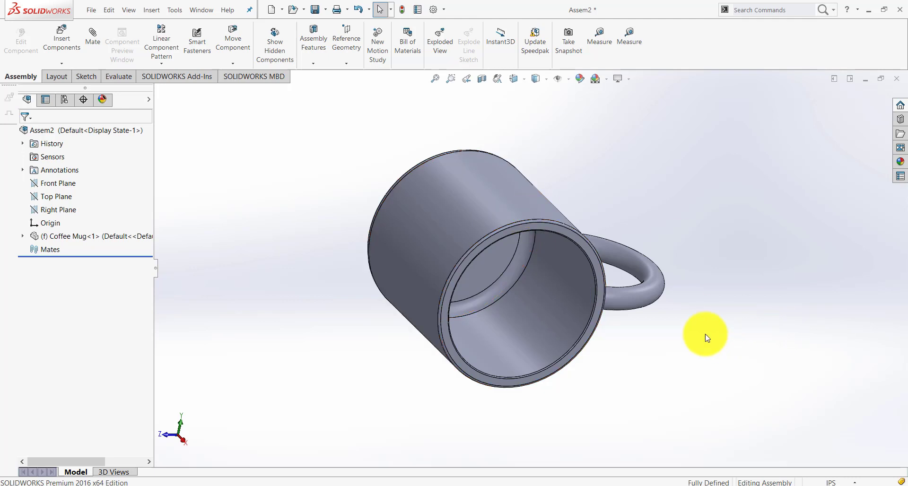
{"action": "left_click", "coordinate": [416, 253]}
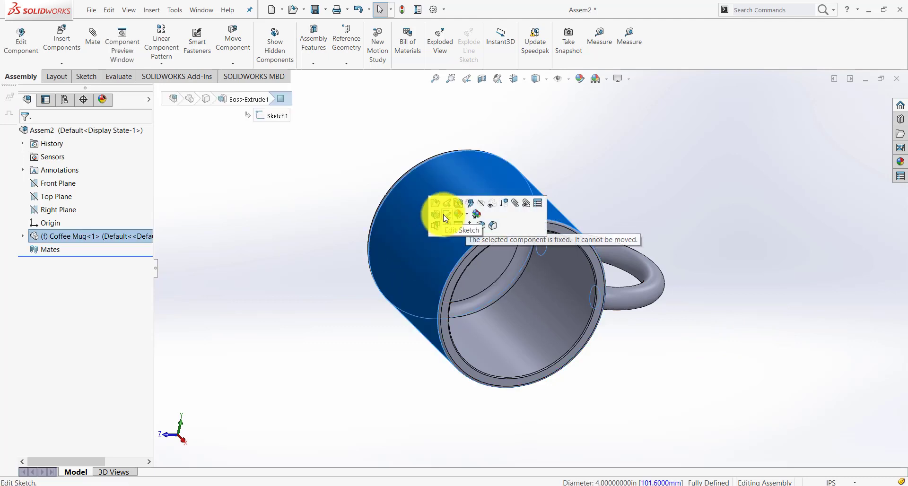
{"action": "left_click_drag", "start_coordinate": [425, 229], "coordinate": [373, 278]}
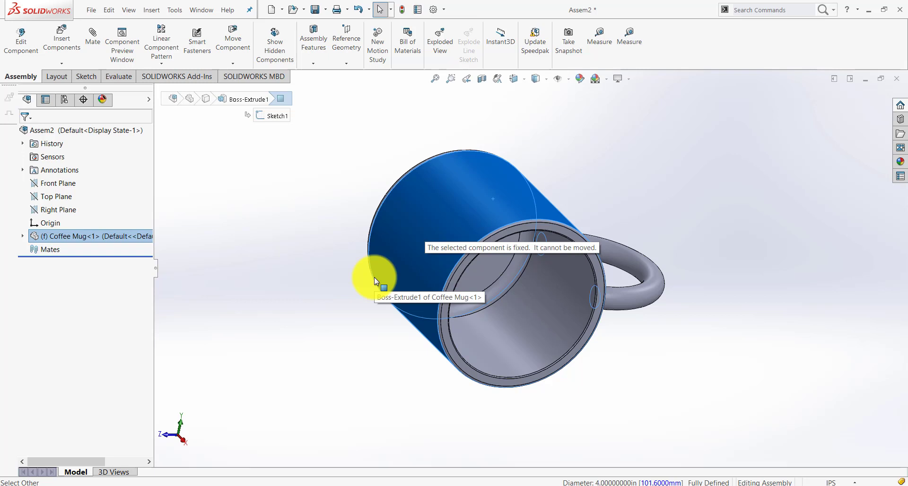
{"action": "left_click", "coordinate": [299, 259]}
{"action": "left_click_drag", "start_coordinate": [435, 185], "coordinate": [297, 223]}
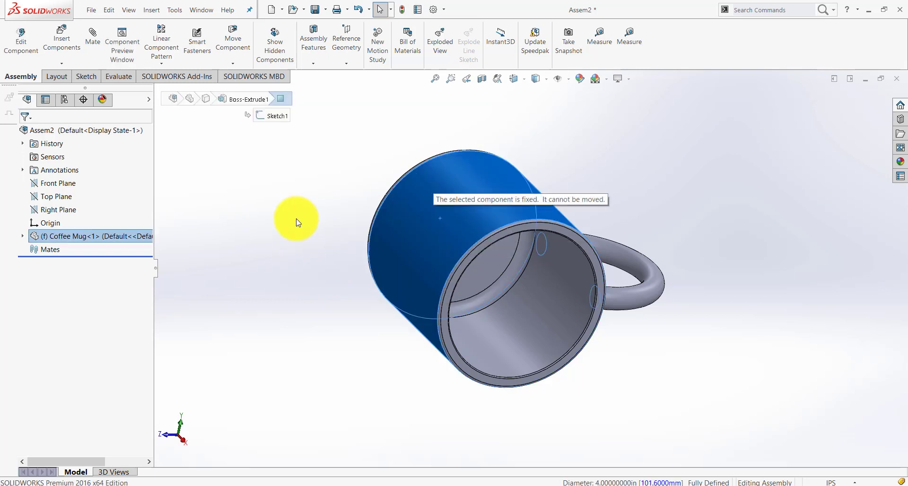
{"action": "left_click", "coordinate": [298, 222]}
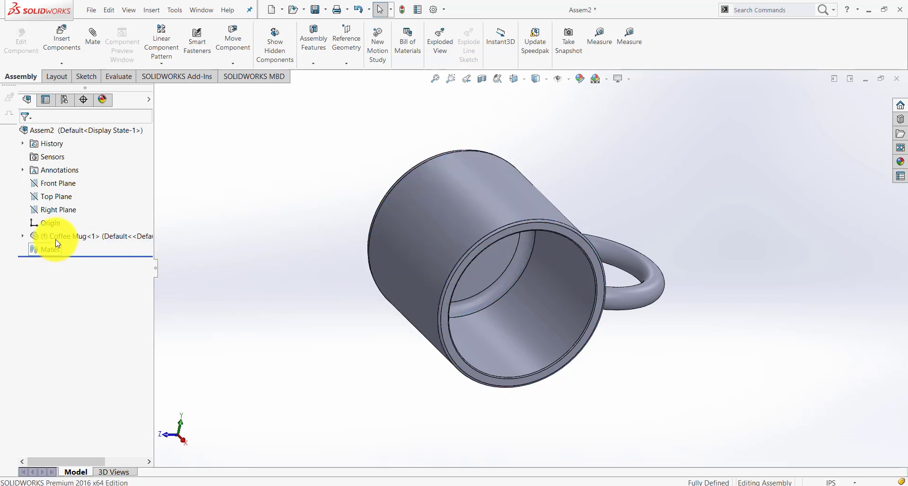
Examine where the assembly's Top, Right and Front planes lie relative to the Coffee Mug
{"action": "left_click", "coordinate": [55, 193]}
{"action": "middle_click_drag", "start_coordinate": [312, 277], "coordinate": [342, 233]}
{"action": "scroll", "coordinate": [342, 232], "scroll_direction": "up", "scroll_amount": 4}
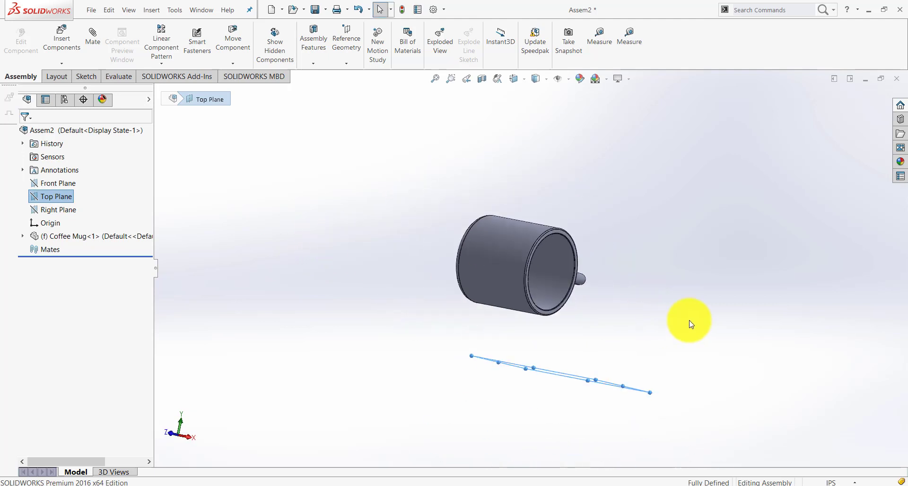
{"action": "middle_click_drag", "start_coordinate": [691, 324], "coordinate": [631, 335]}
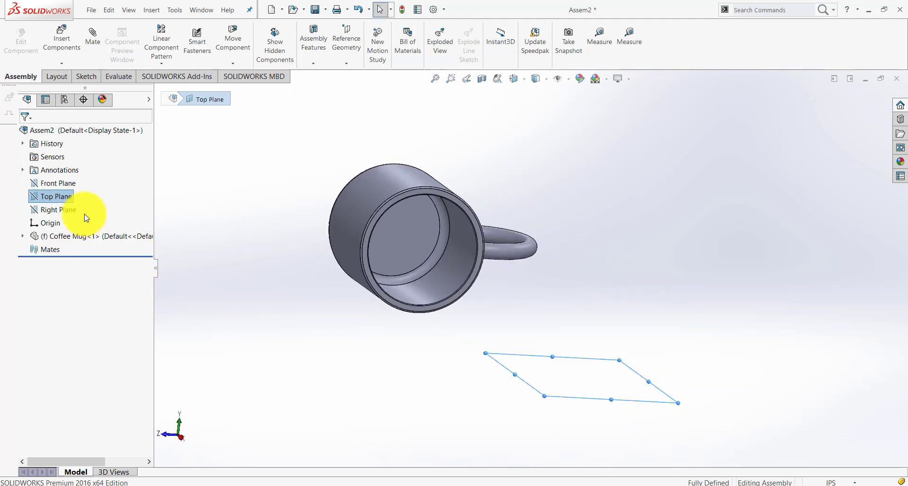
{"action": "left_click", "coordinate": [68, 212]}
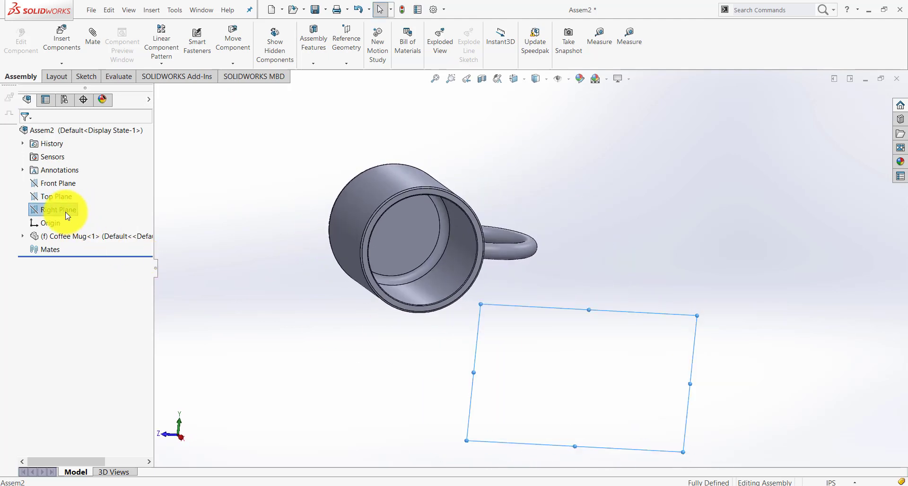
{"action": "left_click", "coordinate": [42, 186]}
{"action": "left_click", "coordinate": [42, 196], "text": "ctrl"}
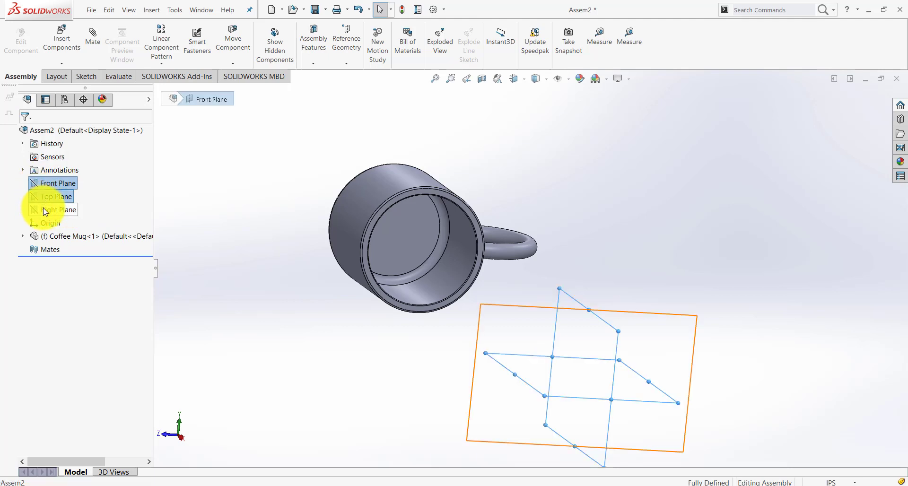
{"action": "left_click", "coordinate": [45, 211], "text": "ctrl"}
{"action": "mouse_move", "coordinate": [314, 290]}
{"action": "middle_mouse_down"}
{"action": "mouse_move", "coordinate": [182, 304]}
{"action": "mouse_move", "coordinate": [314, 294]}
{"action": "middle_mouse_up"}
{"action": "key", "text": "Escape"}
{"action": "middle_click_drag", "start_coordinate": [588, 345], "coordinate": [426, 222]}
Float the fixed Coffee Mug component and move it a short distance in the assembly
{"action": "left_click", "coordinate": [397, 168]}
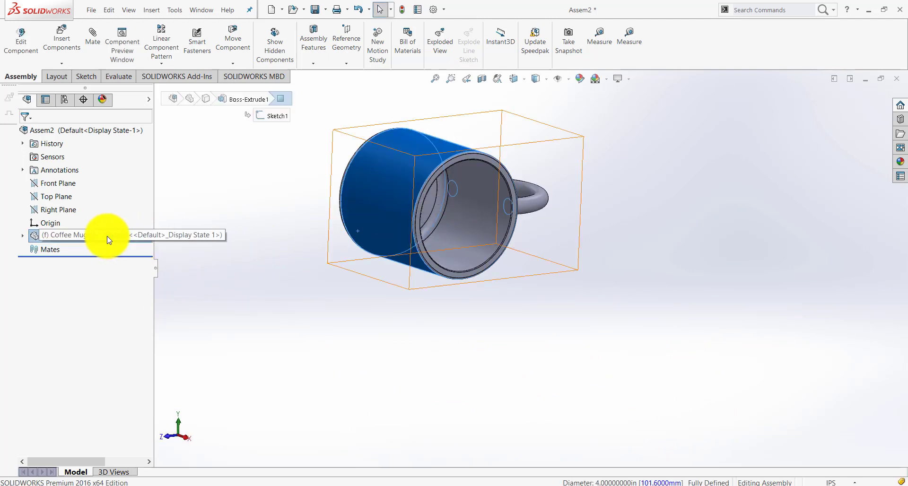
{"action": "key", "text": "Escape"}
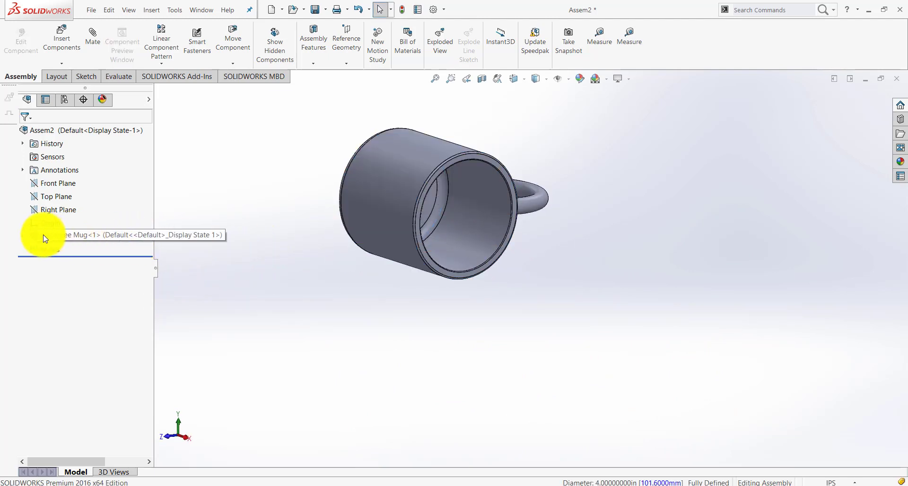
{"action": "right_click", "coordinate": [81, 239]}
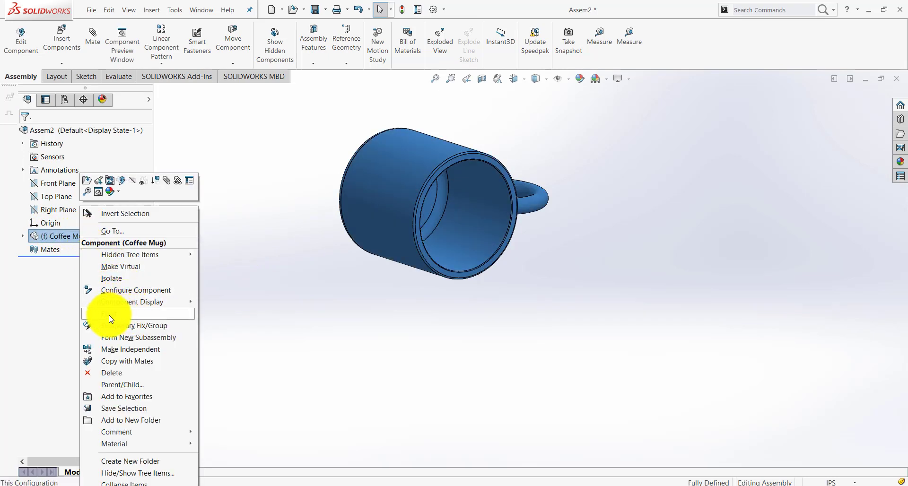
{"action": "left_click", "coordinate": [123, 314]}
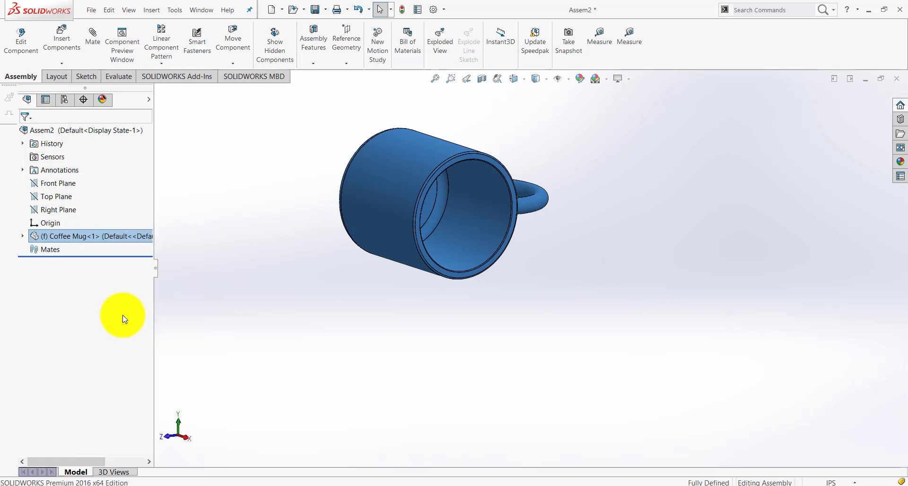
{"action": "left_click", "coordinate": [397, 320]}
{"action": "left_click_drag", "start_coordinate": [402, 209], "coordinate": [436, 219]}
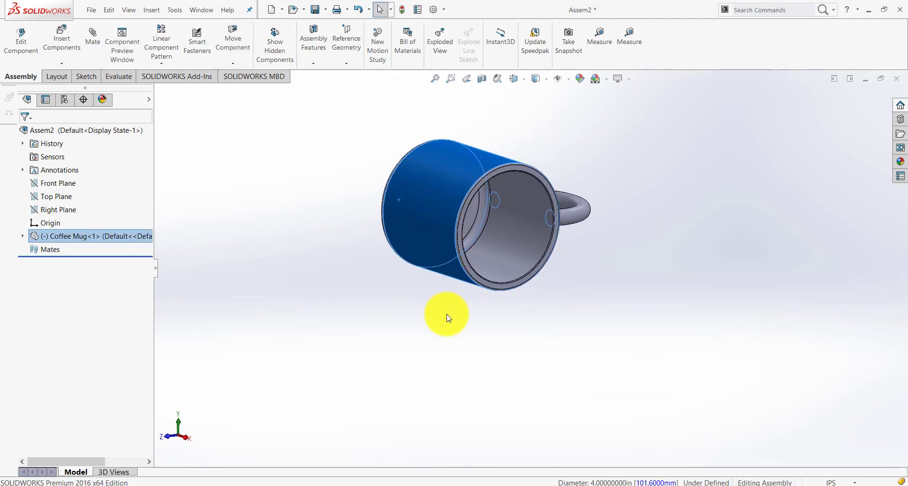
{"action": "left_click", "coordinate": [448, 315]}
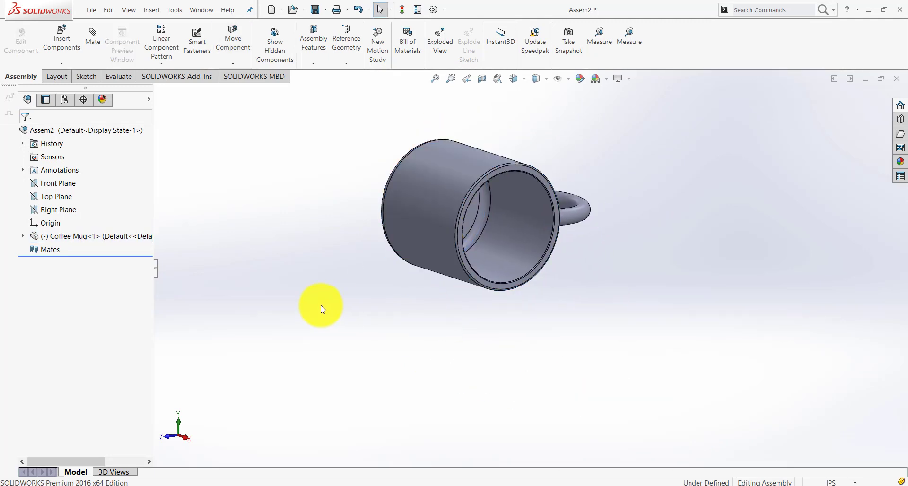
Examine the Top Plane as the resting surface for the mug's outer cylindrical face, viewing both at several angles
{"action": "left_click", "coordinate": [57, 196]}
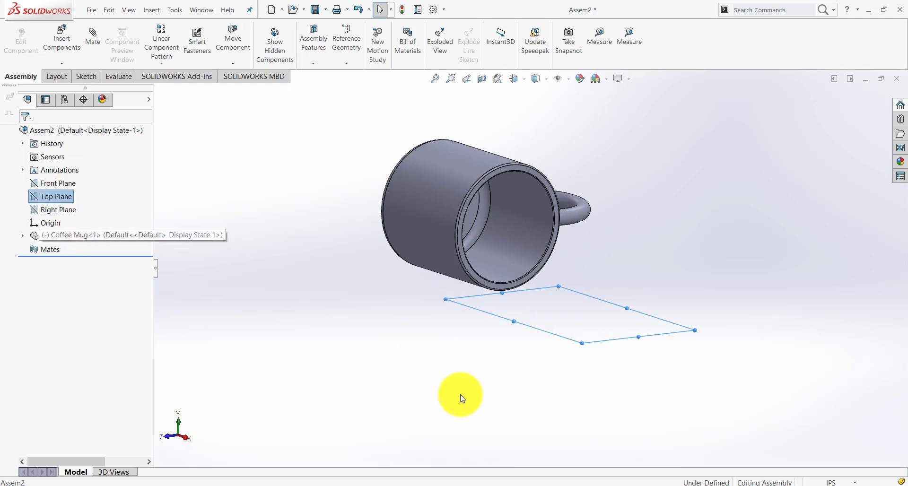
{"action": "scroll", "coordinate": [506, 309], "scroll_direction": "down", "scroll_amount": 2}
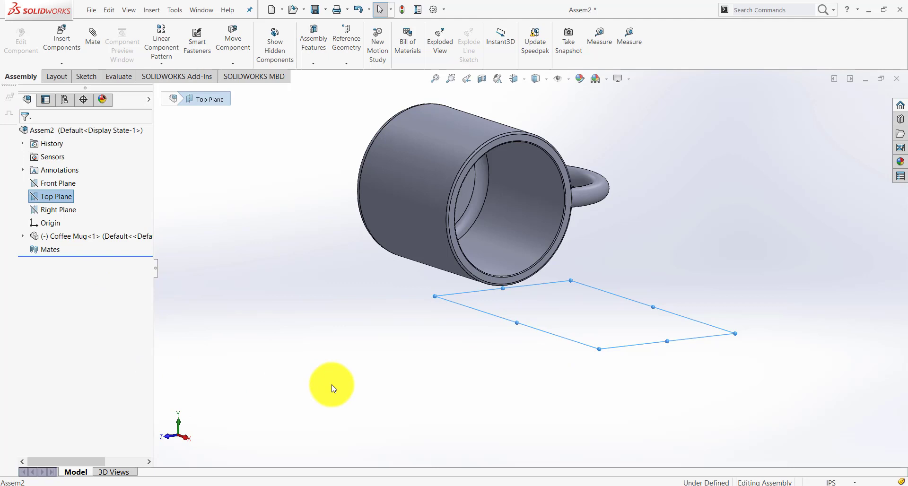
{"action": "left_click", "coordinate": [332, 387]}
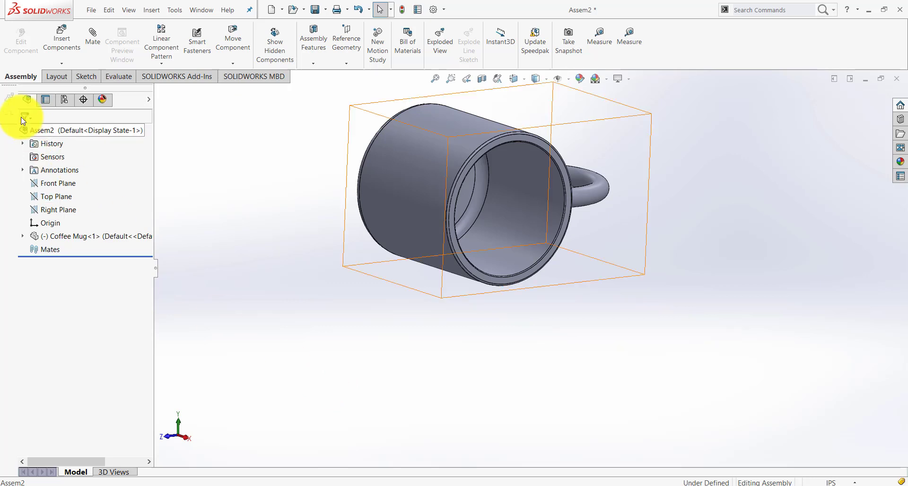
{"action": "middle_click_drag", "start_coordinate": [462, 302], "coordinate": [436, 331]}
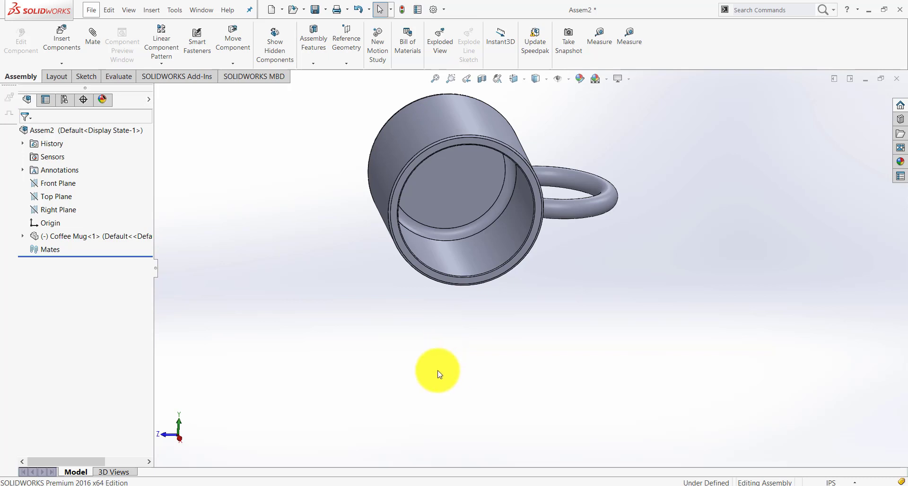
{"action": "left_click", "coordinate": [51, 201]}
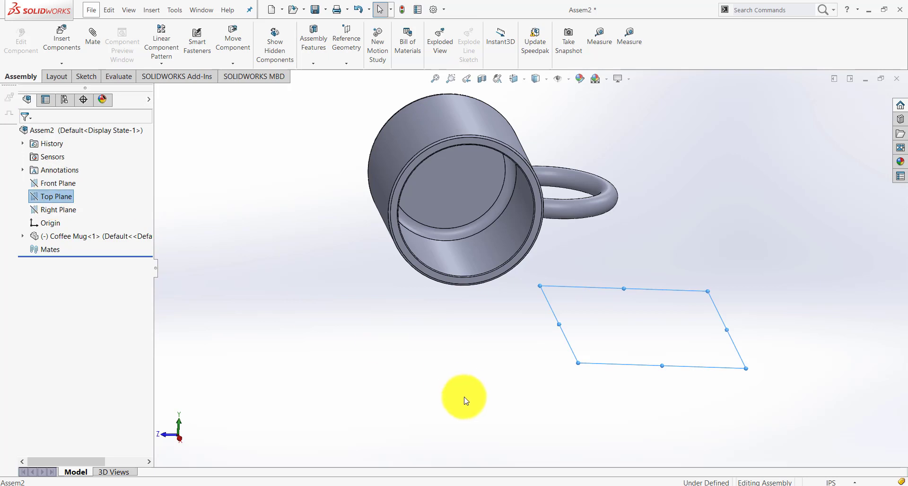
{"action": "middle_click_drag", "start_coordinate": [465, 397], "coordinate": [506, 291]}
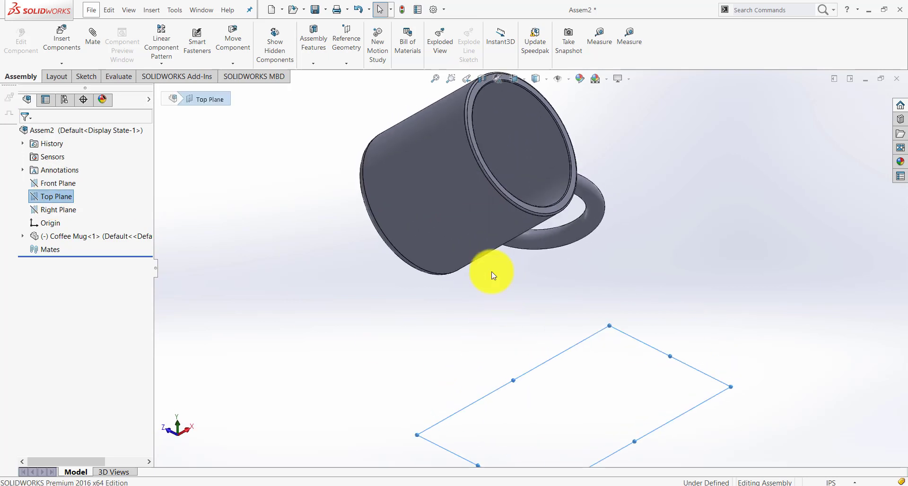
{"action": "left_click", "coordinate": [473, 240], "text": "ctrl"}
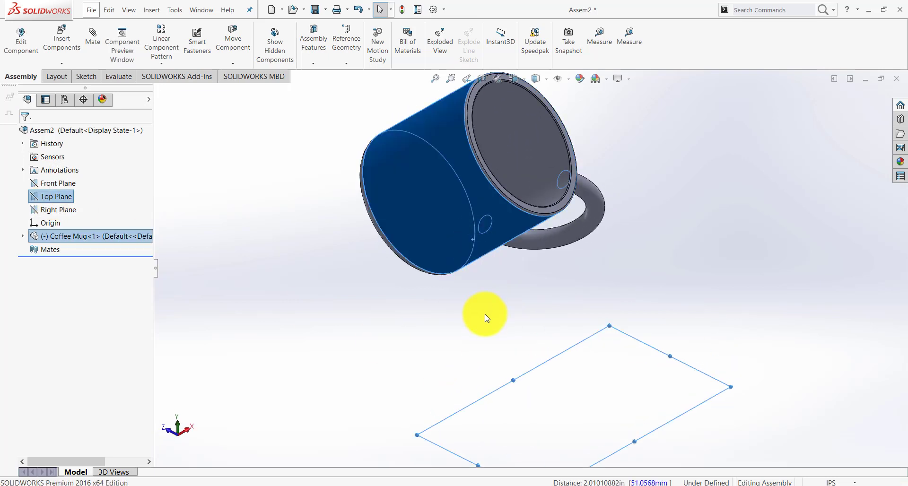
{"action": "mouse_move", "coordinate": [467, 324]}
{"action": "middle_mouse_down"}
{"action": "mouse_move", "coordinate": [500, 303]}
{"action": "mouse_move", "coordinate": [476, 379]}
{"action": "mouse_move", "coordinate": [490, 414]}
{"action": "mouse_move", "coordinate": [375, 393]}
{"action": "mouse_move", "coordinate": [503, 401]}
{"action": "middle_mouse_up"}
{"action": "left_click", "coordinate": [551, 316]}
{"action": "scroll", "coordinate": [543, 285], "scroll_direction": "down", "scroll_amount": 3}
{"action": "middle_click_drag", "start_coordinate": [543, 285], "coordinate": [529, 294]}
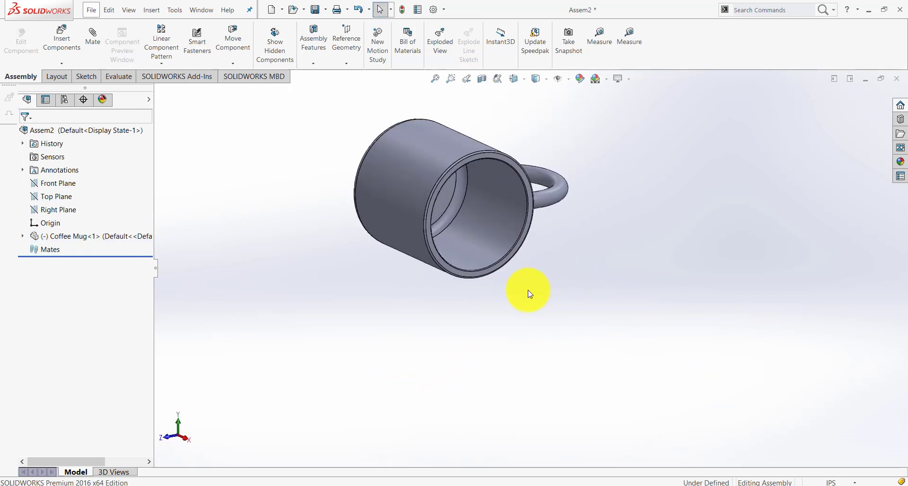
Add a tangent mate between the assembly's Top Plane and the mug's outer cylindrical face
{"action": "left_click", "coordinate": [92, 43]}
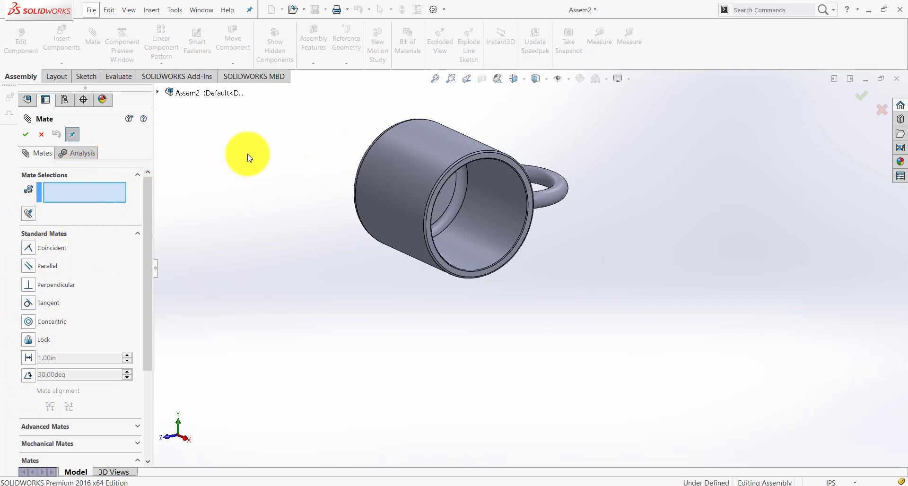
{"action": "left_click", "coordinate": [158, 92]}
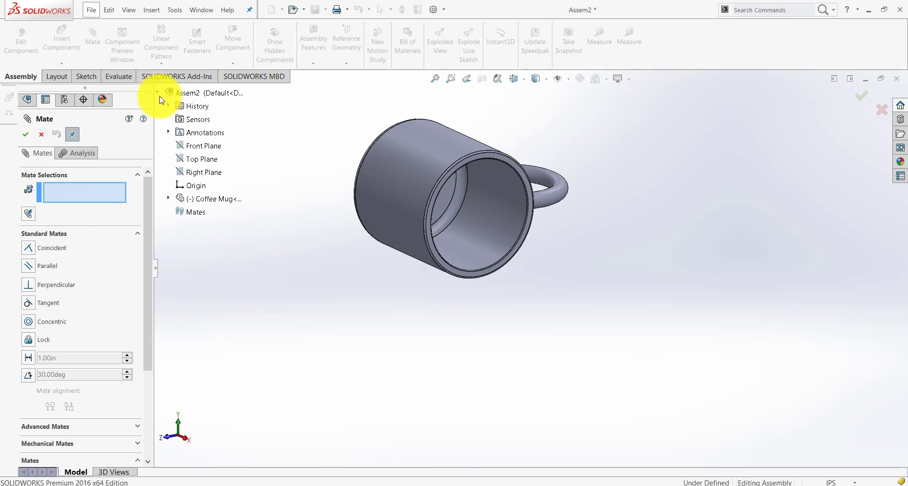
{"action": "left_click", "coordinate": [203, 161]}
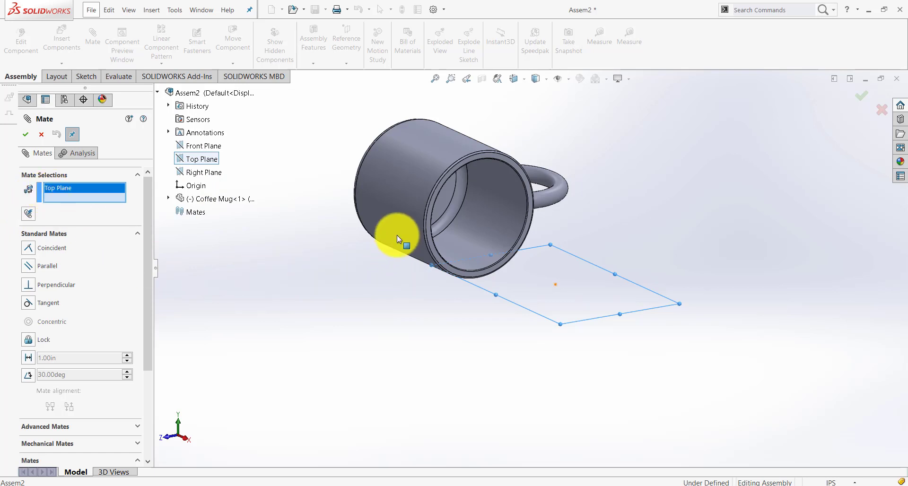
{"action": "left_click", "coordinate": [411, 179]}
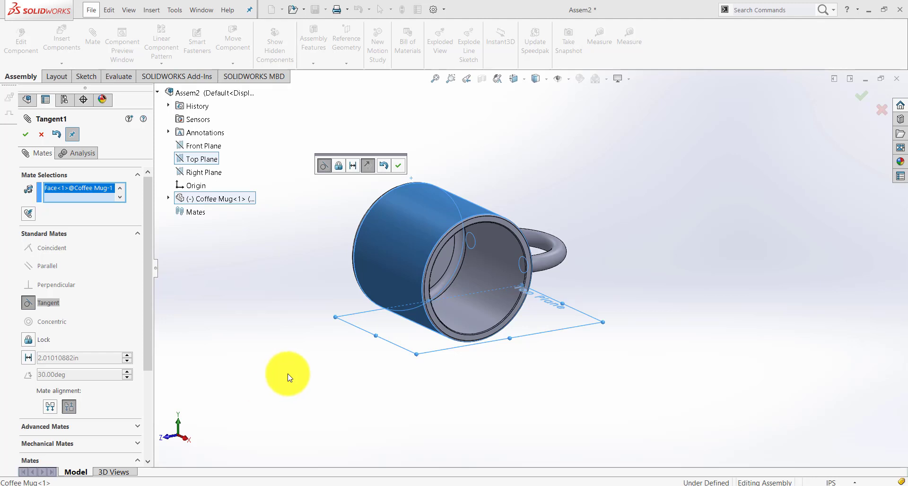
{"action": "left_click", "coordinate": [24, 135]}
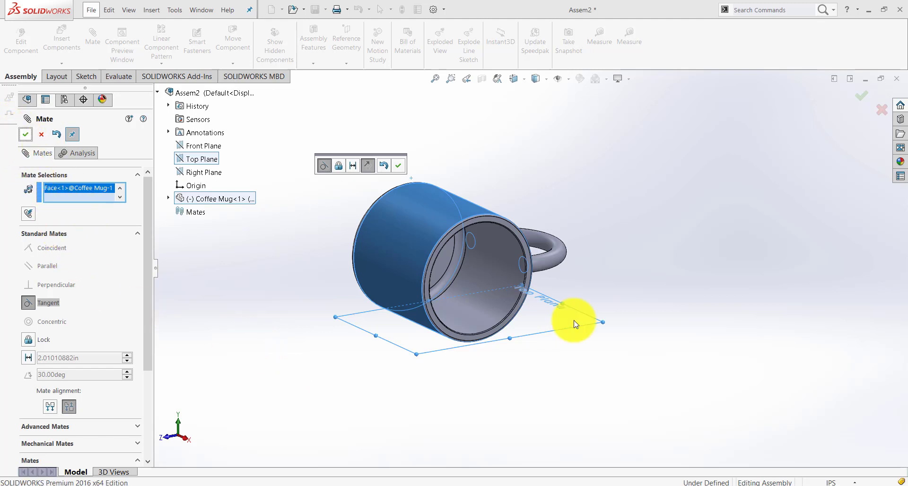
{"action": "middle_click_drag", "start_coordinate": [595, 342], "coordinate": [553, 307]}
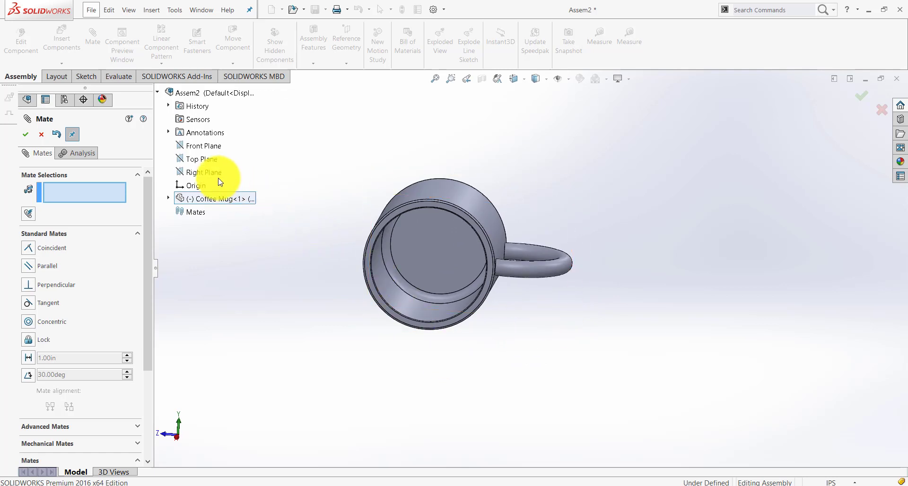
{"action": "left_click", "coordinate": [207, 162]}
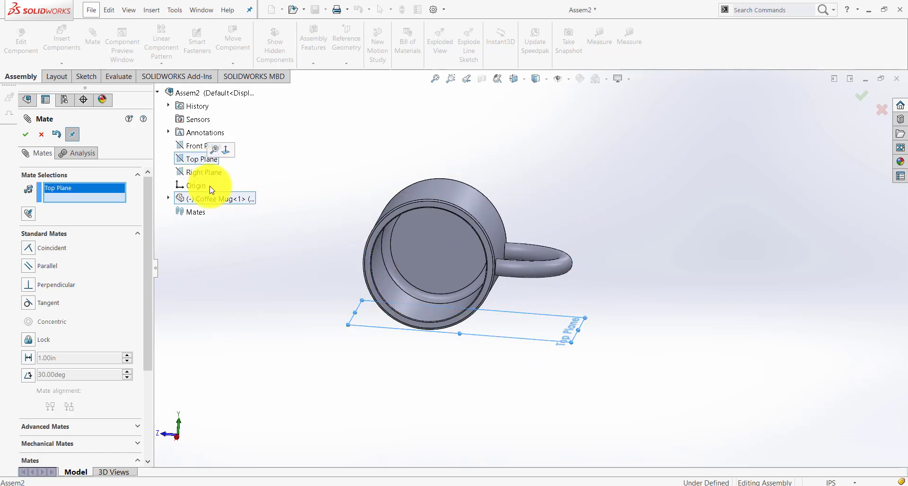
{"action": "left_click", "coordinate": [561, 269]}
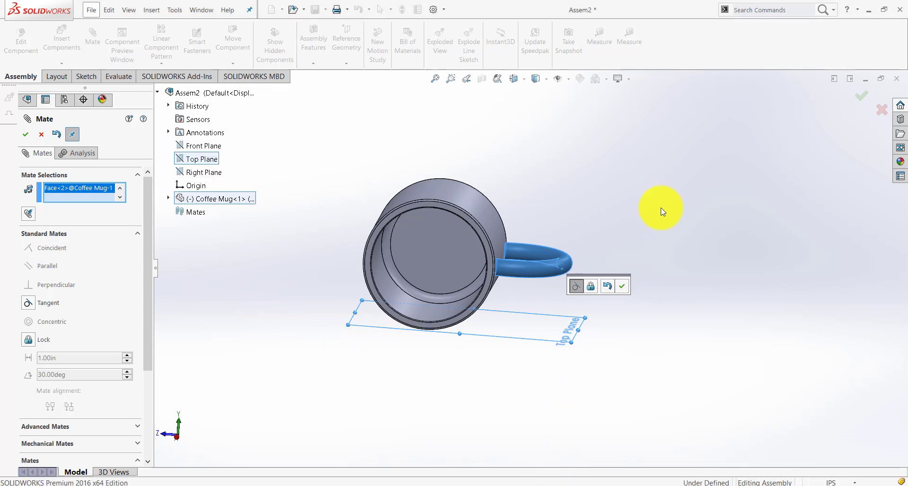
{"action": "left_click", "coordinate": [41, 135]}
Rotate the Coffee Mug about its axis so its handle swings down to near the Top Plane
{"action": "left_click_drag", "start_coordinate": [560, 269], "coordinate": [527, 311]}
{"action": "left_click", "coordinate": [344, 361]}
{"action": "left_click", "coordinate": [55, 202]}
{"action": "left_click", "coordinate": [564, 295]}
{"action": "left_click", "coordinate": [496, 346]}
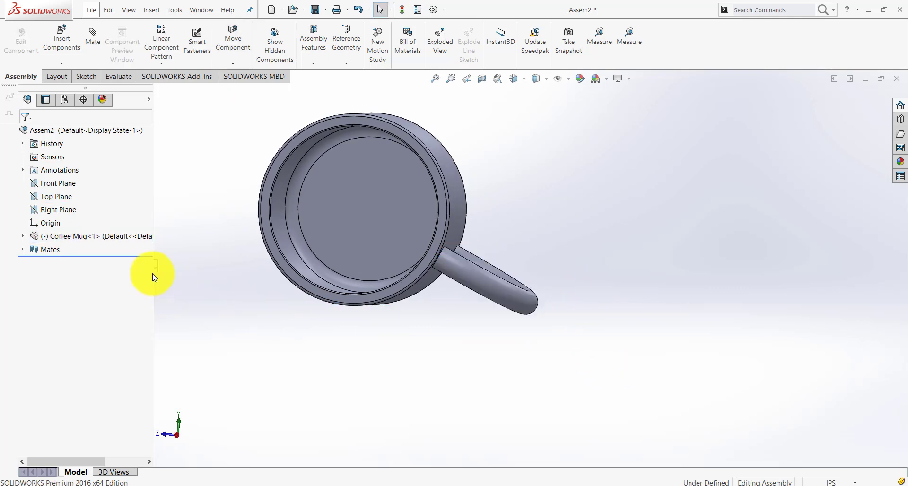
Add a tangent mate between the mug's swept handle face and the assembly's Top Plane
{"action": "left_click", "coordinate": [86, 33]}
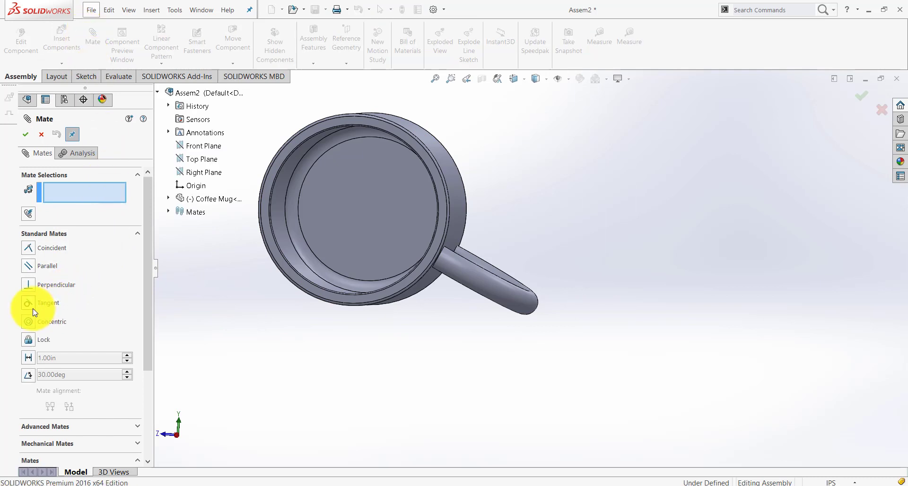
{"action": "left_click", "coordinate": [529, 303]}
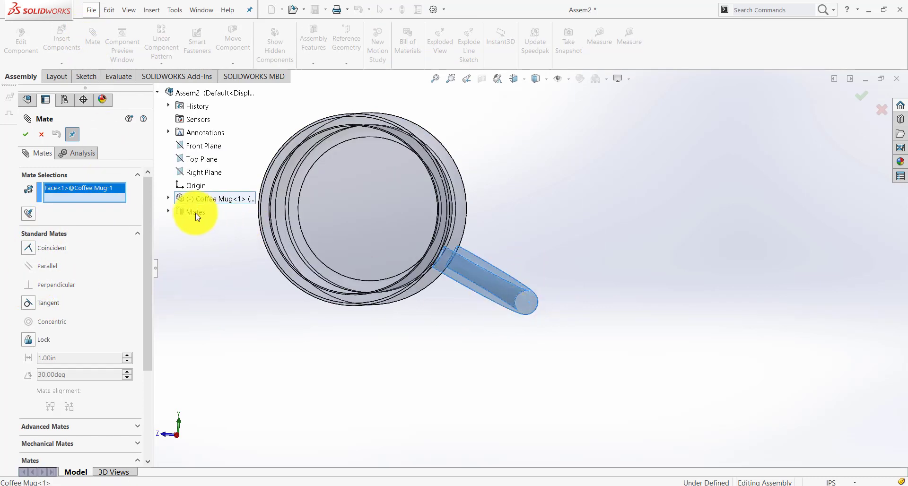
{"action": "left_click", "coordinate": [199, 159]}
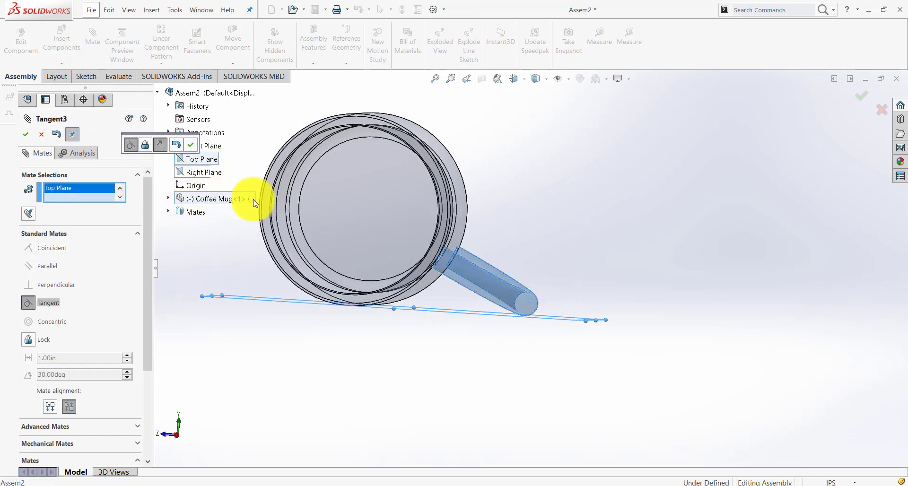
{"action": "scroll", "coordinate": [536, 314], "scroll_direction": "down", "scroll_amount": 6}
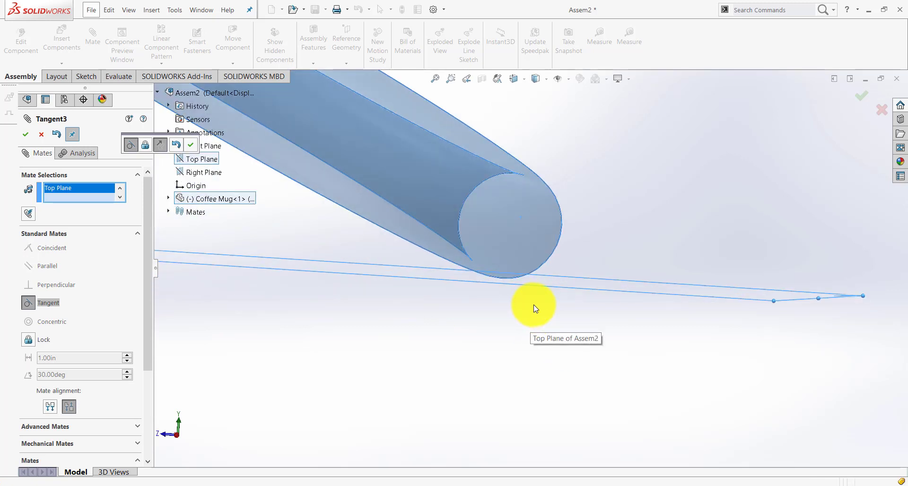
{"action": "middle_click_drag", "start_coordinate": [536, 303], "coordinate": [540, 304]}
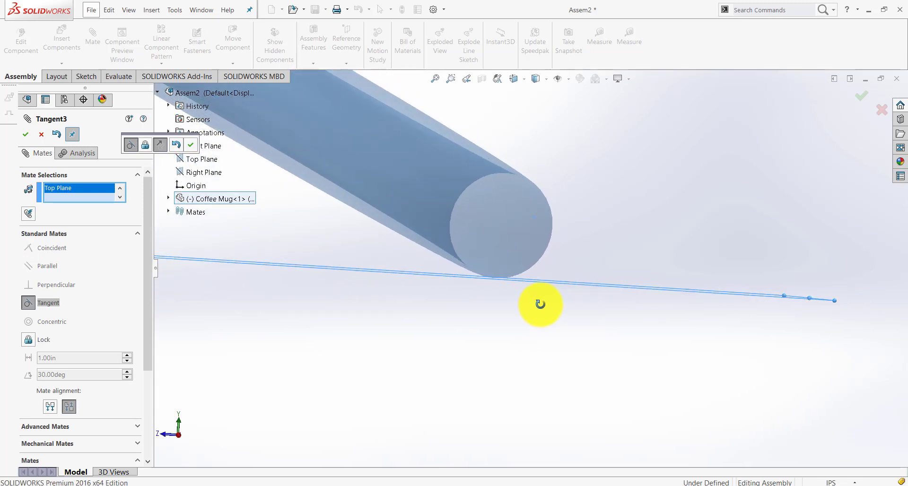
{"action": "left_click", "coordinate": [29, 141]}
{"action": "scroll", "coordinate": [537, 327], "scroll_direction": "up", "scroll_amount": 5}
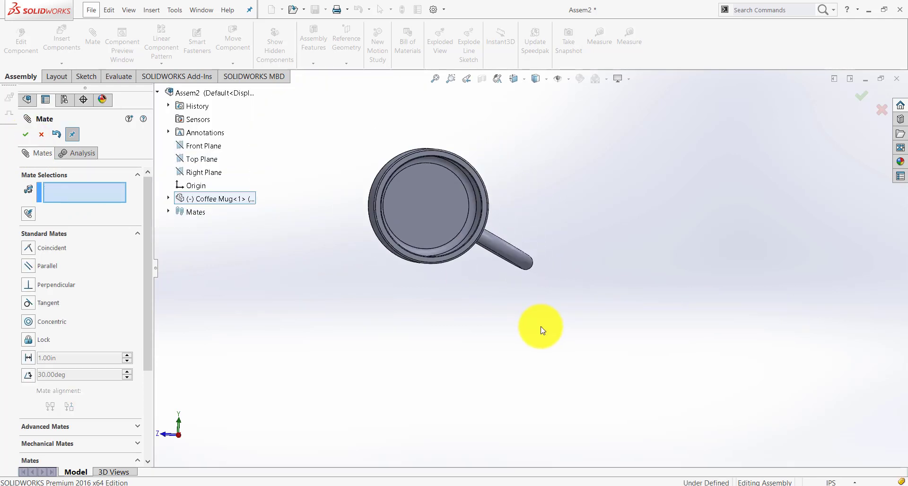
{"action": "middle_click_drag", "start_coordinate": [525, 324], "coordinate": [485, 270]}
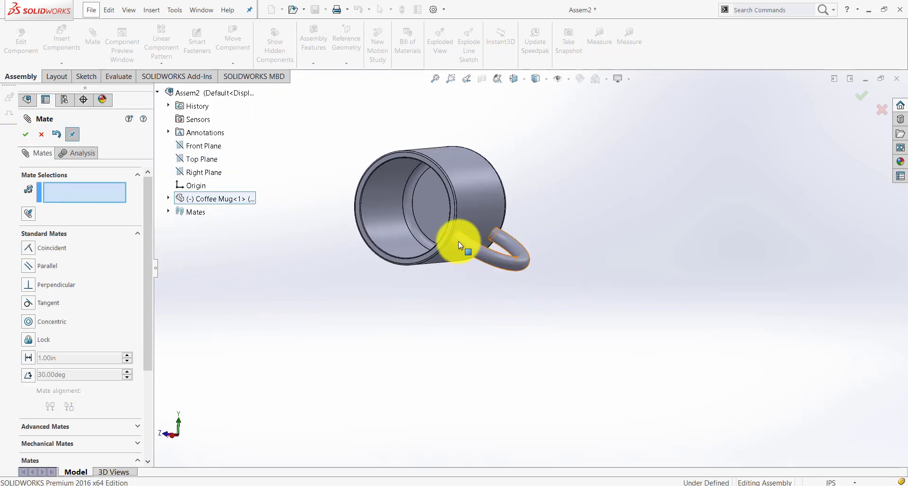
{"action": "left_click_drag", "start_coordinate": [458, 241], "coordinate": [473, 263]}
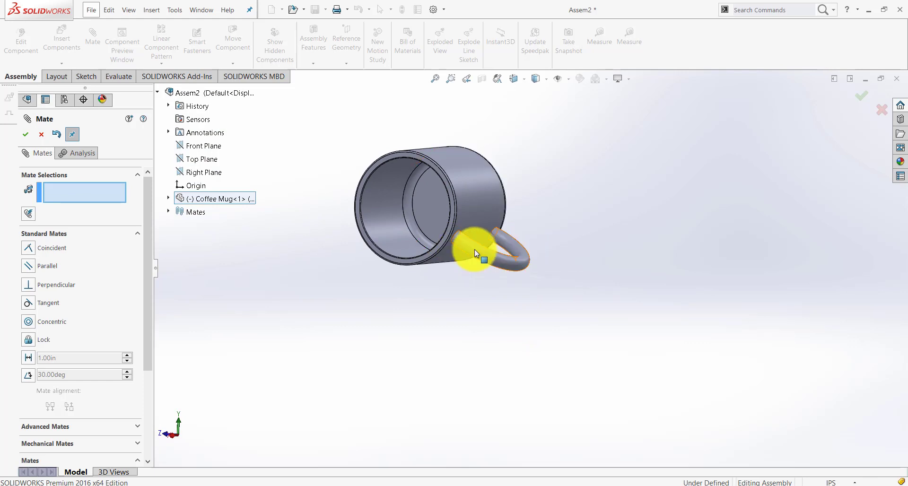
{"action": "scroll", "coordinate": [474, 251], "scroll_direction": "down", "scroll_amount": 5}
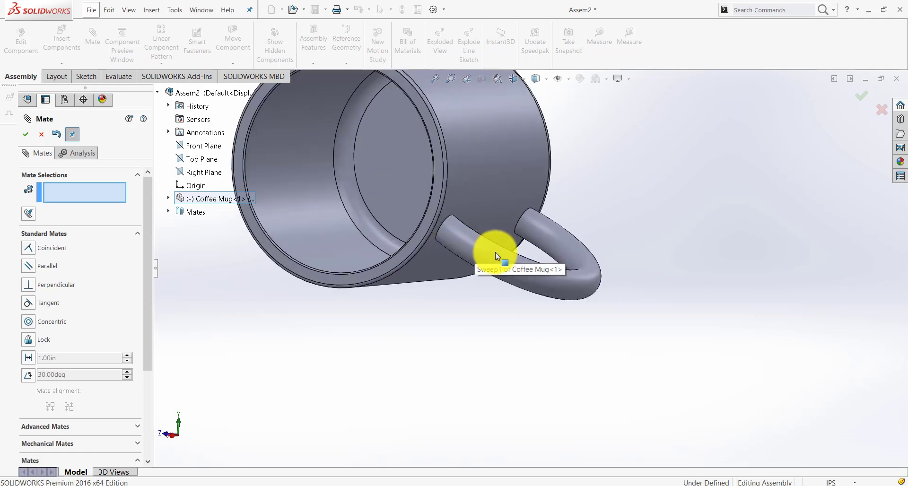
{"action": "scroll", "coordinate": [594, 283], "scroll_direction": "up", "scroll_amount": 5}
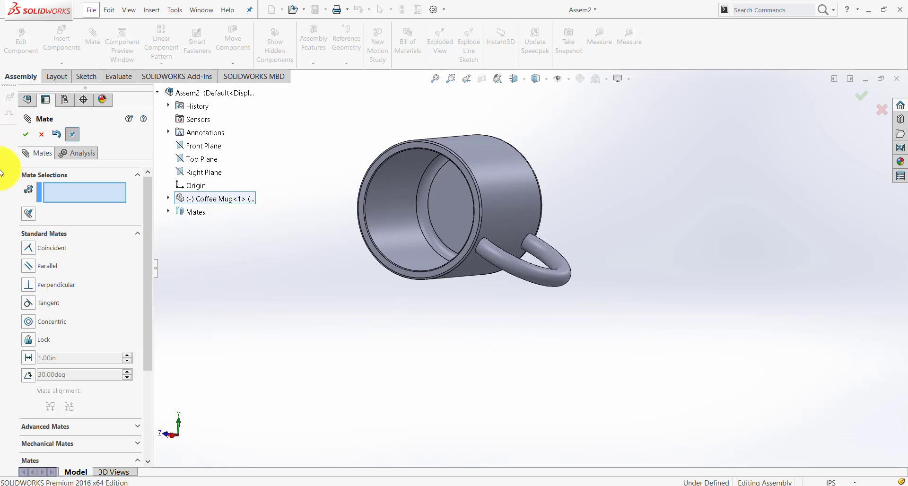
{"action": "left_click", "coordinate": [26, 134]}
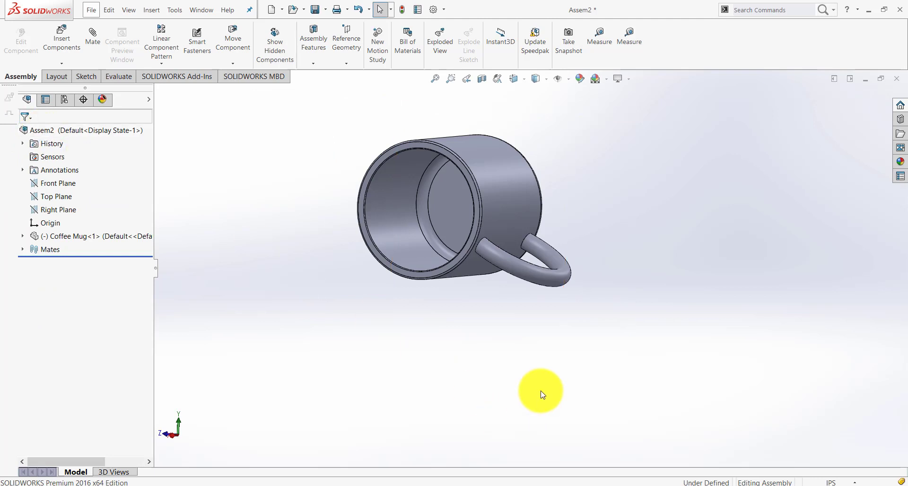
Undo the handle's tangent mate and swing the mug's handle up away from the Top Plane
{"action": "key", "text": "ctrl+shift+z"}
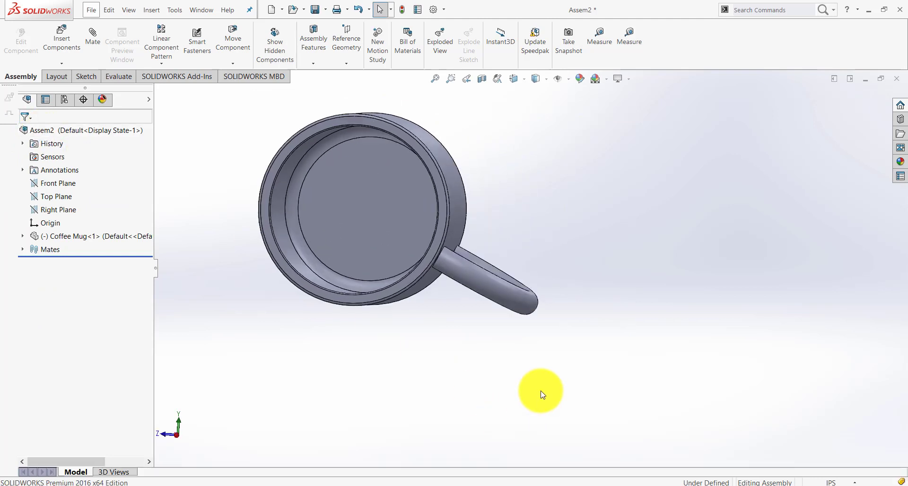
{"action": "right_click_drag", "start_coordinate": [523, 304], "coordinate": [560, 160]}
{"action": "scroll", "coordinate": [538, 316], "scroll_direction": "up", "scroll_amount": 3}
{"action": "middle_click_drag", "start_coordinate": [569, 315], "coordinate": [561, 355]}
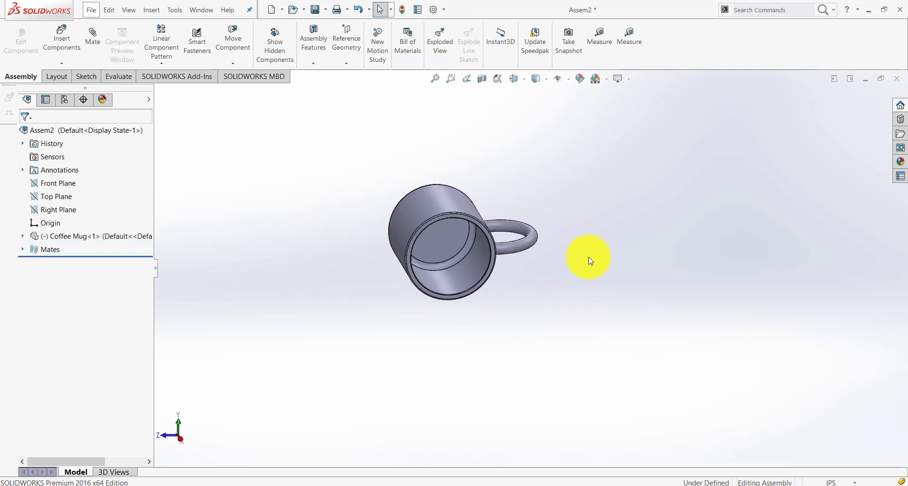
{"action": "scroll", "coordinate": [588, 258], "scroll_direction": "down", "scroll_amount": 2}
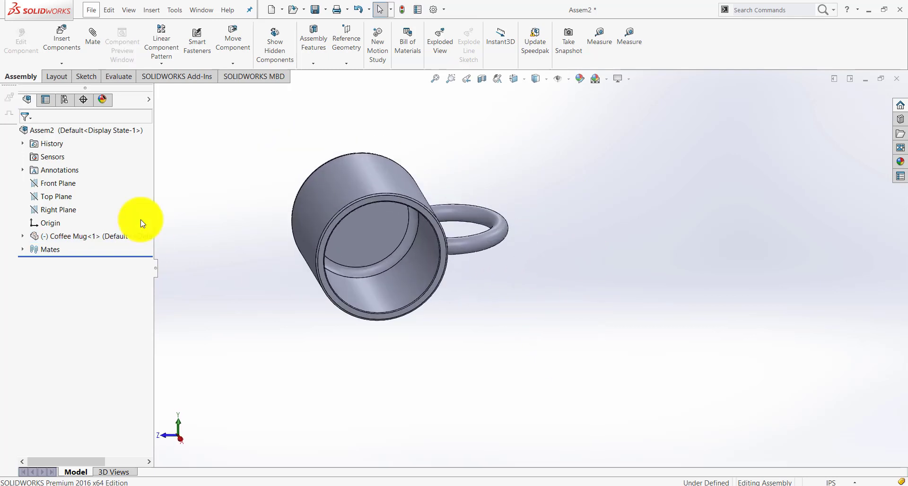
Compare the assembly's Top Plane with the Coffee Mug's own Front Plane through the handle
{"action": "left_click", "coordinate": [66, 197]}
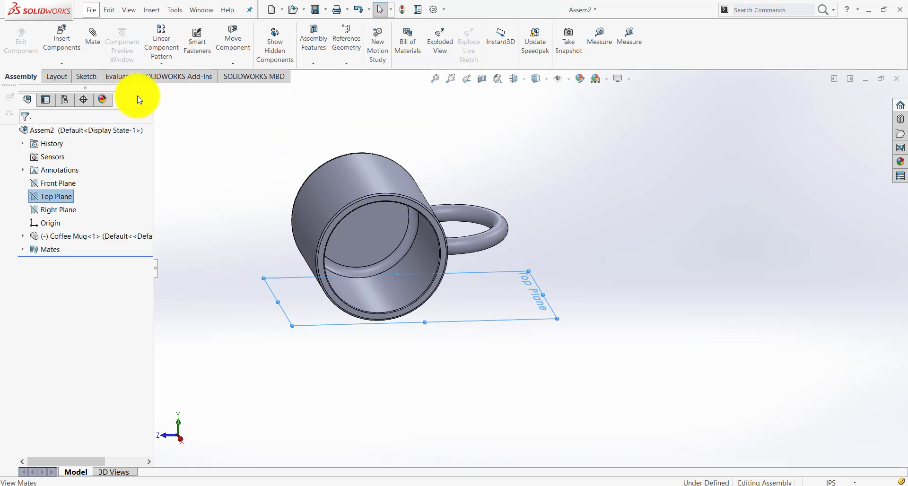
{"action": "left_click", "coordinate": [22, 237]}
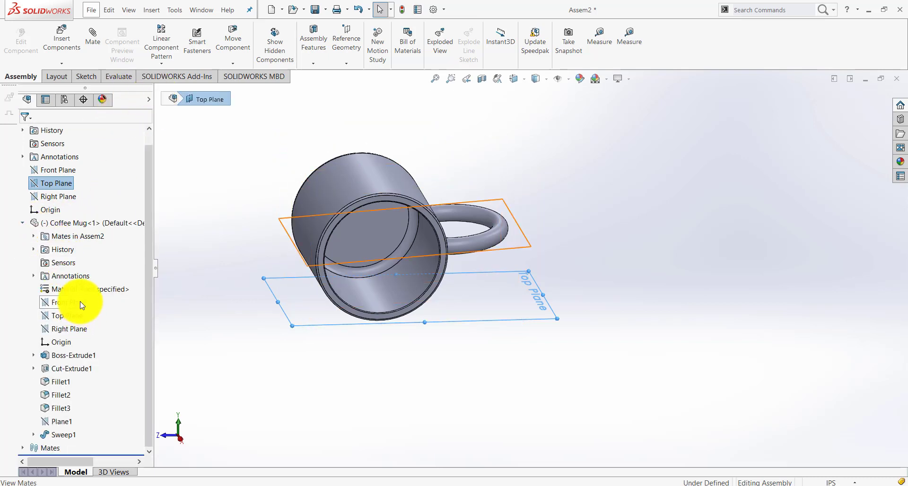
{"action": "left_click", "coordinate": [71, 302], "text": "ctrl"}
{"action": "middle_click_drag", "start_coordinate": [628, 354], "coordinate": [650, 355]}
Swing the mug's handle down toward the Top Plane and check the handle face against that plane
{"action": "right_click_drag", "start_coordinate": [501, 224], "coordinate": [496, 267]}
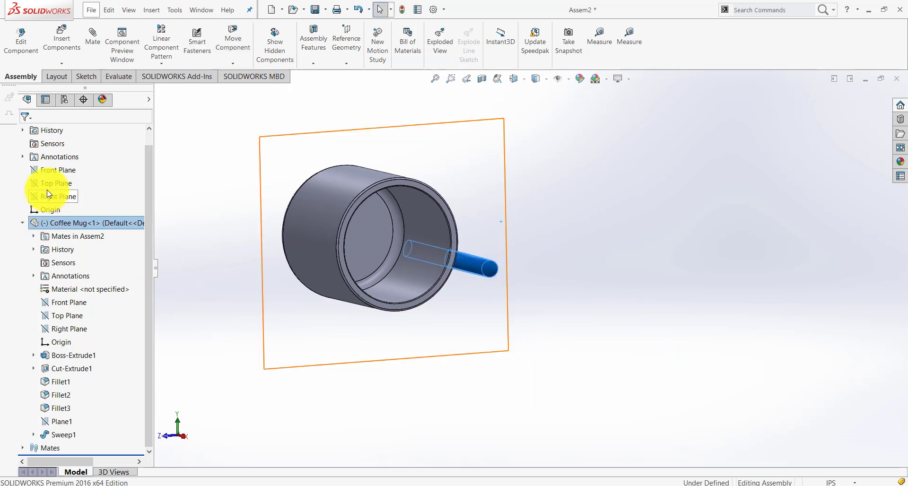
{"action": "left_click", "coordinate": [603, 315]}
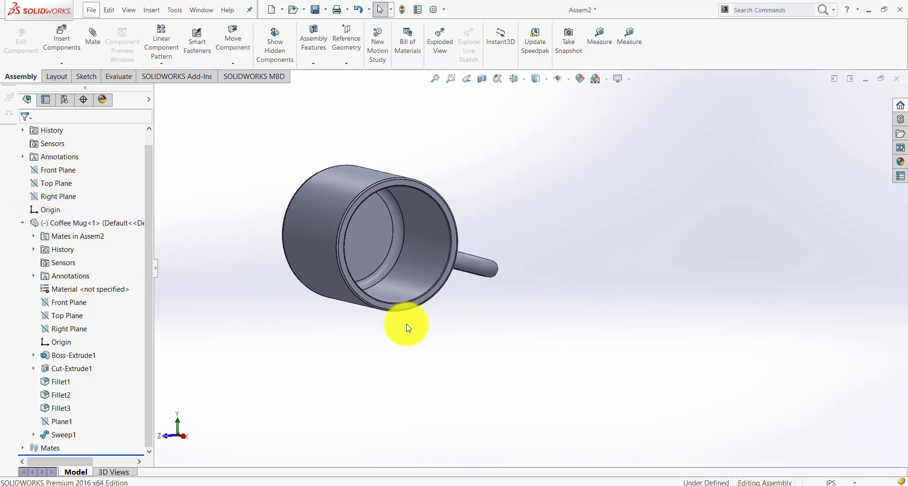
{"action": "left_click", "coordinate": [22, 225]}
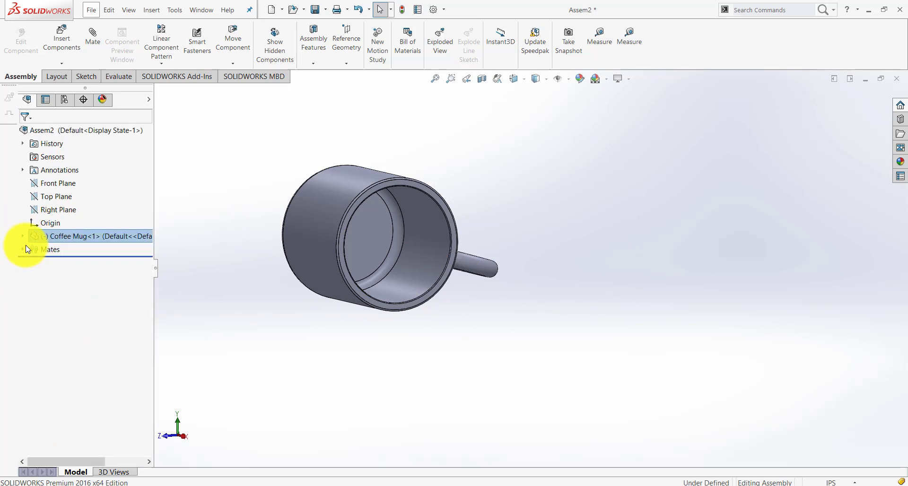
{"action": "left_click", "coordinate": [52, 198]}
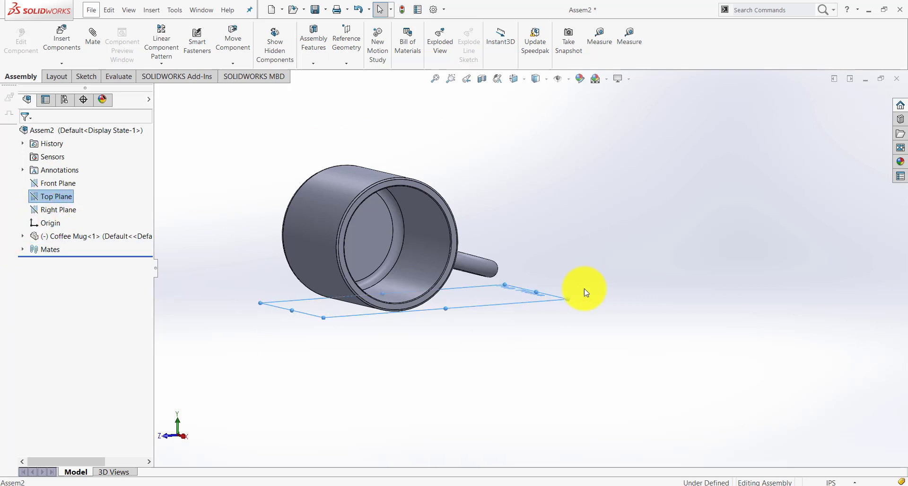
{"action": "left_click", "coordinate": [488, 274]}
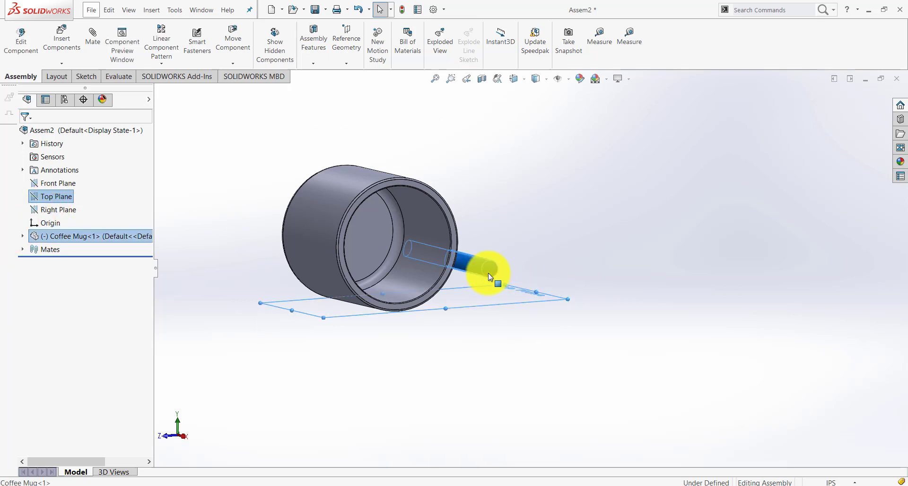
{"action": "left_click", "coordinate": [715, 396]}
Rotate the Coffee Mug so its handle points upward again, clear of the Top Plane
{"action": "right_click_drag", "start_coordinate": [487, 264], "coordinate": [439, 305]}
{"action": "left_click", "coordinate": [455, 347]}
{"action": "scroll", "coordinate": [455, 348], "scroll_direction": "up", "scroll_amount": 3}
{"action": "scroll", "coordinate": [484, 315], "scroll_direction": "down", "scroll_amount": 2}
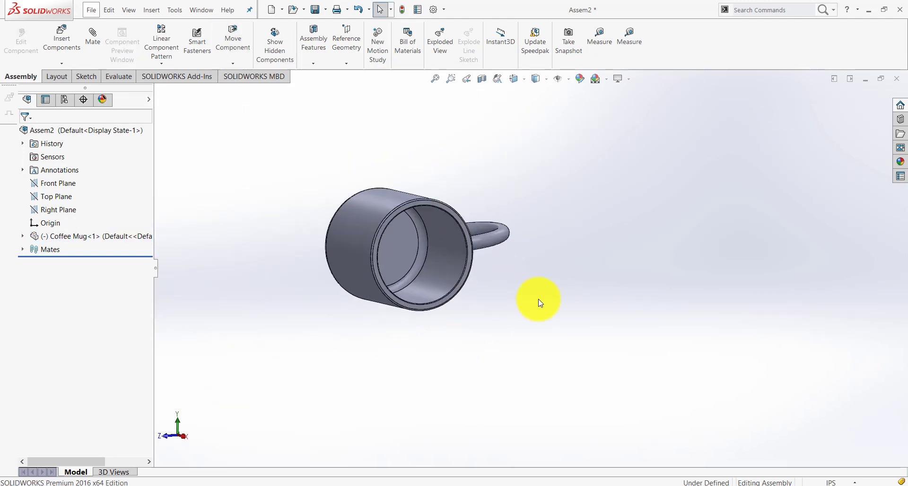
{"action": "scroll", "coordinate": [539, 303], "scroll_direction": "down", "scroll_amount": 1}
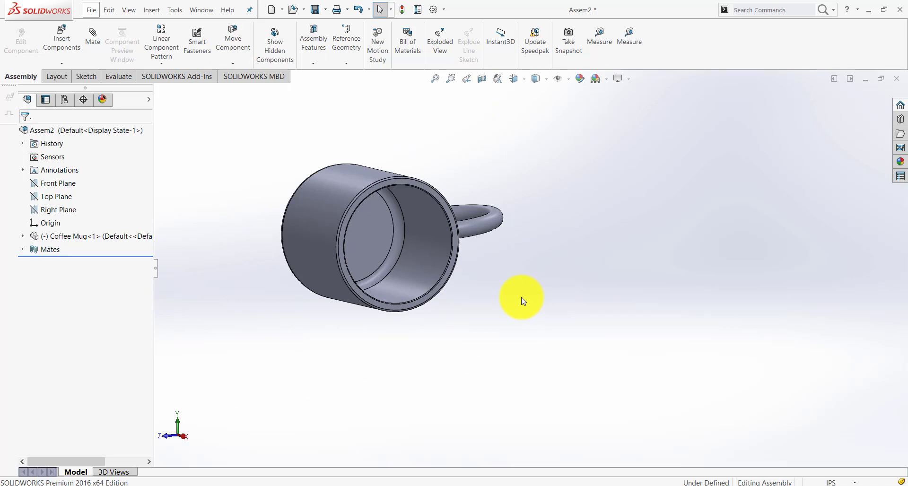
{"action": "left_click", "coordinate": [94, 36]}
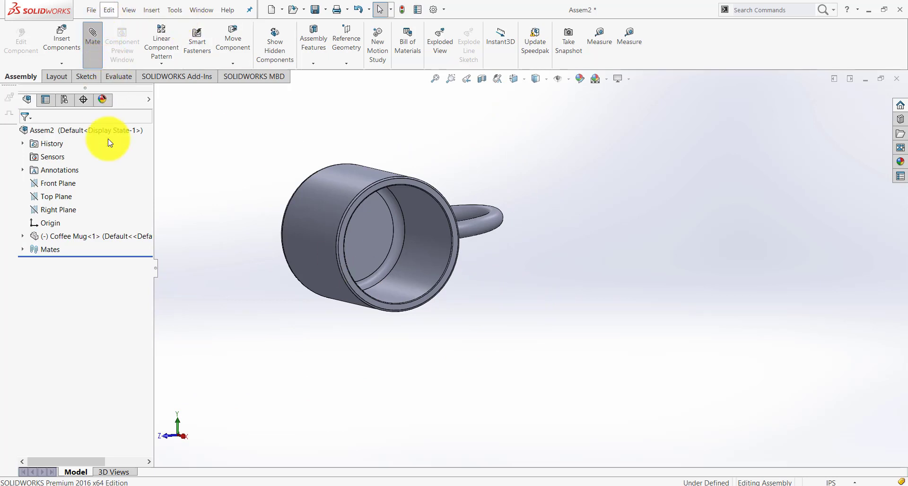
{"action": "key", "text": "Escape"}
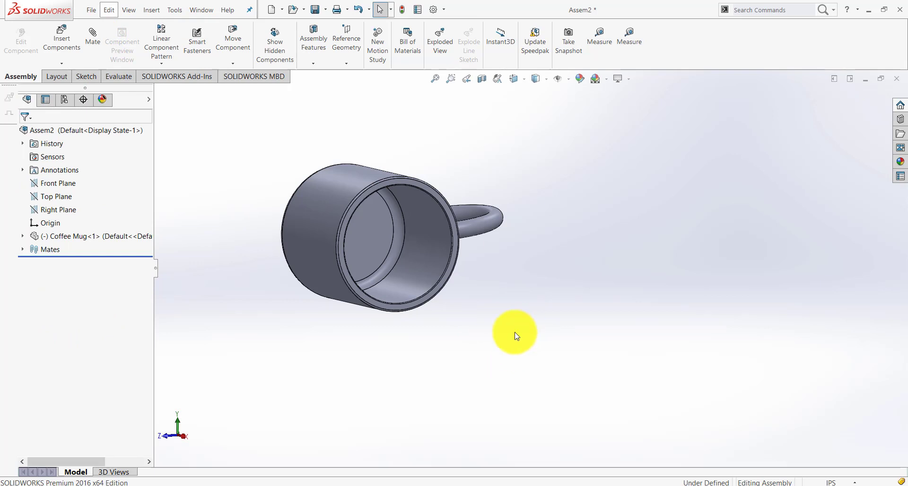
Swing the mug's handle down near the Top Plane and make the handle face tangent to that plane
{"action": "left_click_drag", "start_coordinate": [492, 236], "coordinate": [479, 285]}
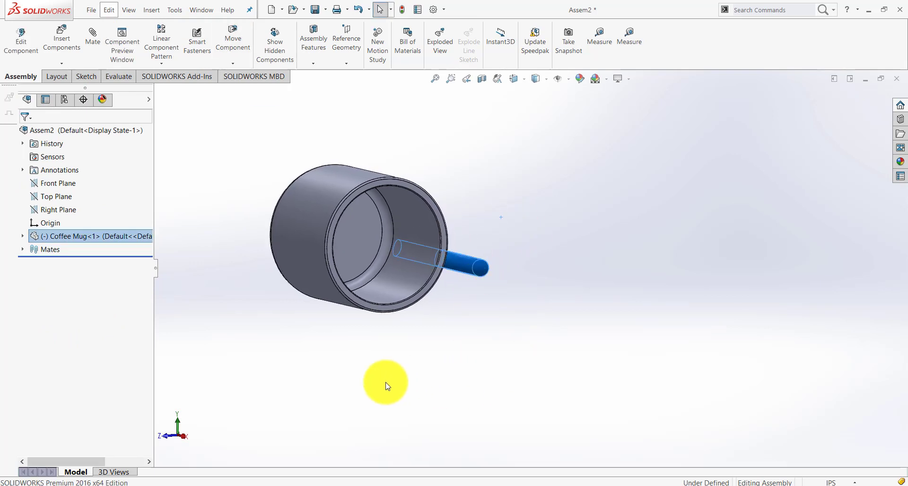
{"action": "left_click", "coordinate": [57, 196]}
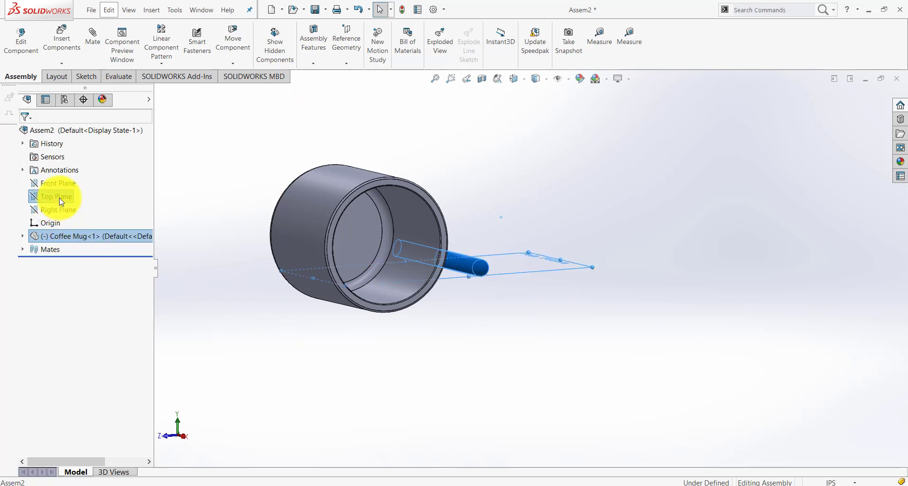
{"action": "left_click", "coordinate": [62, 201]}
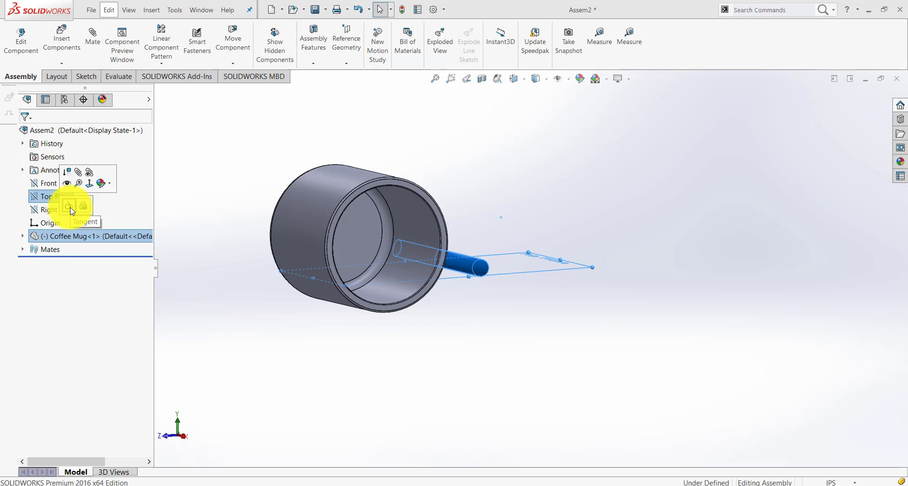
{"action": "left_click", "coordinate": [70, 207]}
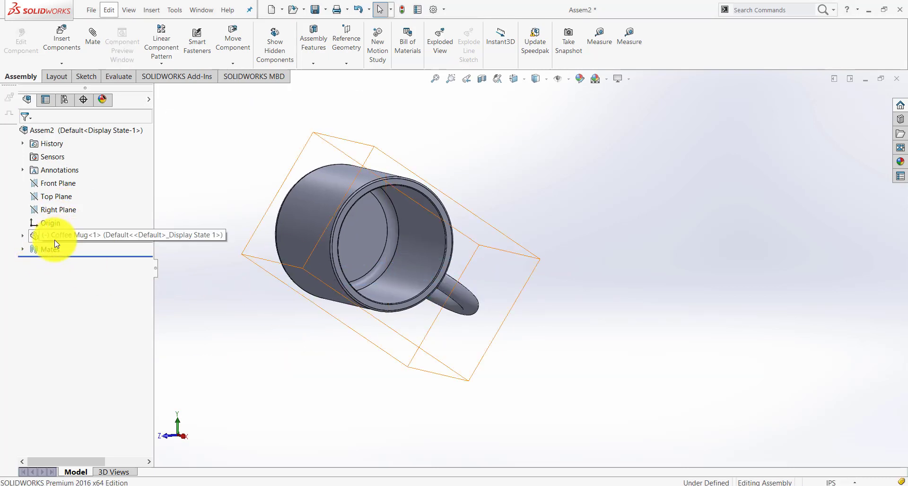
Examine how the handle sits against the Top Plane in an end-on view, and list the assembly's mates
{"action": "left_click", "coordinate": [54, 210]}
{"action": "left_click", "coordinate": [47, 196]}
{"action": "middle_click_drag", "start_coordinate": [544, 293], "coordinate": [512, 287]}
{"action": "scroll", "coordinate": [483, 310], "scroll_direction": "down", "scroll_amount": 3}
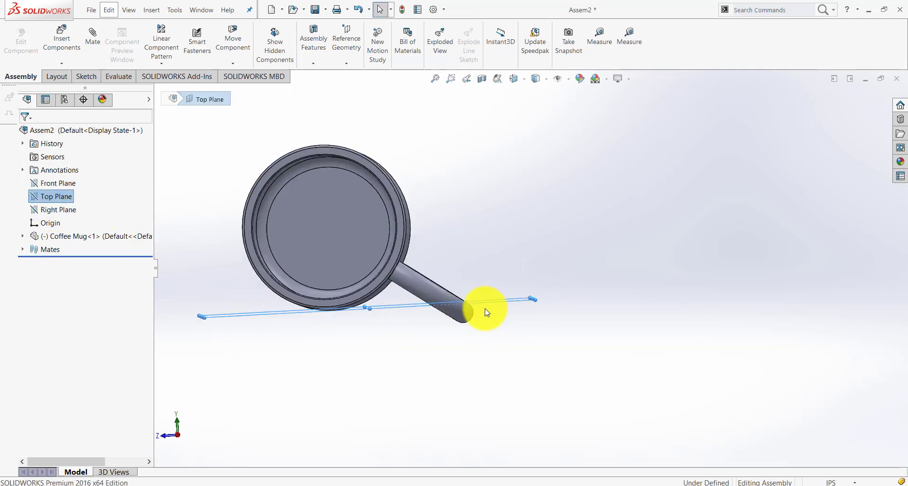
{"action": "left_click", "coordinate": [22, 249]}
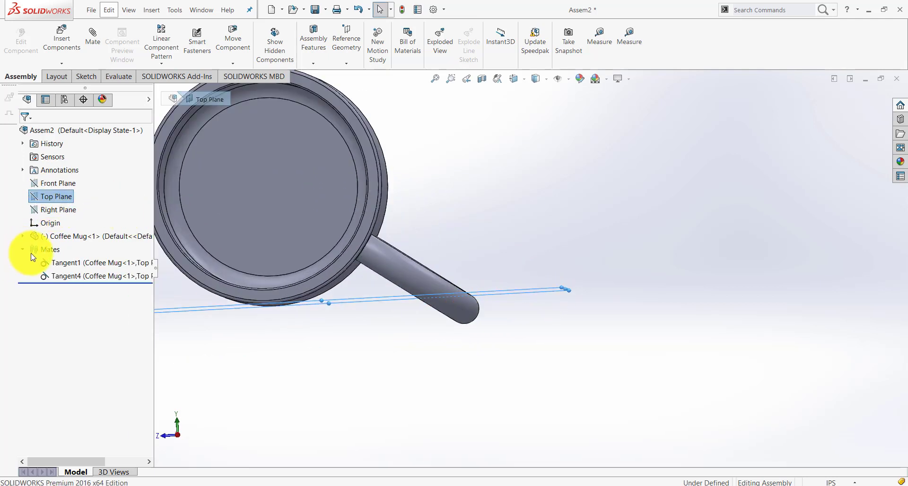
Try Anti-Aligned alignment on the tangent mate between the mug's handle and the Top Plane, and test the handle's movement
{"action": "right_click", "coordinate": [65, 273]}
{"action": "left_click", "coordinate": [71, 253]}
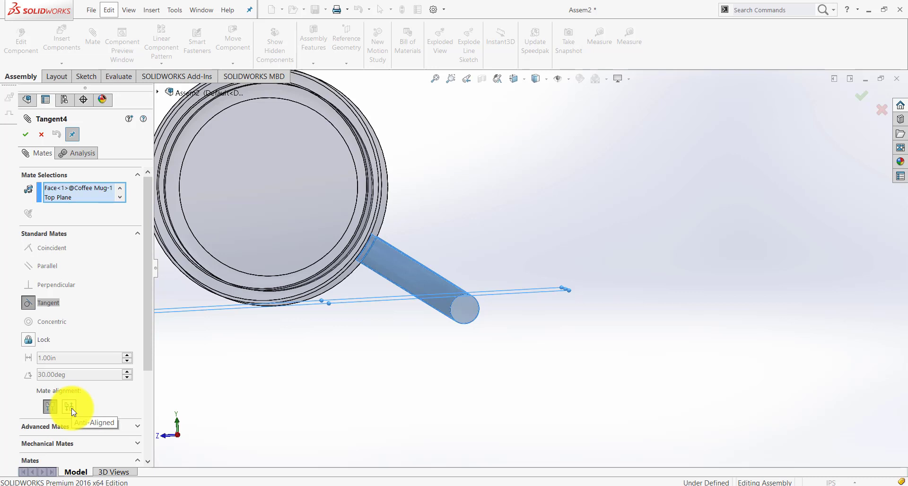
{"action": "left_click", "coordinate": [69, 406]}
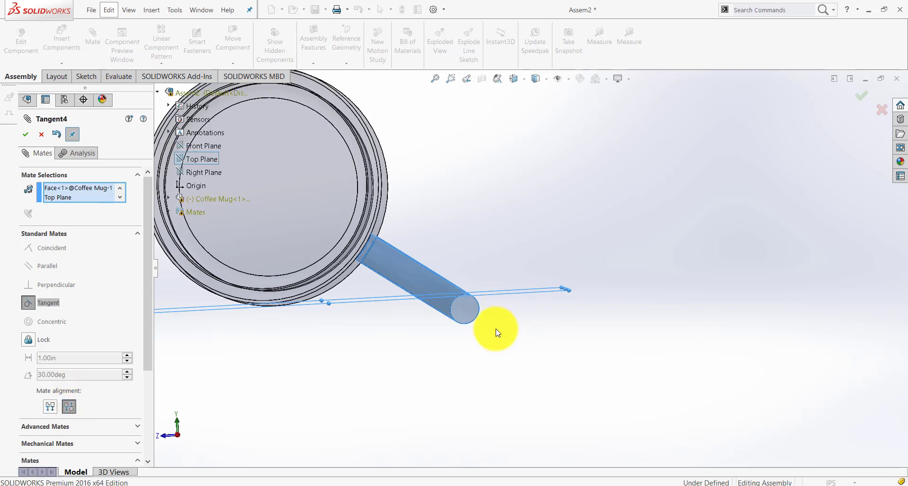
{"action": "key", "text": "Return"}
{"action": "mouse_move", "coordinate": [467, 315]}
{"action": "left_mouse_down"}
{"action": "mouse_move", "coordinate": [472, 288]}
{"action": "mouse_move", "coordinate": [471, 312]}
{"action": "left_mouse_up"}
Delete the handle's tangent mate and swing the handle up above the Top Plane
{"action": "right_click", "coordinate": [92, 276]}
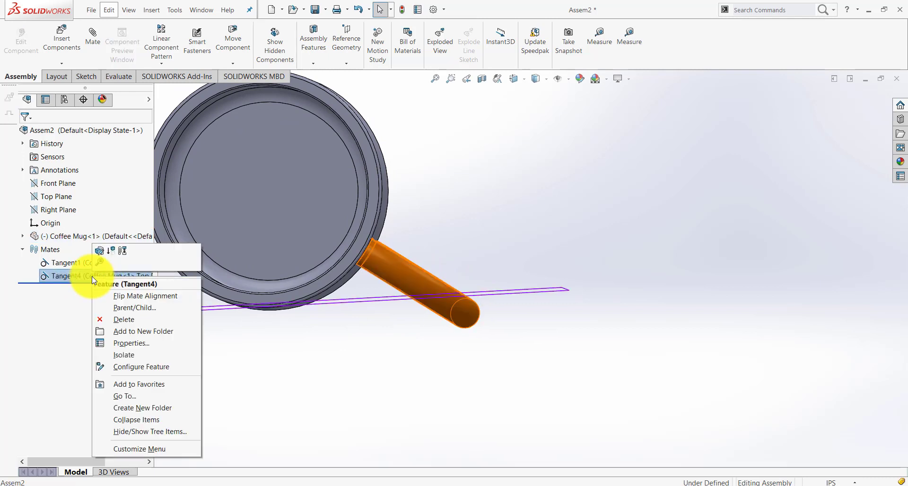
{"action": "left_click", "coordinate": [124, 319]}
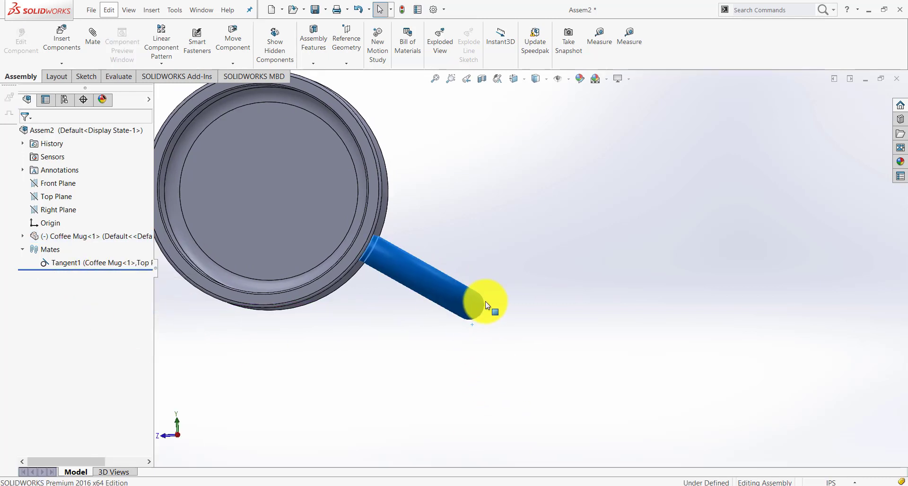
{"action": "left_click_drag", "start_coordinate": [485, 305], "coordinate": [494, 274]}
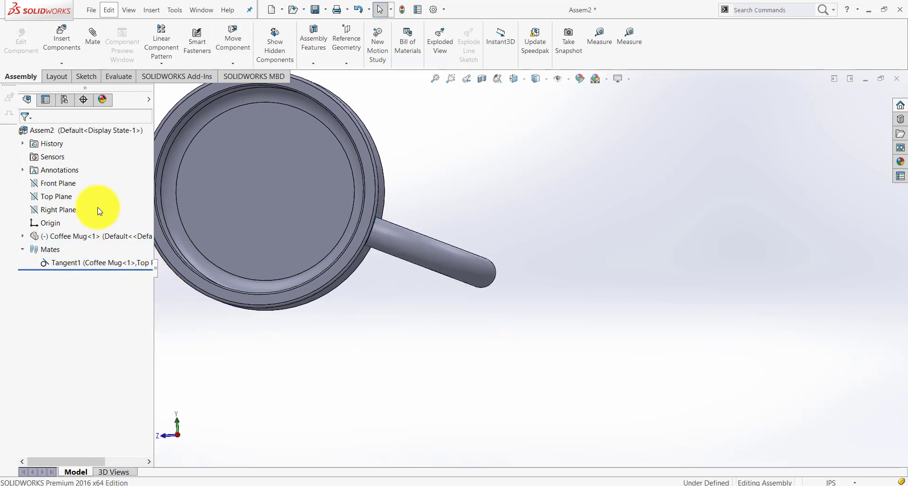
Make the handle face tangent to the Top Plane and select the handle to check the mate
{"action": "left_click", "coordinate": [55, 200]}
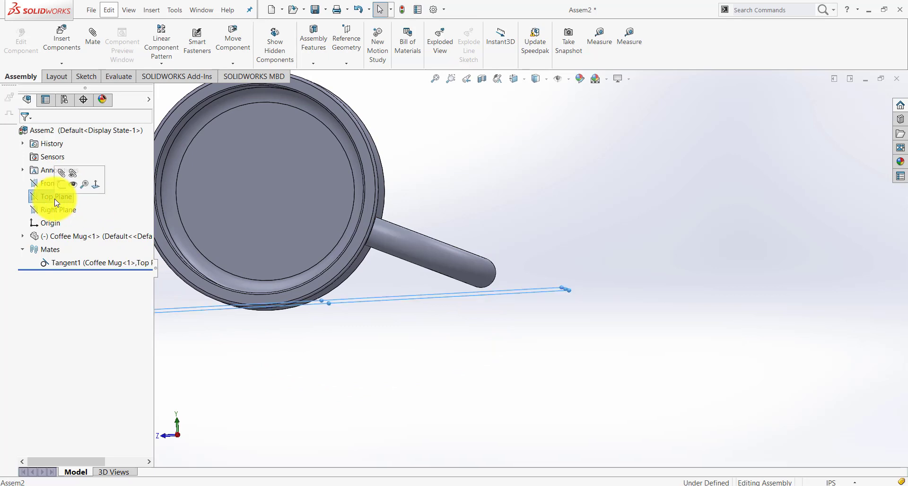
{"action": "left_click", "coordinate": [487, 273], "text": "ctrl"}
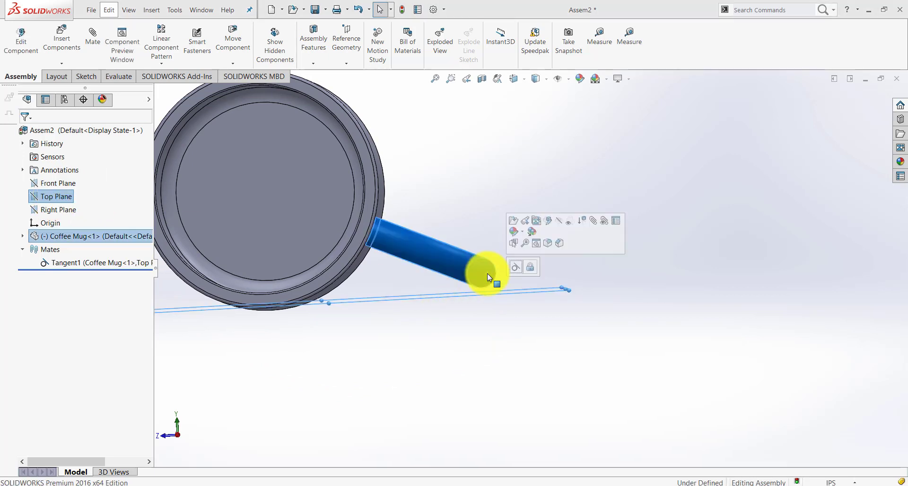
{"action": "left_click", "coordinate": [520, 268]}
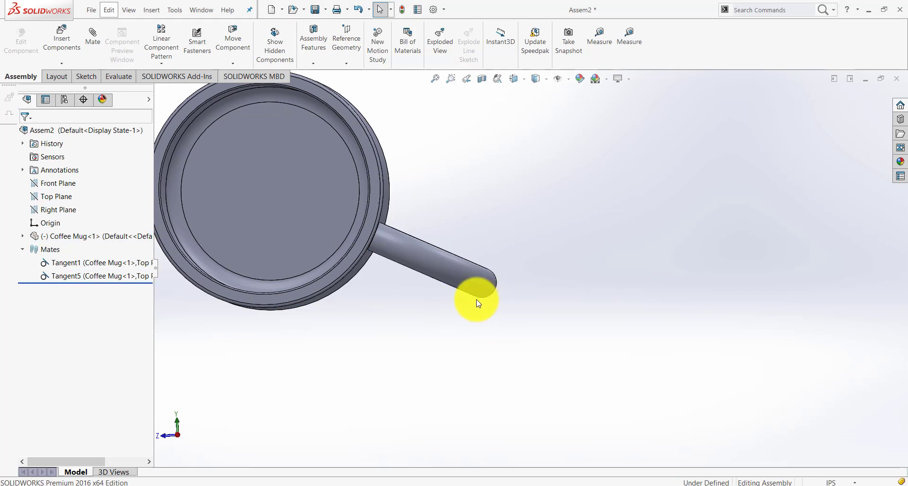
{"action": "left_click", "coordinate": [495, 282]}
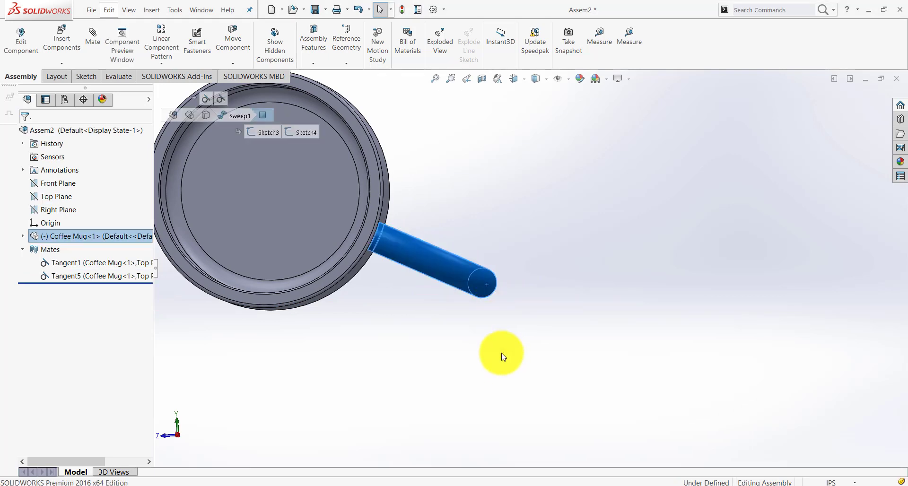
{"action": "mouse_move", "coordinate": [502, 355]}
{"action": "middle_mouse_down"}
{"action": "mouse_move", "coordinate": [452, 369]}
{"action": "mouse_move", "coordinate": [555, 330]}
{"action": "mouse_move", "coordinate": [547, 372]}
{"action": "mouse_move", "coordinate": [480, 393]}
{"action": "mouse_move", "coordinate": [508, 400]}
{"action": "mouse_move", "coordinate": [472, 348]}
{"action": "mouse_move", "coordinate": [509, 344]}
{"action": "mouse_move", "coordinate": [505, 356]}
{"action": "middle_mouse_up"}
Examine how the mug rests on the Top Plane and slide the mug to test its remaining freedom
{"action": "left_click", "coordinate": [453, 370]}
{"action": "scroll", "coordinate": [452, 371], "scroll_direction": "up", "scroll_amount": 4}
{"action": "left_click", "coordinate": [54, 197]}
{"action": "middle_click_drag", "start_coordinate": [580, 388], "coordinate": [573, 265]}
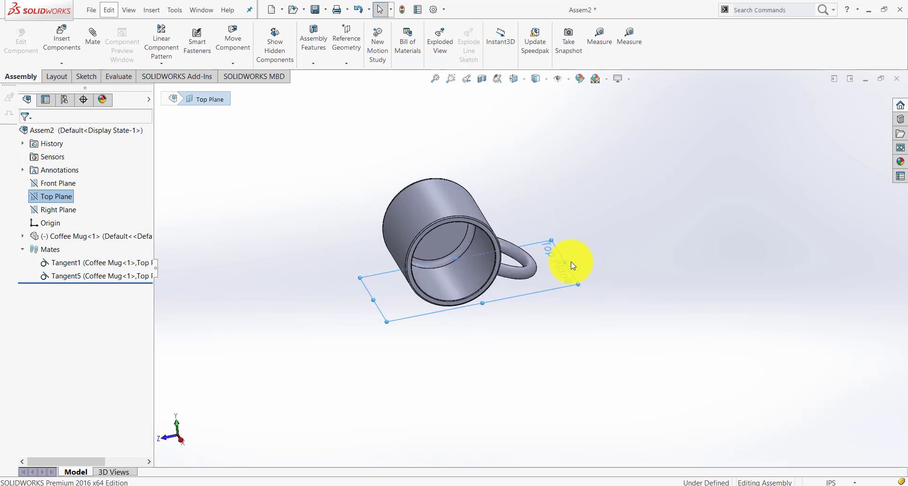
{"action": "middle_click_drag", "start_coordinate": [569, 298], "coordinate": [575, 318]}
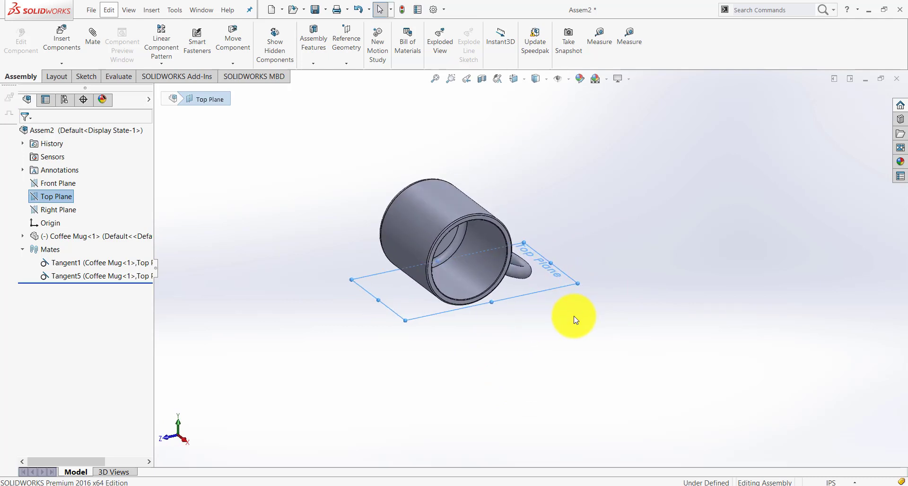
{"action": "left_click", "coordinate": [572, 321]}
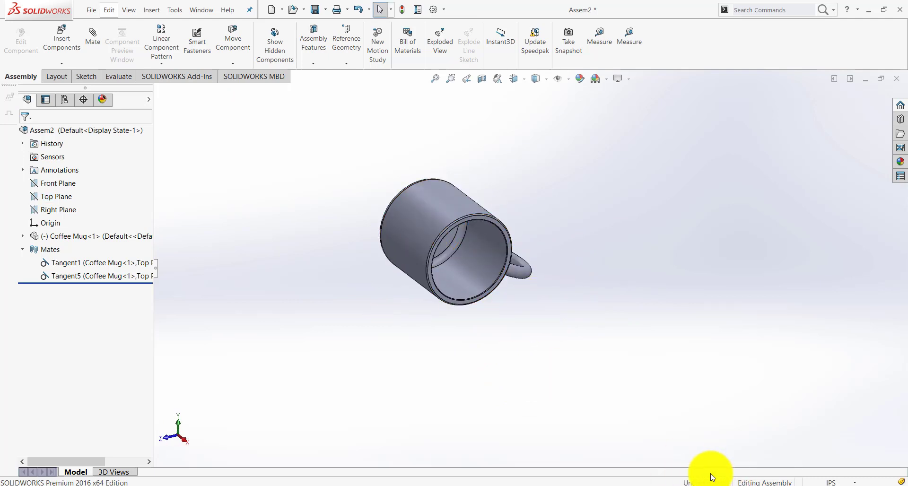
{"action": "left_click_drag", "start_coordinate": [444, 242], "coordinate": [387, 194]}
{"action": "left_click", "coordinate": [321, 253]}
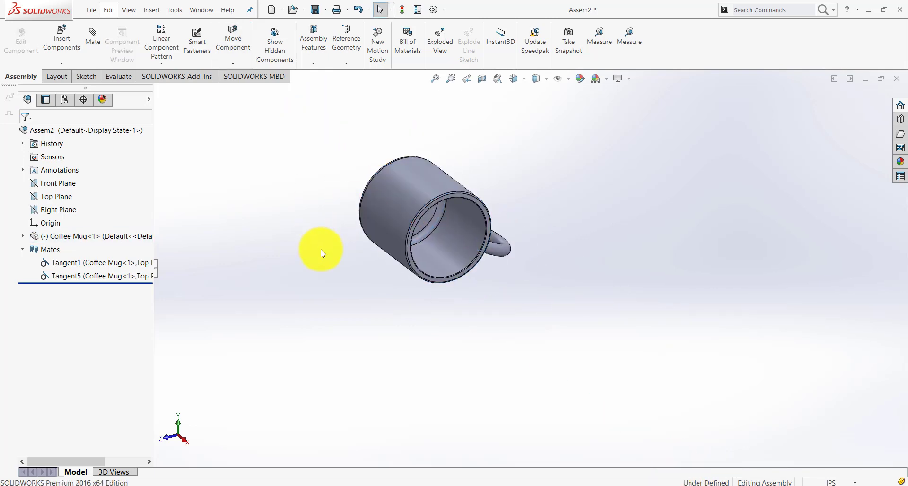
Make the mug's flat bottom face coincident with the Right Plane
{"action": "left_click", "coordinate": [50, 212]}
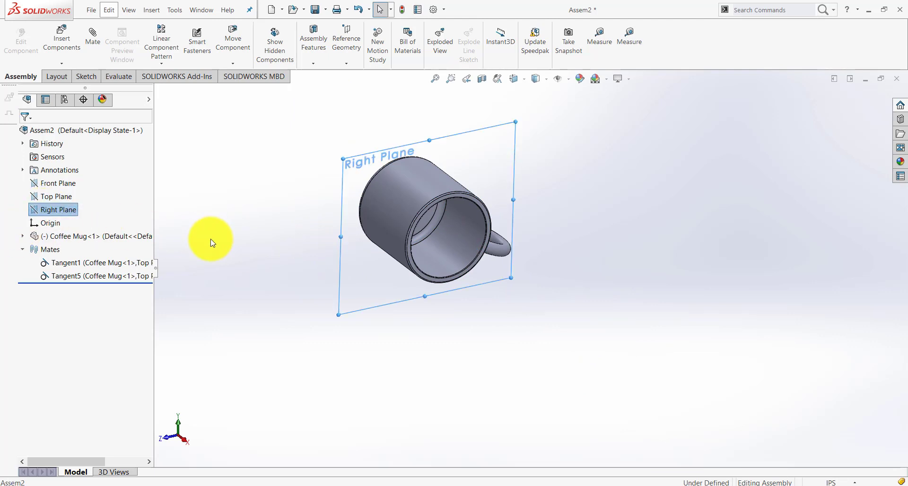
{"action": "middle_click_drag", "start_coordinate": [217, 225], "coordinate": [302, 236]}
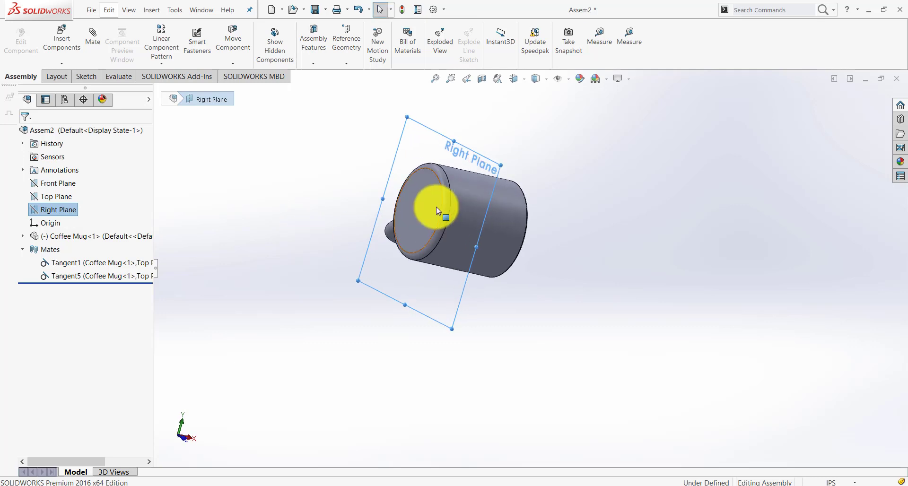
{"action": "left_click", "coordinate": [221, 213]}
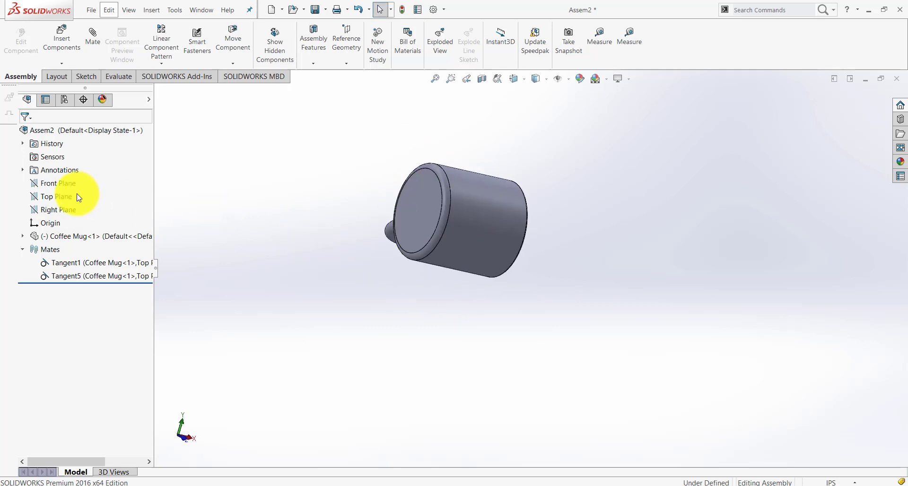
{"action": "left_click", "coordinate": [56, 209]}
{"action": "middle_click_drag", "start_coordinate": [338, 267], "coordinate": [367, 288]}
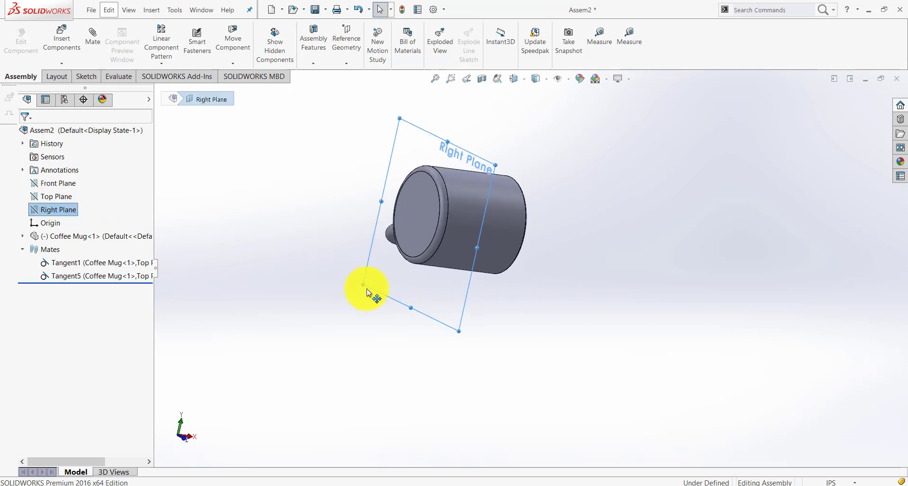
{"action": "left_click", "coordinate": [428, 216], "text": "ctrl"}
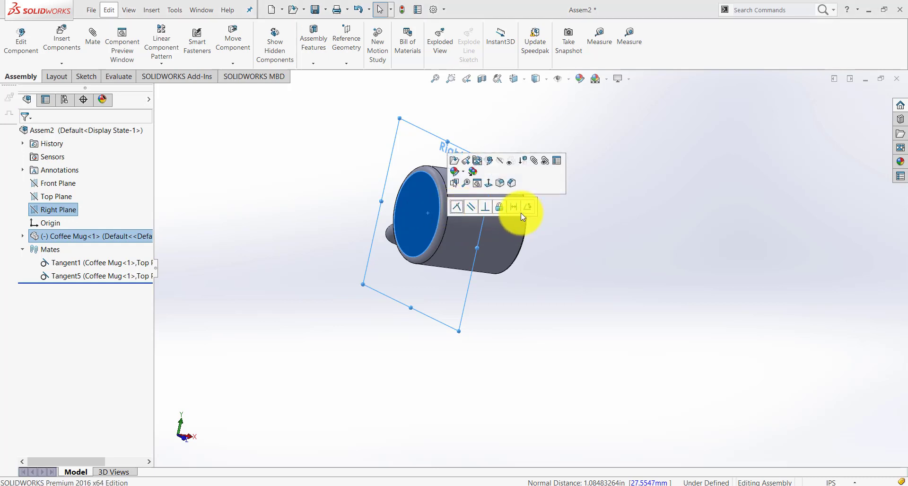
{"action": "left_click", "coordinate": [456, 209]}
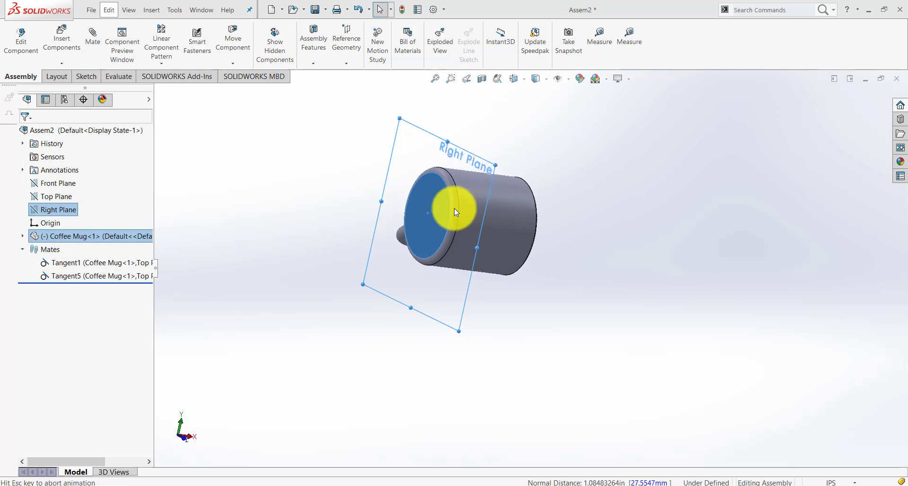
Slide the mug along the Right Plane to test in which direction it can still move
{"action": "middle_click_drag", "start_coordinate": [454, 291], "coordinate": [399, 286]}
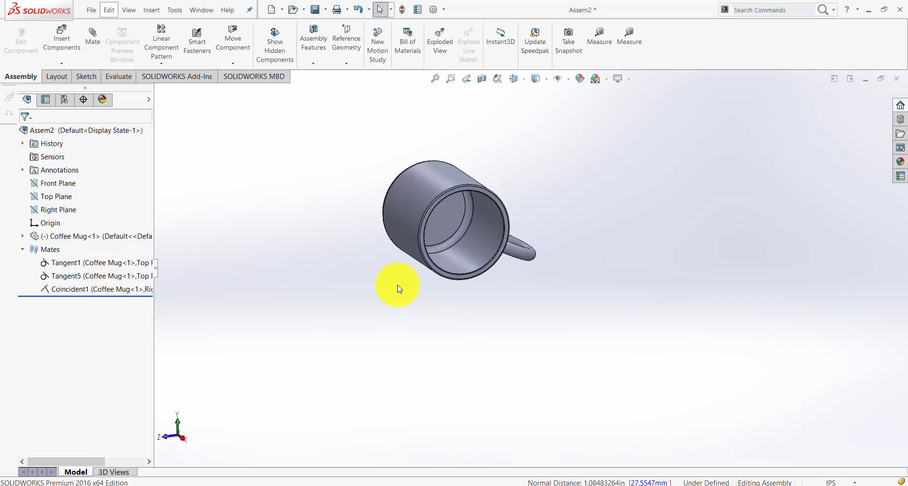
{"action": "left_click", "coordinate": [410, 215]}
{"action": "left_click_drag", "start_coordinate": [409, 213], "coordinate": [577, 228]}
{"action": "left_click", "coordinate": [361, 337]}
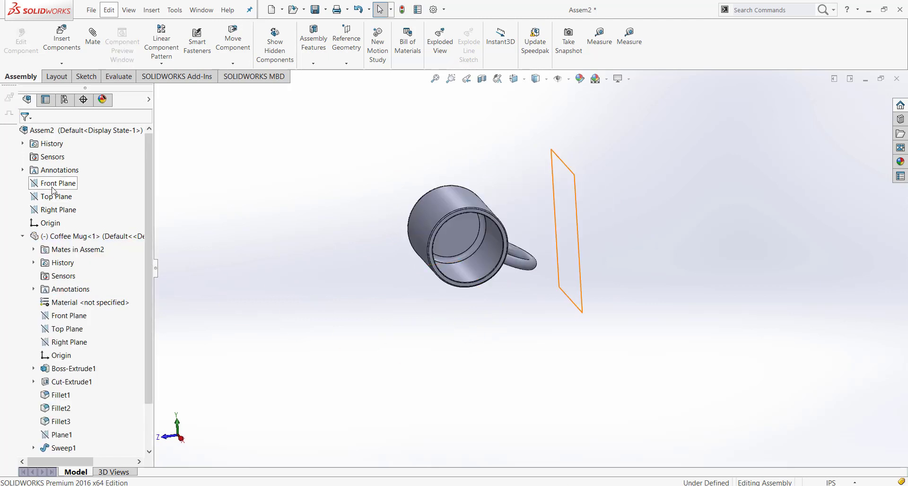
Make the mug's outer cylindrical face tangent to the Front Plane and try to move the mug
{"action": "left_click", "coordinate": [52, 190]}
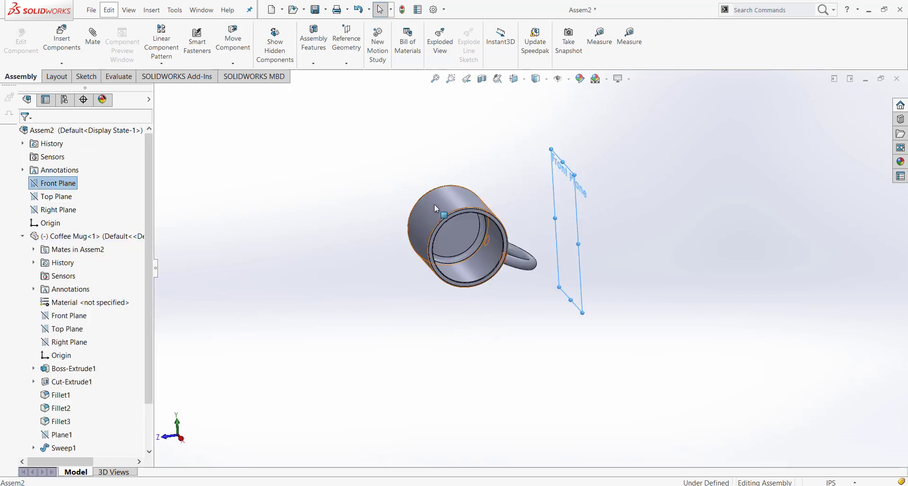
{"action": "left_click", "coordinate": [445, 212], "text": "ctrl"}
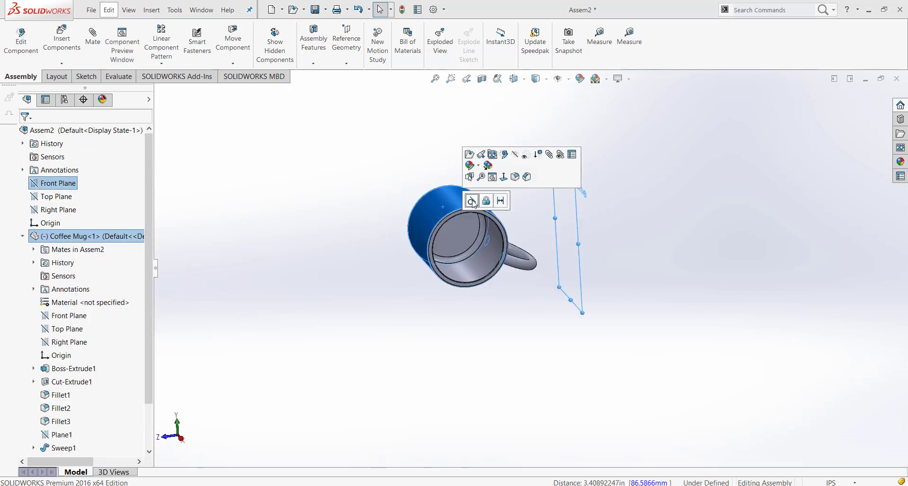
{"action": "left_click", "coordinate": [473, 203]}
{"action": "scroll", "coordinate": [487, 227], "scroll_direction": "down", "scroll_amount": 4}
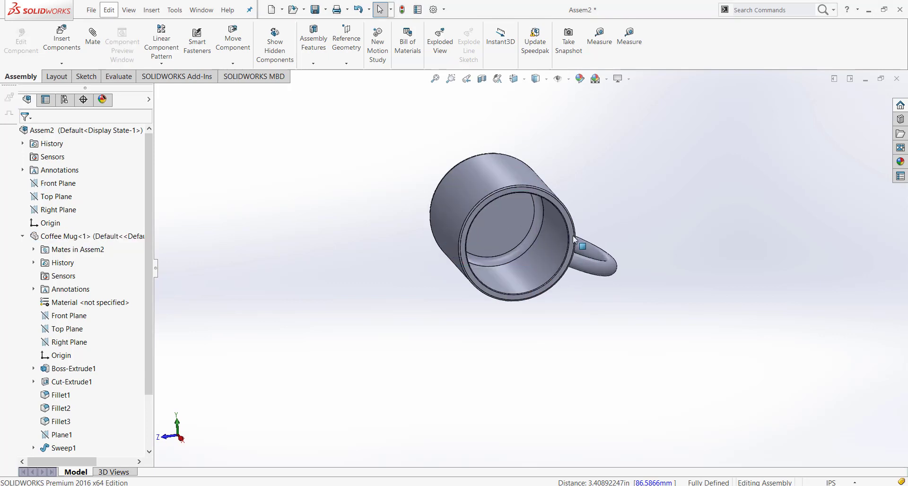
{"action": "left_click_drag", "start_coordinate": [487, 226], "coordinate": [503, 235]}
{"action": "scroll", "coordinate": [431, 280], "scroll_direction": "up", "scroll_amount": 3}
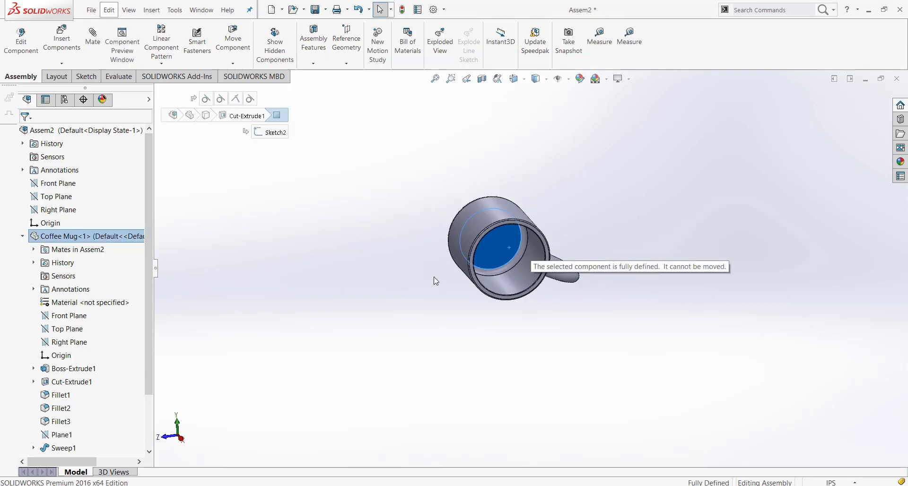
{"action": "left_click", "coordinate": [561, 215]}
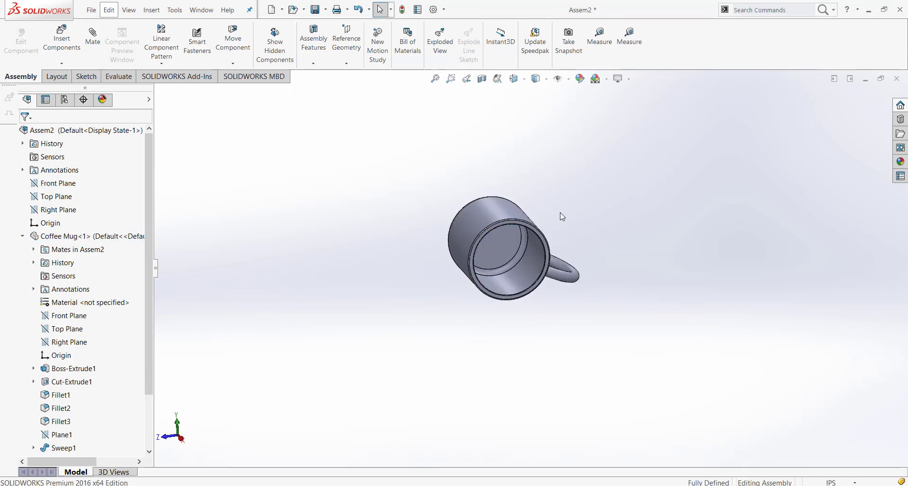
Collapse the Coffee Mug and Mates listings, then inspect the mug from several angles and recheck whether it can move
{"action": "left_click", "coordinate": [22, 236]}
{"action": "left_click", "coordinate": [23, 250]}
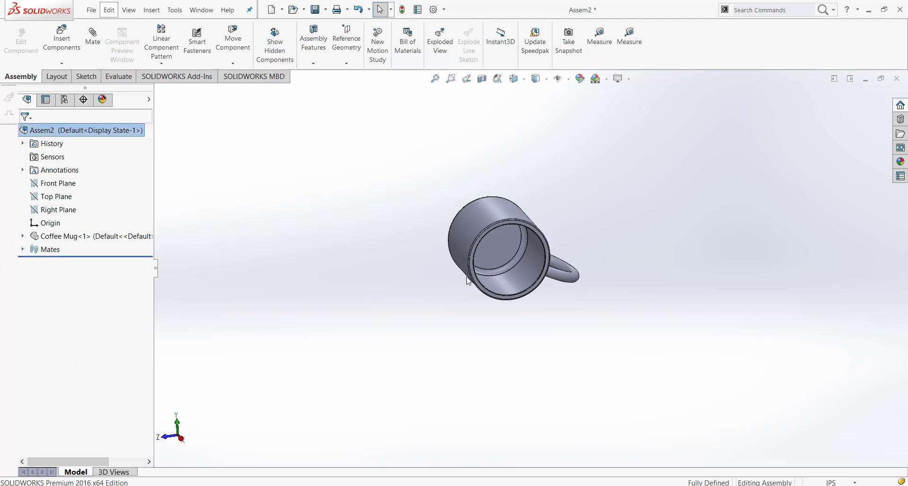
{"action": "middle_click_drag", "start_coordinate": [486, 256], "coordinate": [615, 274]}
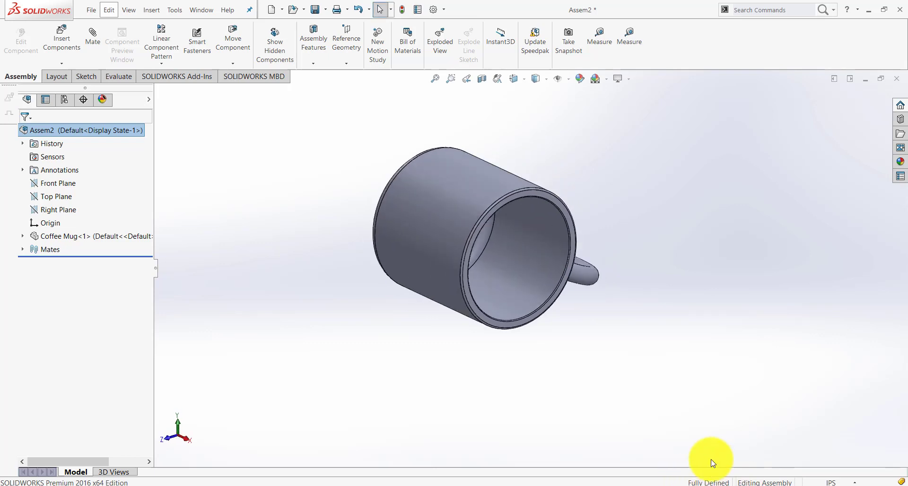
{"action": "scroll", "coordinate": [605, 379], "scroll_direction": "up", "scroll_amount": 2}
{"action": "left_click", "coordinate": [464, 241]}
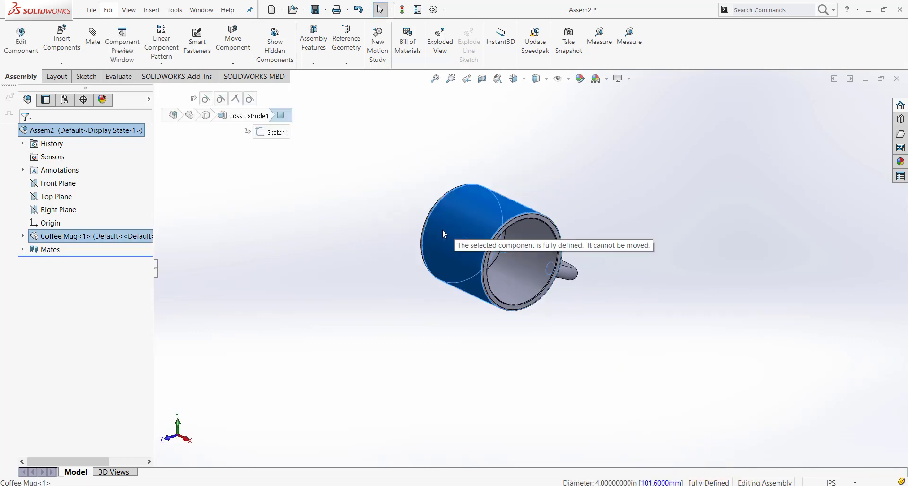
{"action": "left_click", "coordinate": [401, 342]}
{"action": "scroll", "coordinate": [565, 249], "scroll_direction": "down", "scroll_amount": 2}
{"action": "middle_click_drag", "start_coordinate": [526, 264], "coordinate": [530, 276]}
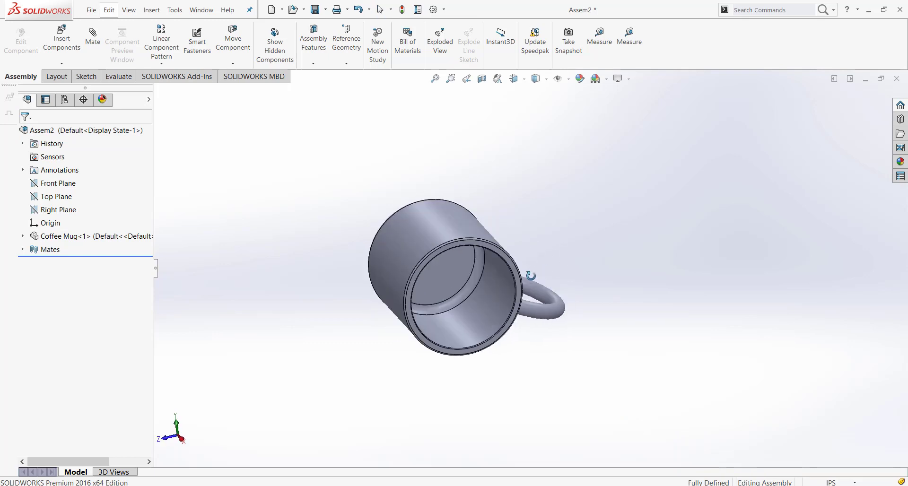
Insert the Donut part, rotate it twice by 90 degrees about X, and place it flat beside the mug's handle
{"action": "left_click", "coordinate": [61, 43]}
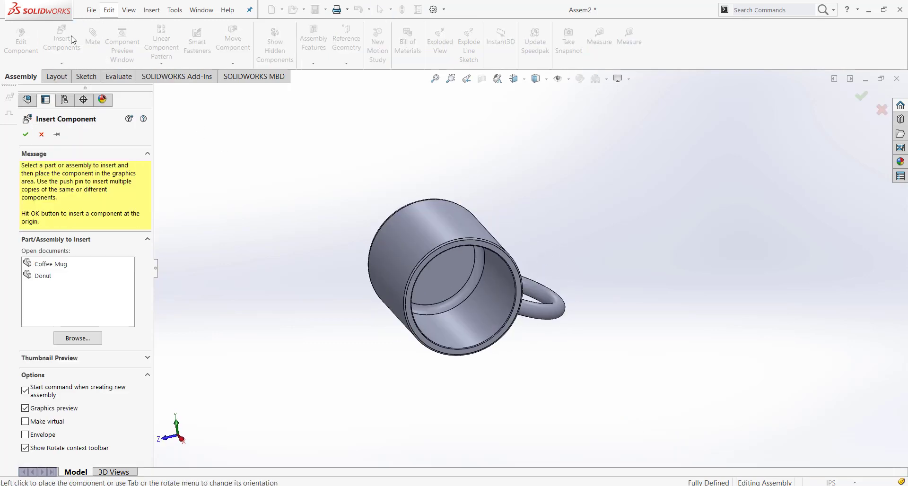
{"action": "left_click", "coordinate": [41, 279]}
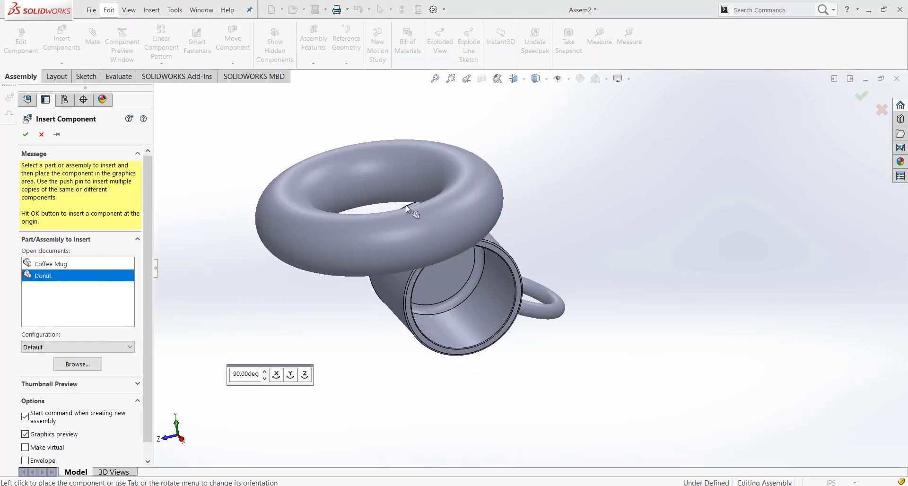
{"action": "middle_click_drag", "start_coordinate": [628, 234], "coordinate": [643, 239]}
{"action": "scroll", "coordinate": [628, 245], "scroll_direction": "up", "scroll_amount": 2}
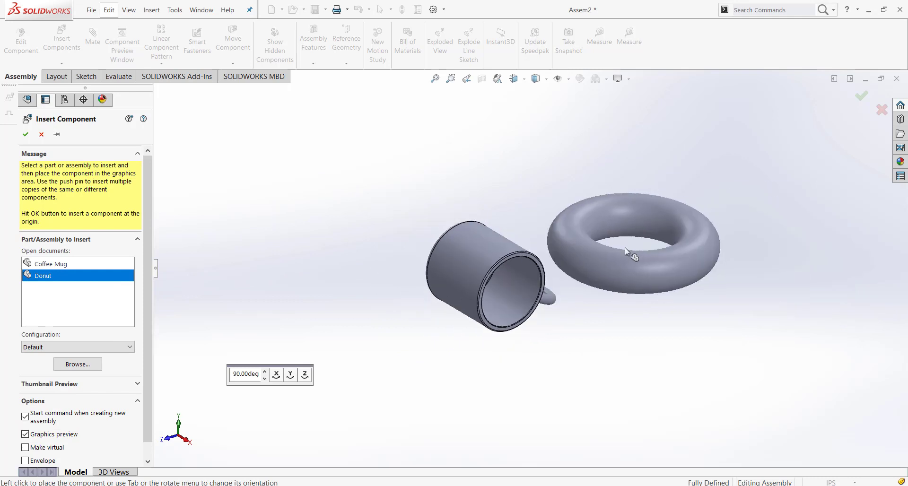
{"action": "scroll", "coordinate": [628, 245], "scroll_direction": "down", "scroll_amount": 1}
{"action": "scroll", "coordinate": [629, 242], "scroll_direction": "down", "scroll_amount": 1}
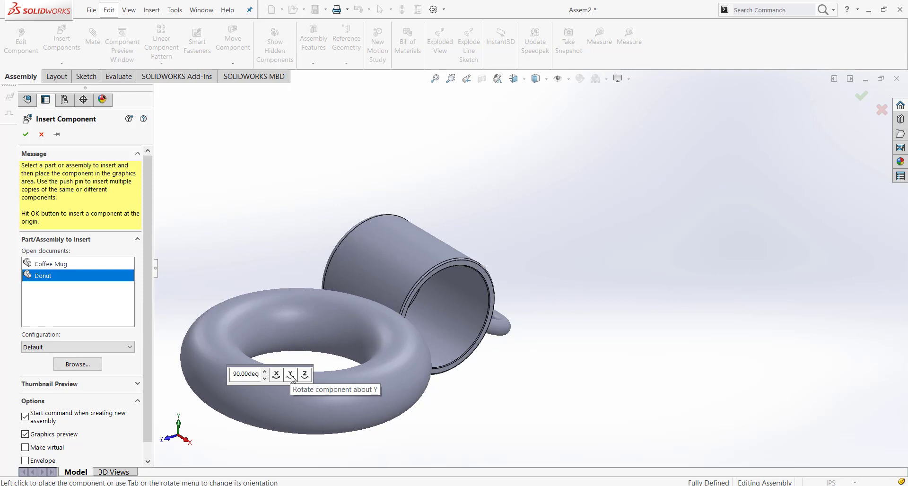
{"action": "left_click", "coordinate": [276, 375]}
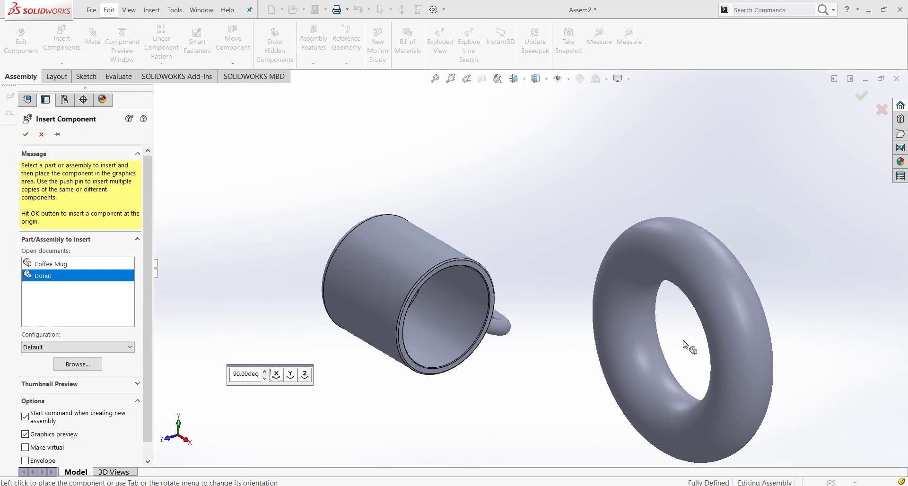
{"action": "left_click", "coordinate": [277, 376]}
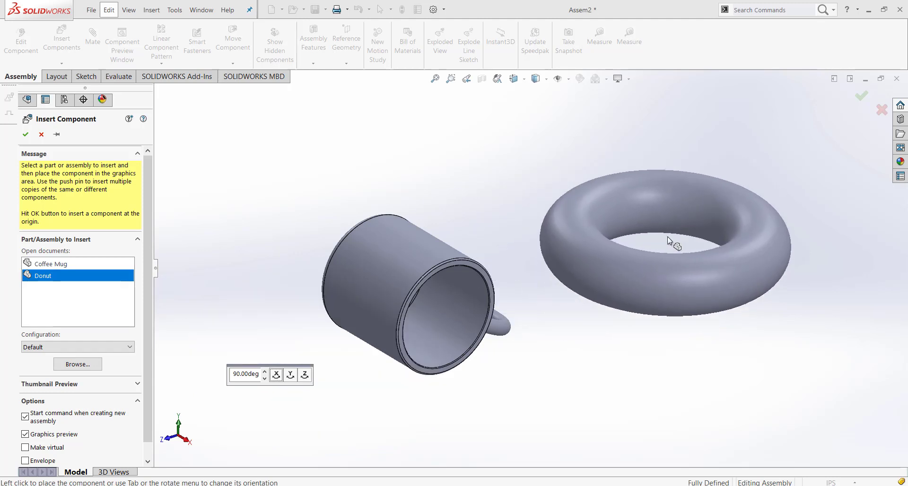
{"action": "left_click", "coordinate": [668, 237]}
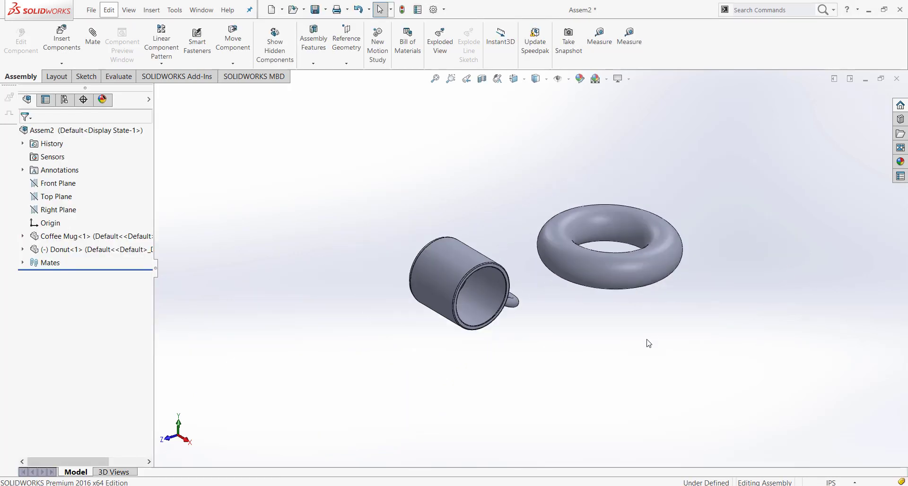
Make the donut's outer surface tangent to the assembly's Top Plane
{"action": "scroll", "coordinate": [623, 338], "scroll_direction": "down", "scroll_amount": 2}
{"action": "middle_click_drag", "start_coordinate": [591, 291], "coordinate": [587, 212]}
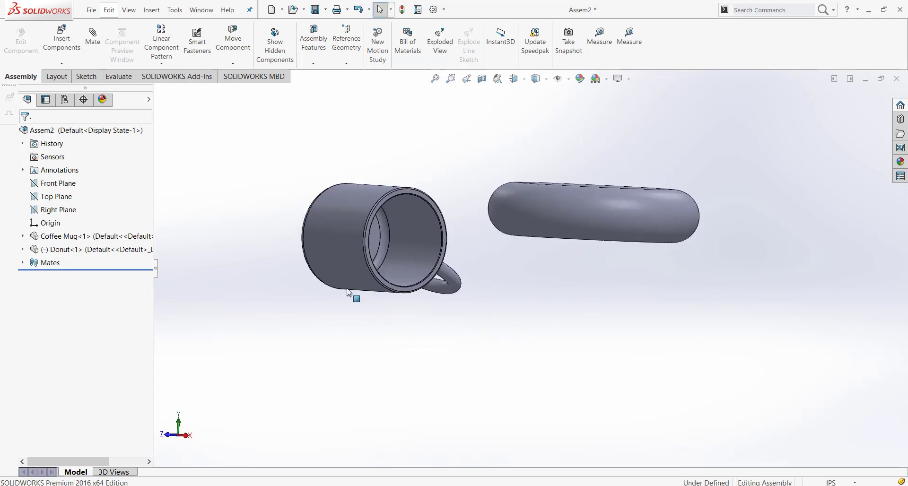
{"action": "middle_click_drag", "start_coordinate": [611, 283], "coordinate": [637, 219]}
{"action": "left_click", "coordinate": [637, 219]}
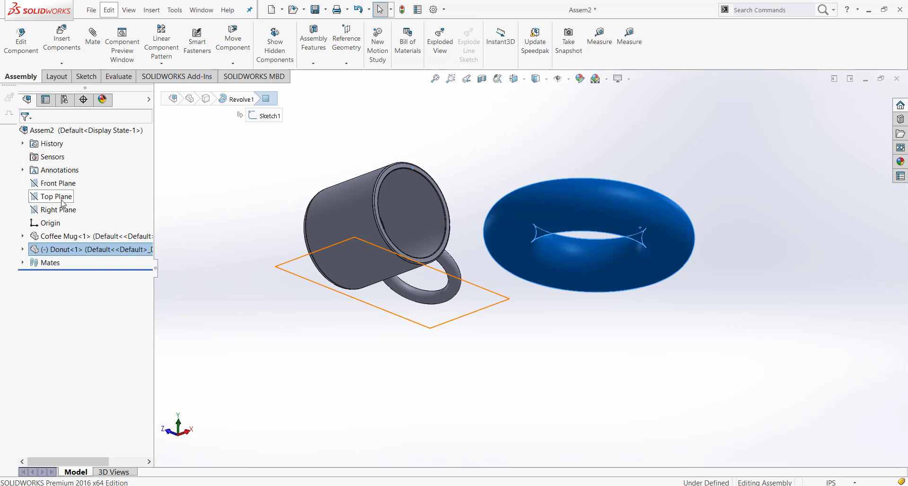
{"action": "left_click", "coordinate": [57, 197]}
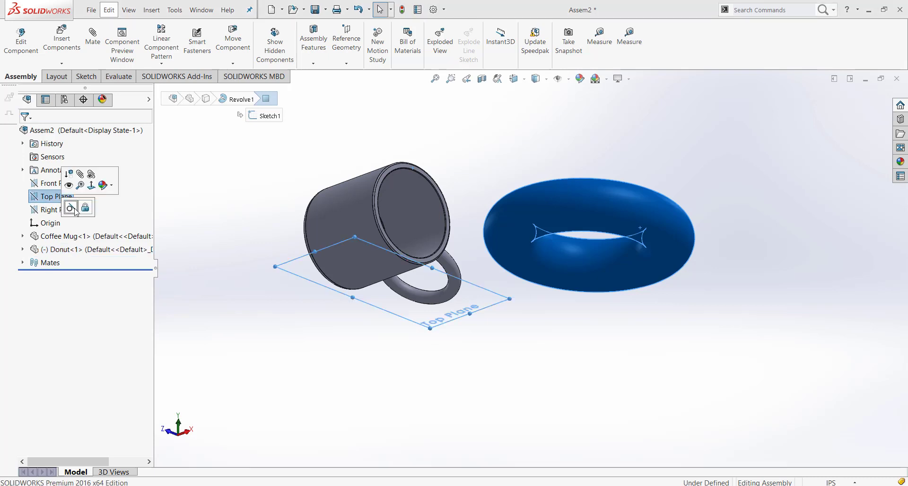
{"action": "left_click", "coordinate": [74, 209]}
Examine the donut's position relative to the mug from several angles
{"action": "middle_click_drag", "start_coordinate": [550, 321], "coordinate": [537, 399]}
{"action": "scroll", "coordinate": [542, 372], "scroll_direction": "up", "scroll_amount": 2}
{"action": "scroll", "coordinate": [496, 265], "scroll_direction": "up", "scroll_amount": 2}
{"action": "scroll", "coordinate": [480, 279], "scroll_direction": "down", "scroll_amount": 3}
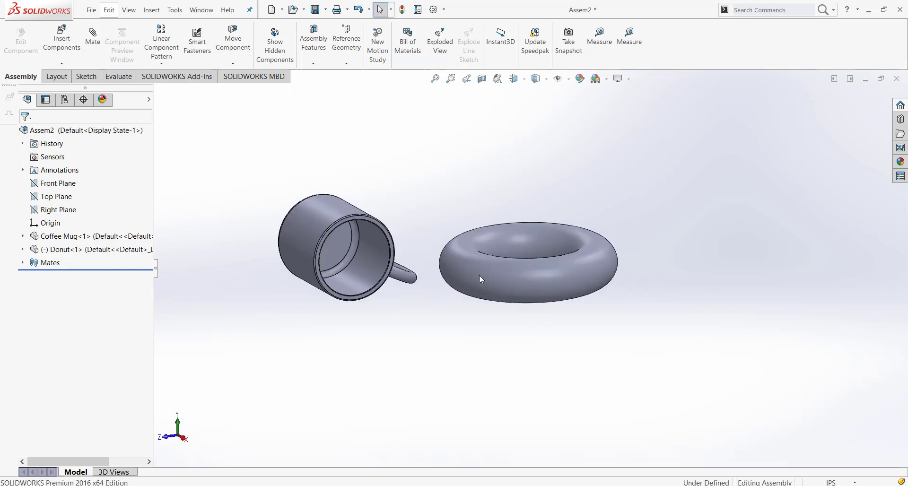
{"action": "middle_click_drag", "start_coordinate": [479, 277], "coordinate": [411, 289]}
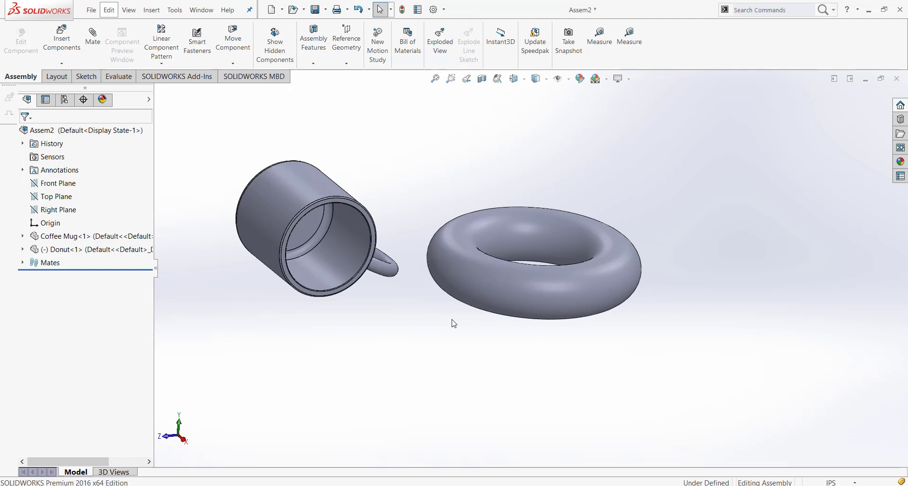
{"action": "middle_click_drag", "start_coordinate": [453, 323], "coordinate": [613, 255]}
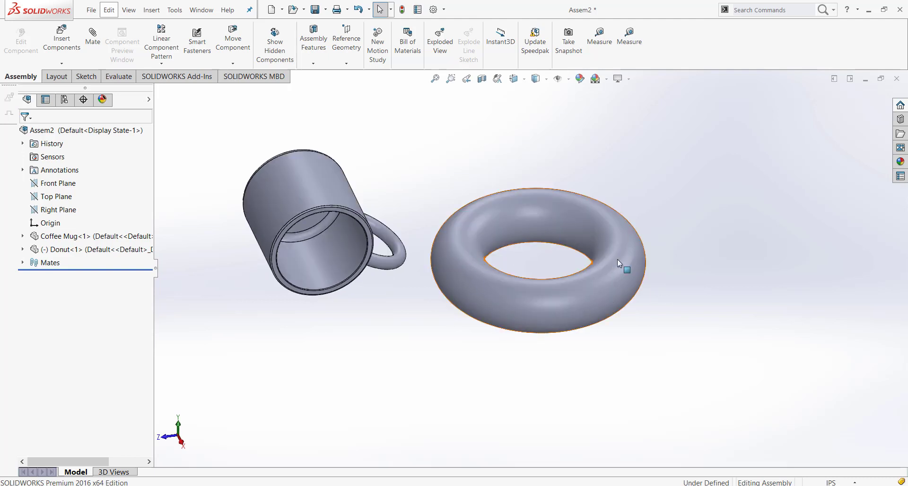